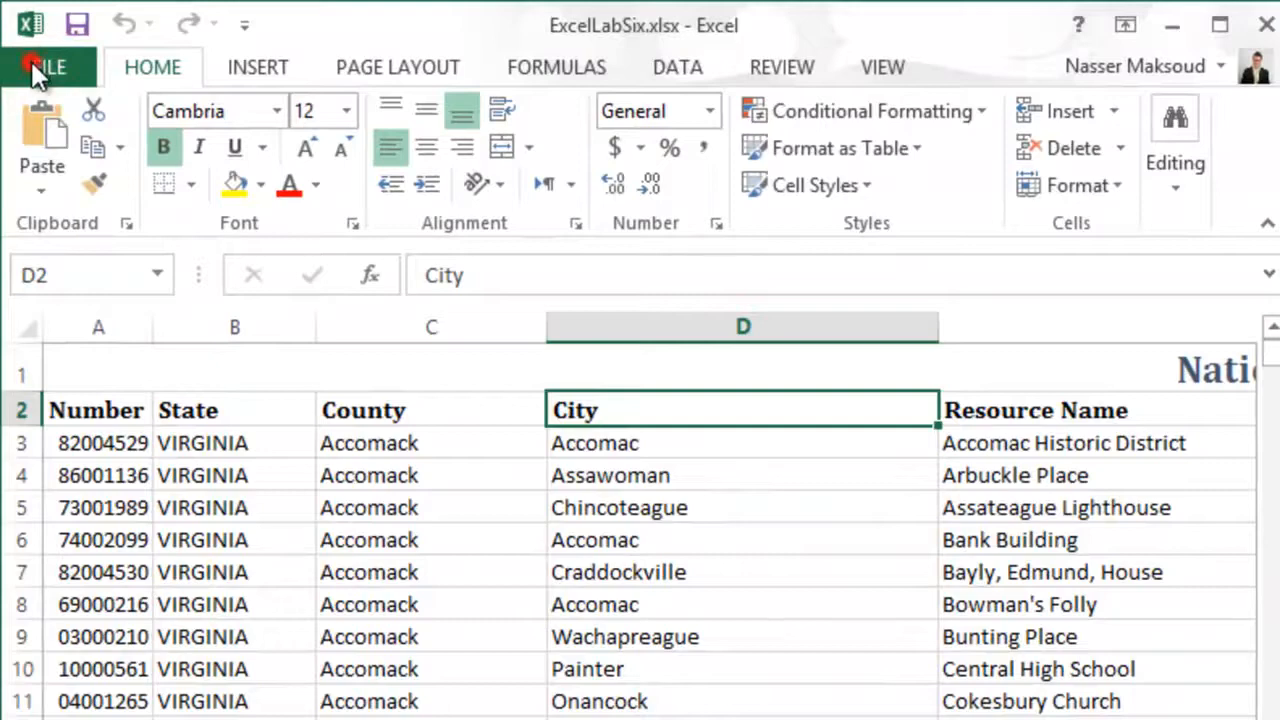
left_click(107, 376)
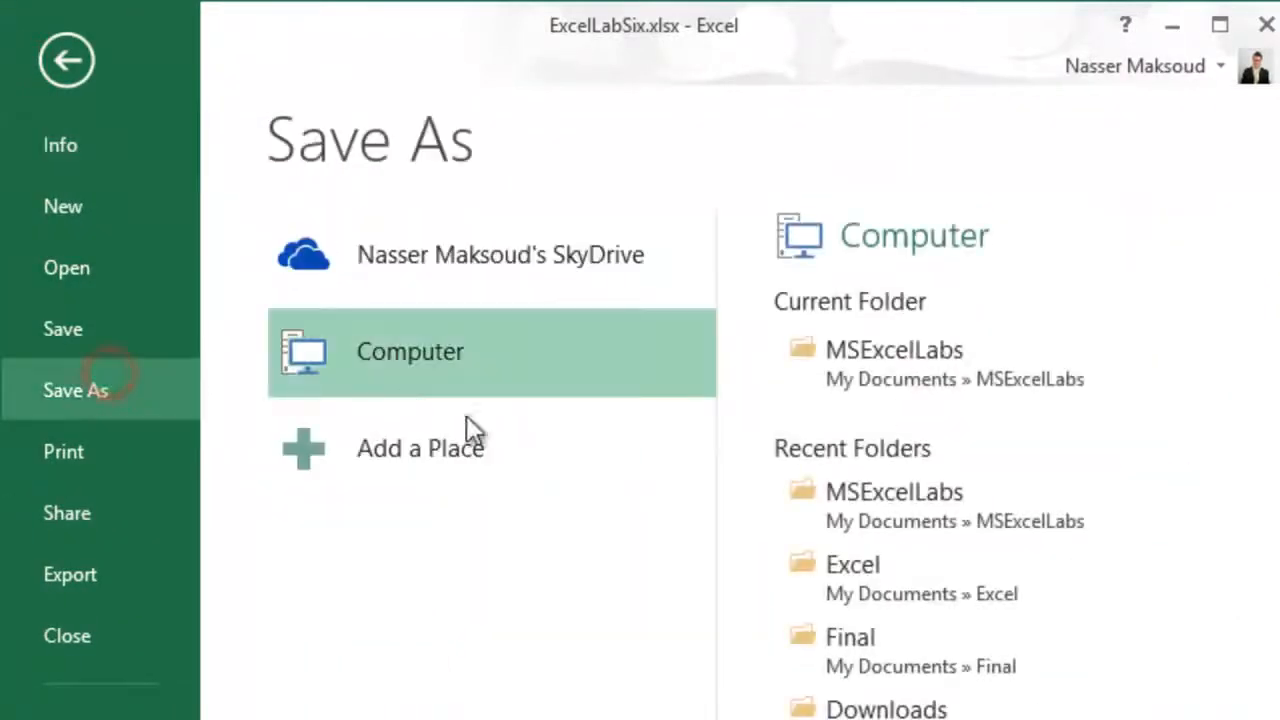
left_click(919, 355)
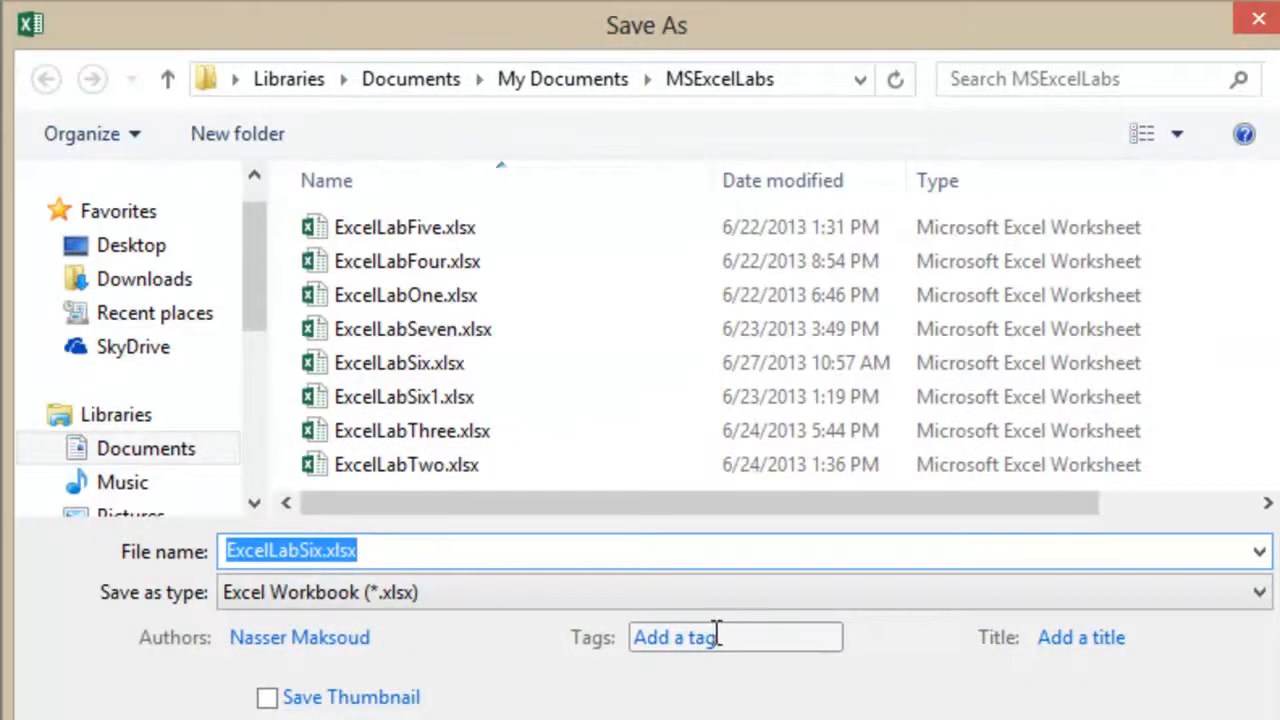
left_click(1196, 718)
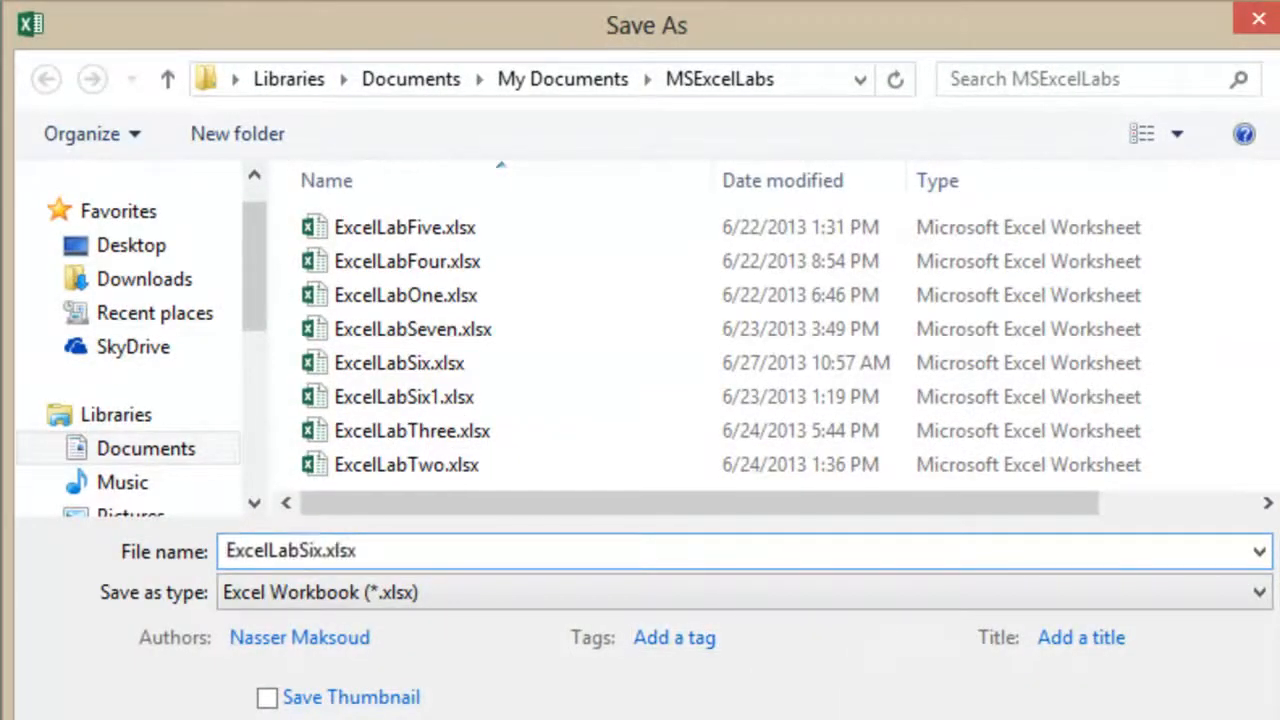
left_click(65, 60)
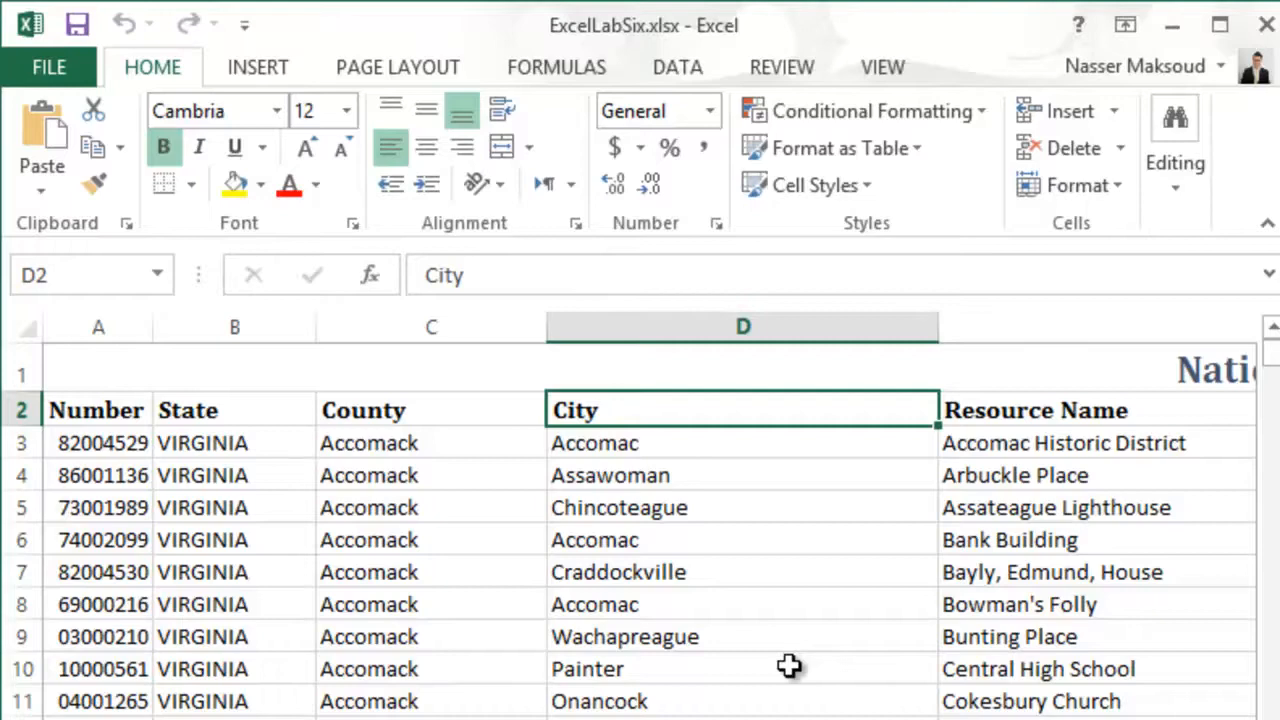
- Scroll through the Virginia sheet's records and examine how the title row and column header row behave
mouse_move(1270, 355)
left_mouse_down()
mouse_move(1272, 719)
mouse_move(1270, 326)
mouse_move(1268, 355)
left_mouse_up()
left_click_drag(1271, 358, 1272, 330)
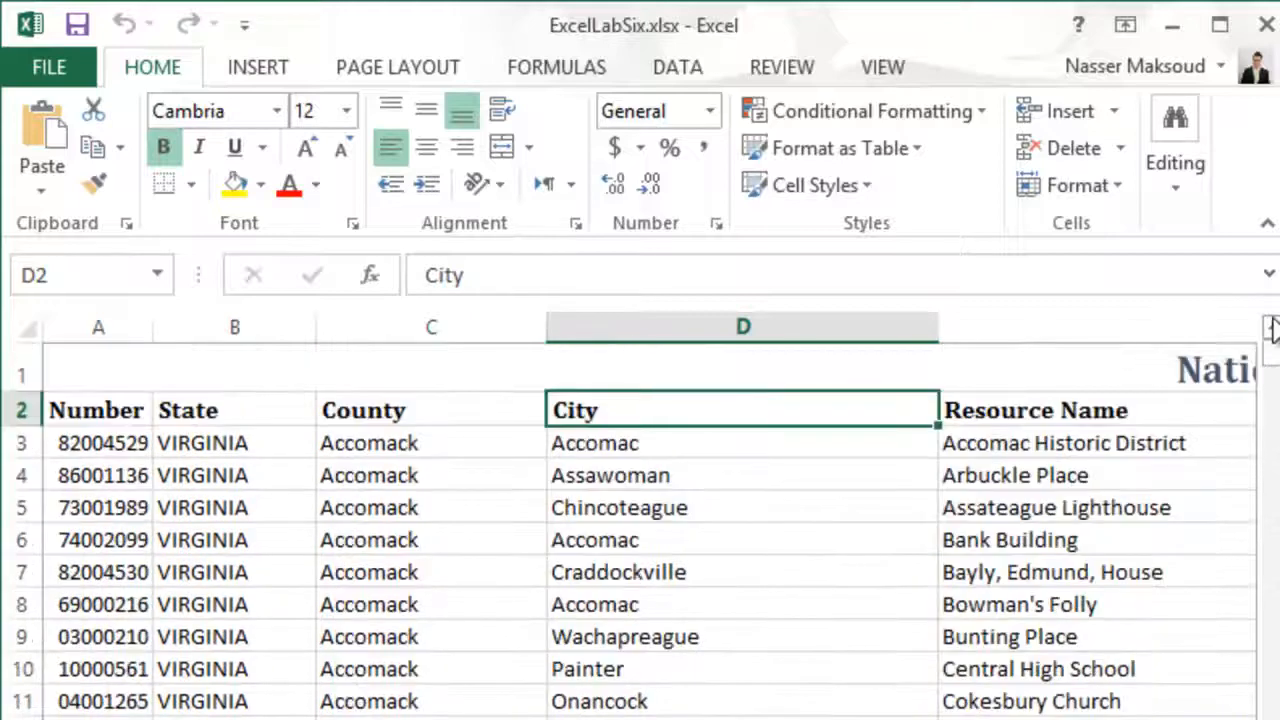
left_click(943, 366)
left_click(912, 409)
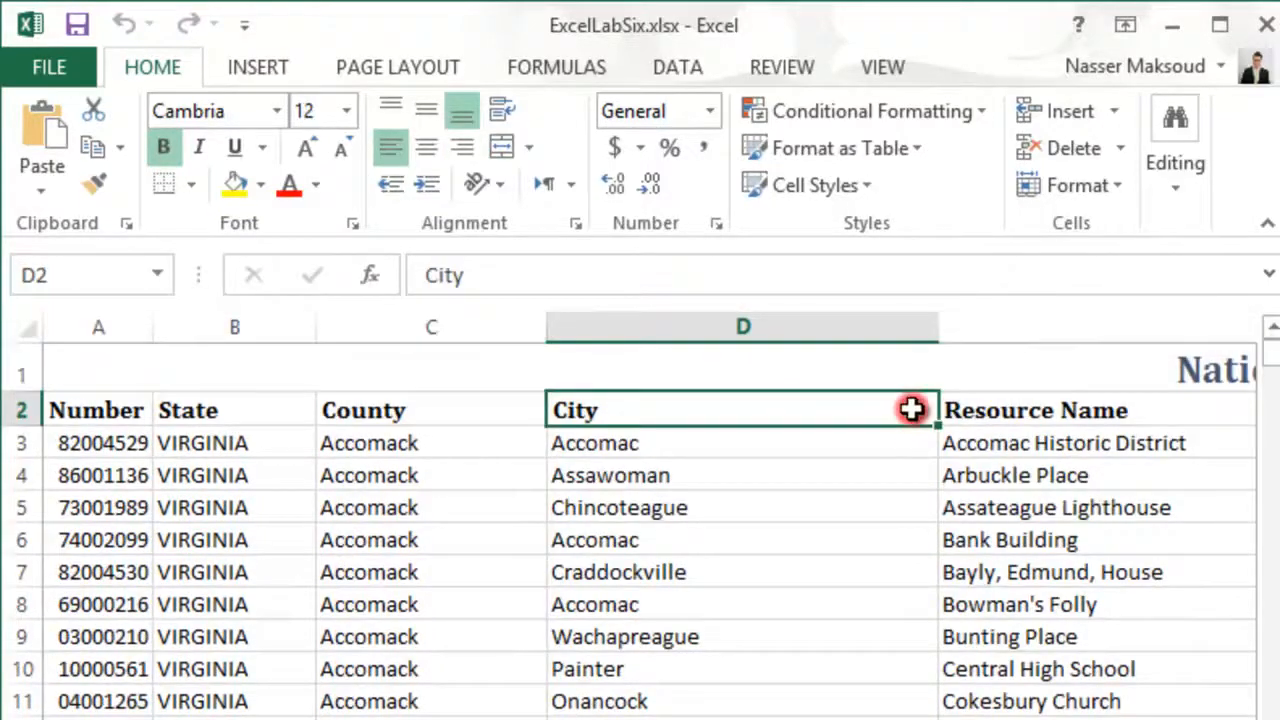
left_click(900, 360)
left_click(891, 403)
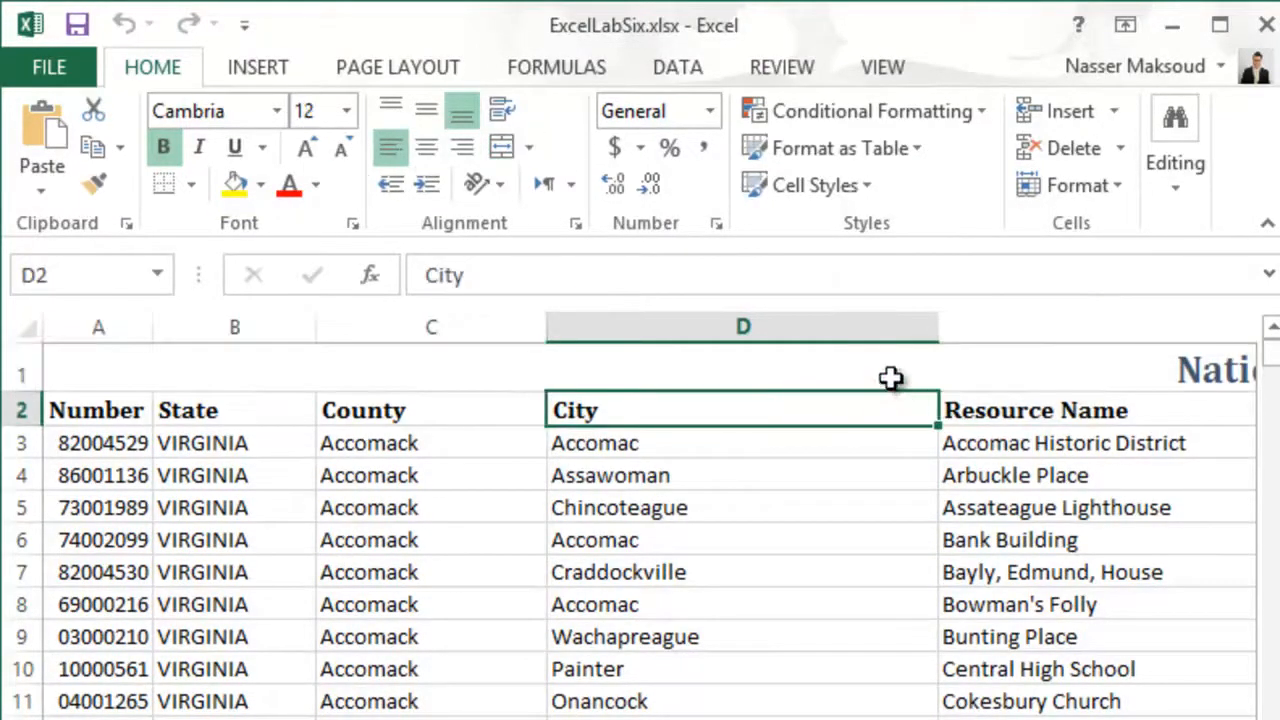
left_click(893, 372)
mouse_move(1270, 345)
left_mouse_down()
mouse_move(1272, 368)
mouse_move(1270, 330)
left_mouse_up()
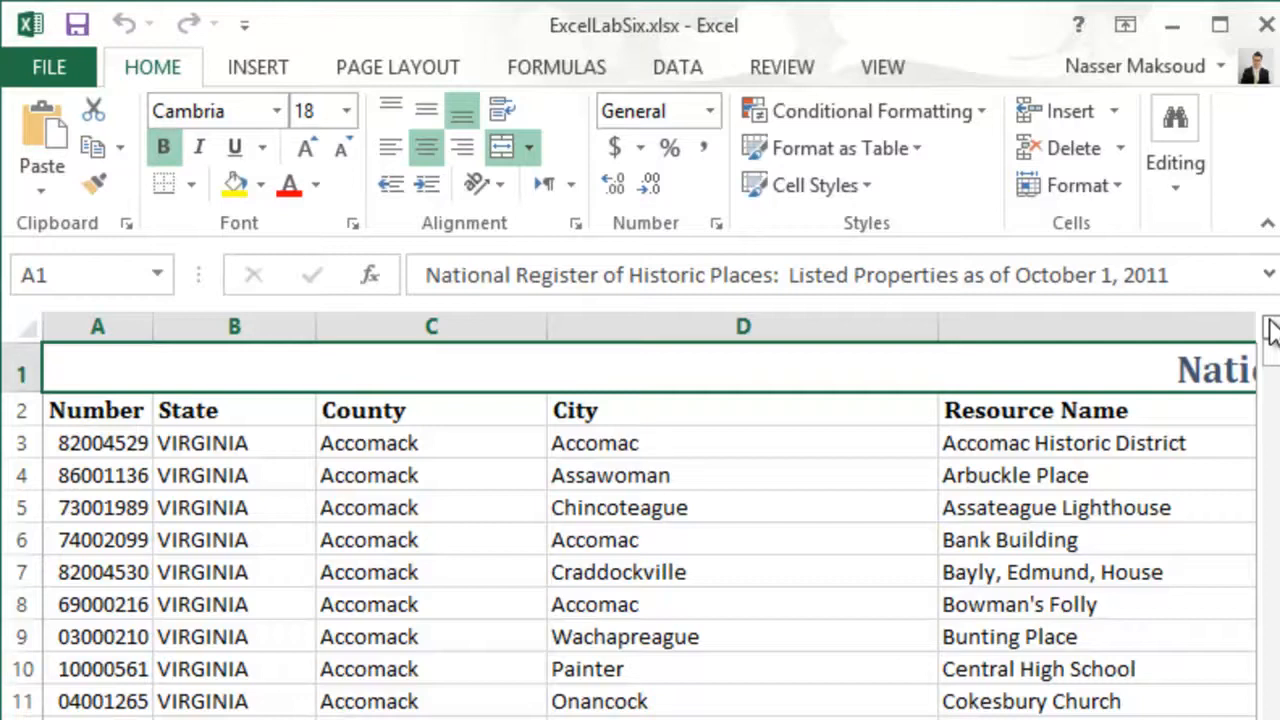
- Maximize the workbook window and freeze the first two rows of the Virginia sheet above row 3
left_click(12, 443)
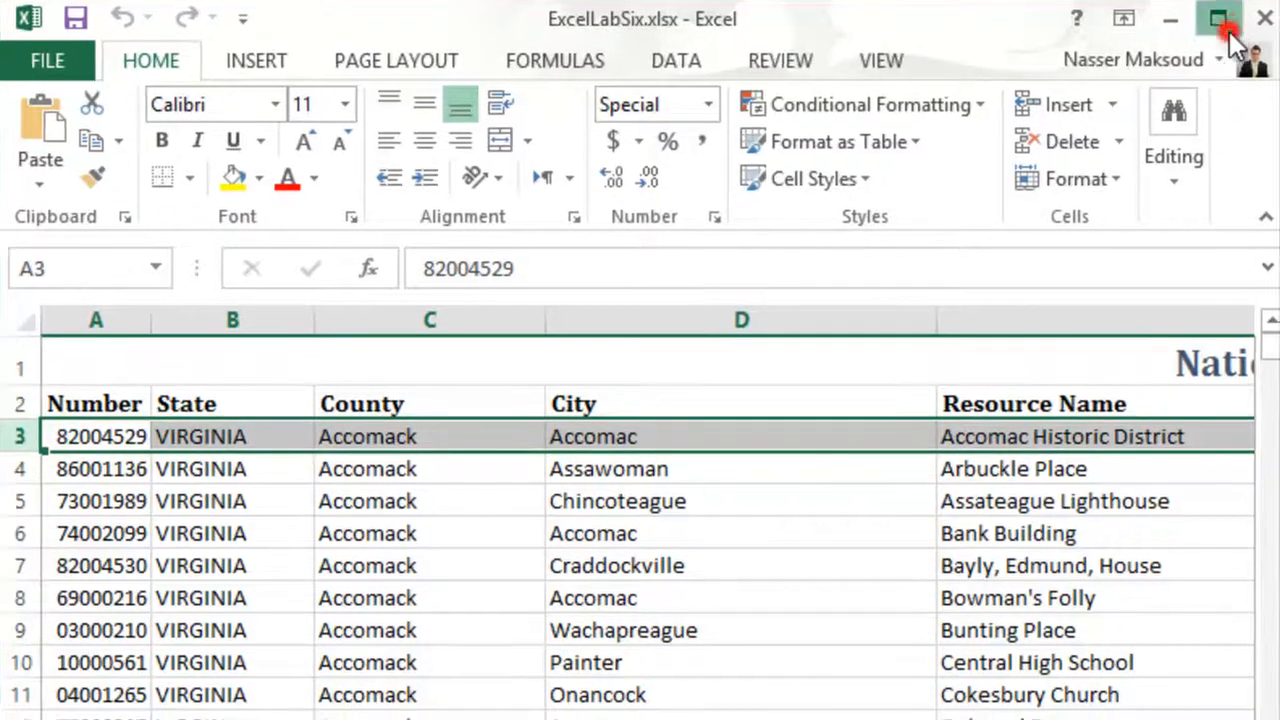
left_click(1222, 22)
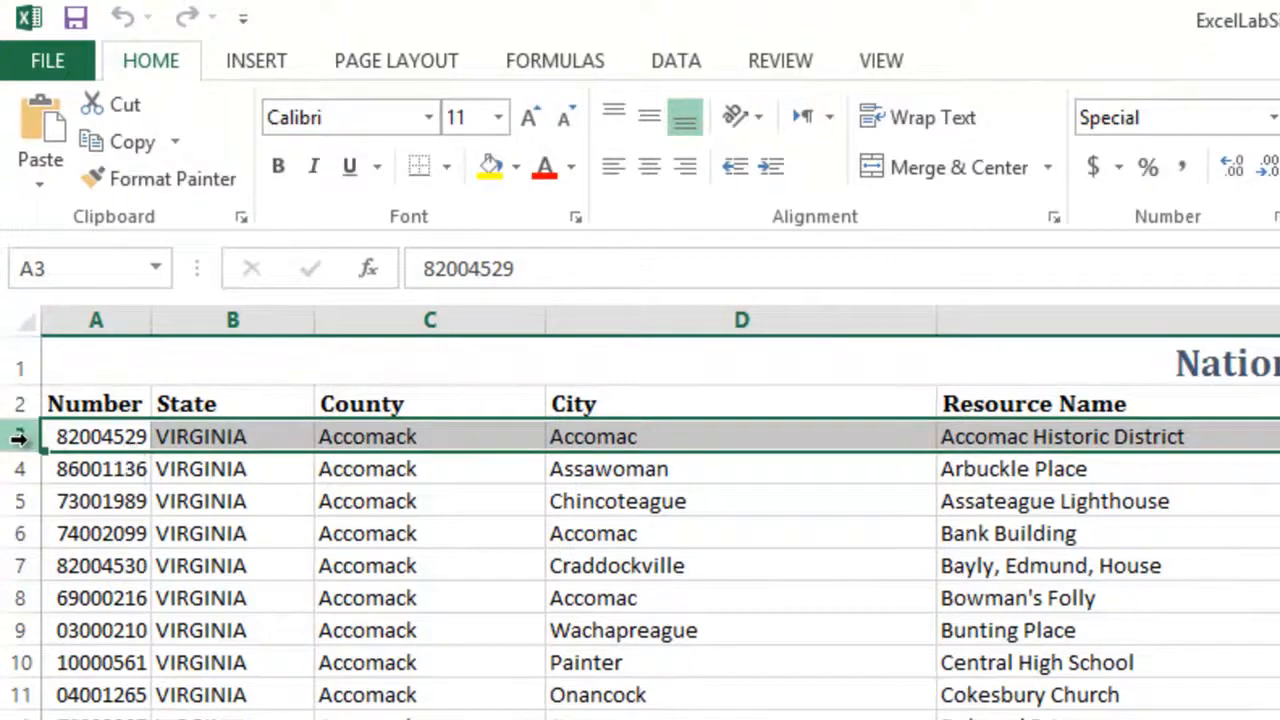
left_click(873, 64)
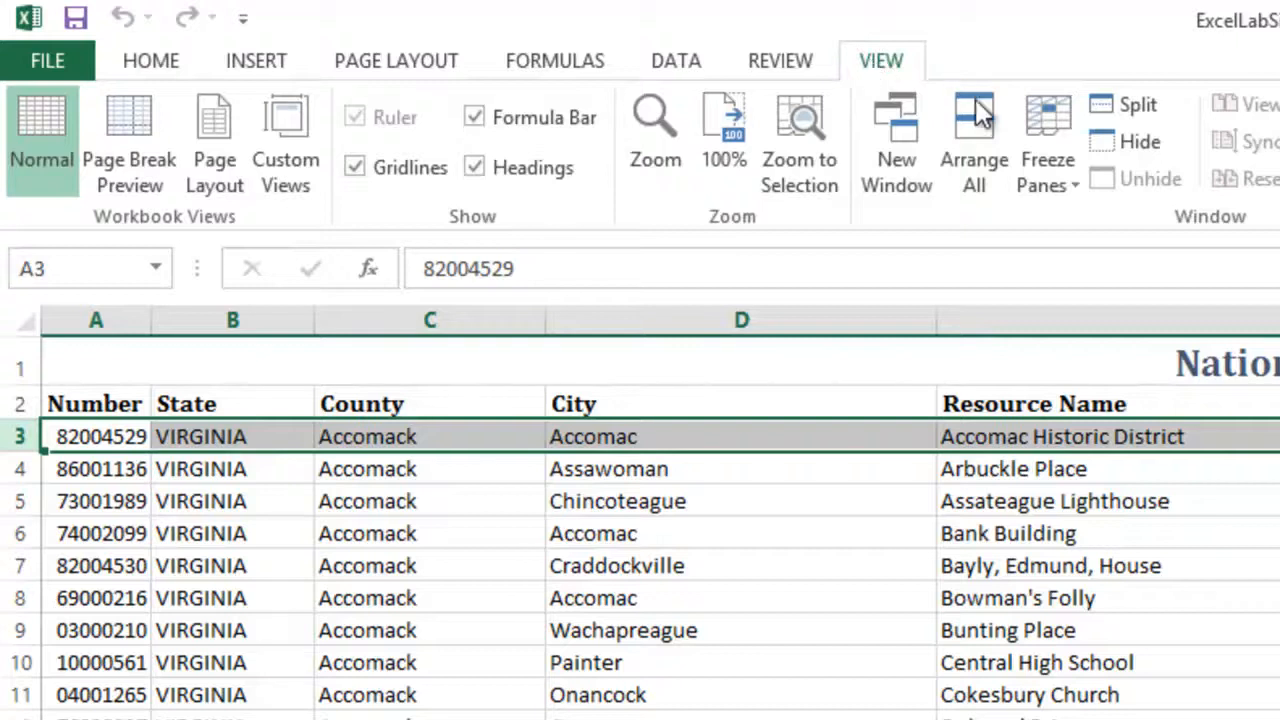
left_click(1069, 176)
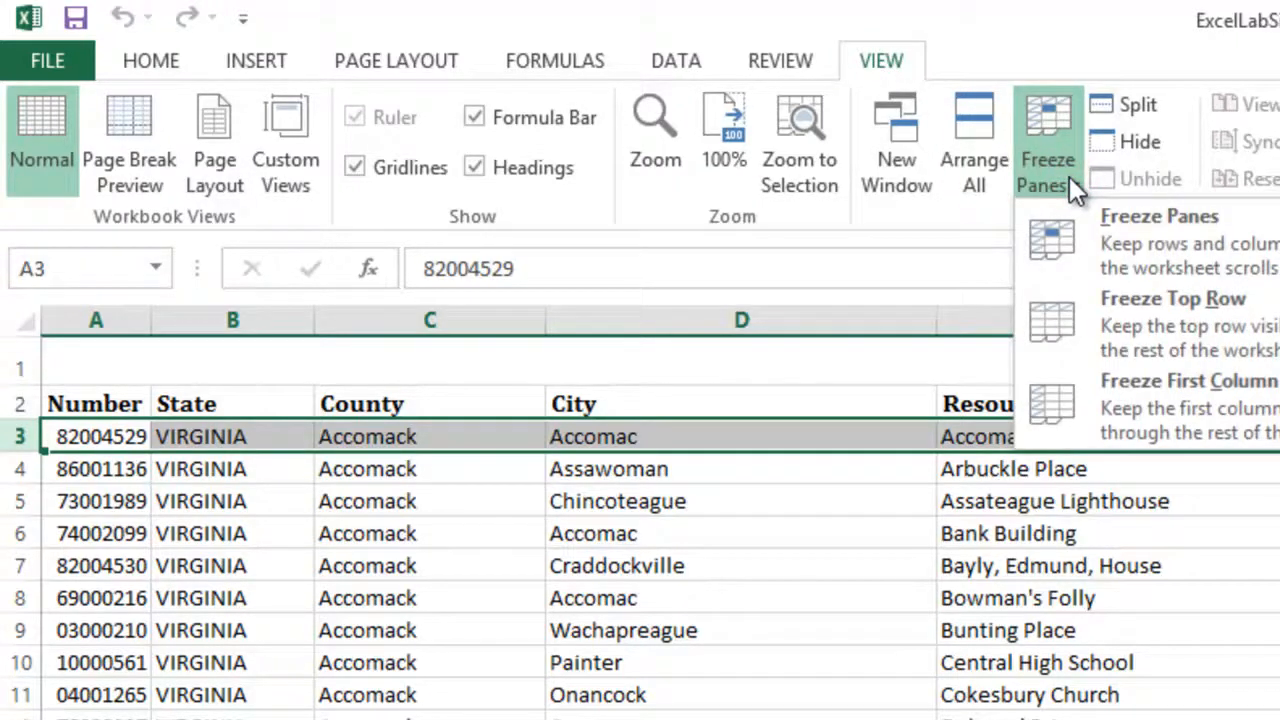
left_click(1143, 231)
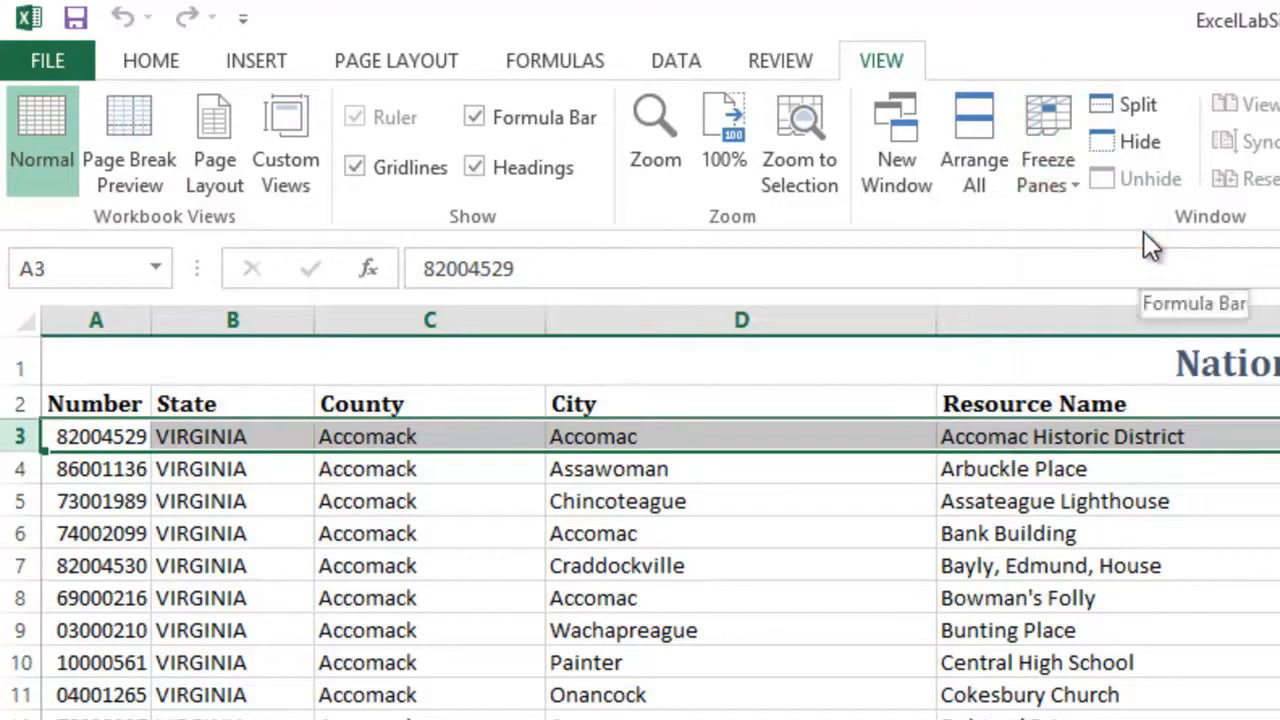
- Scroll down and back up through the Virginia sheet to check the frozen title and header rows
left_click(1279, 533)
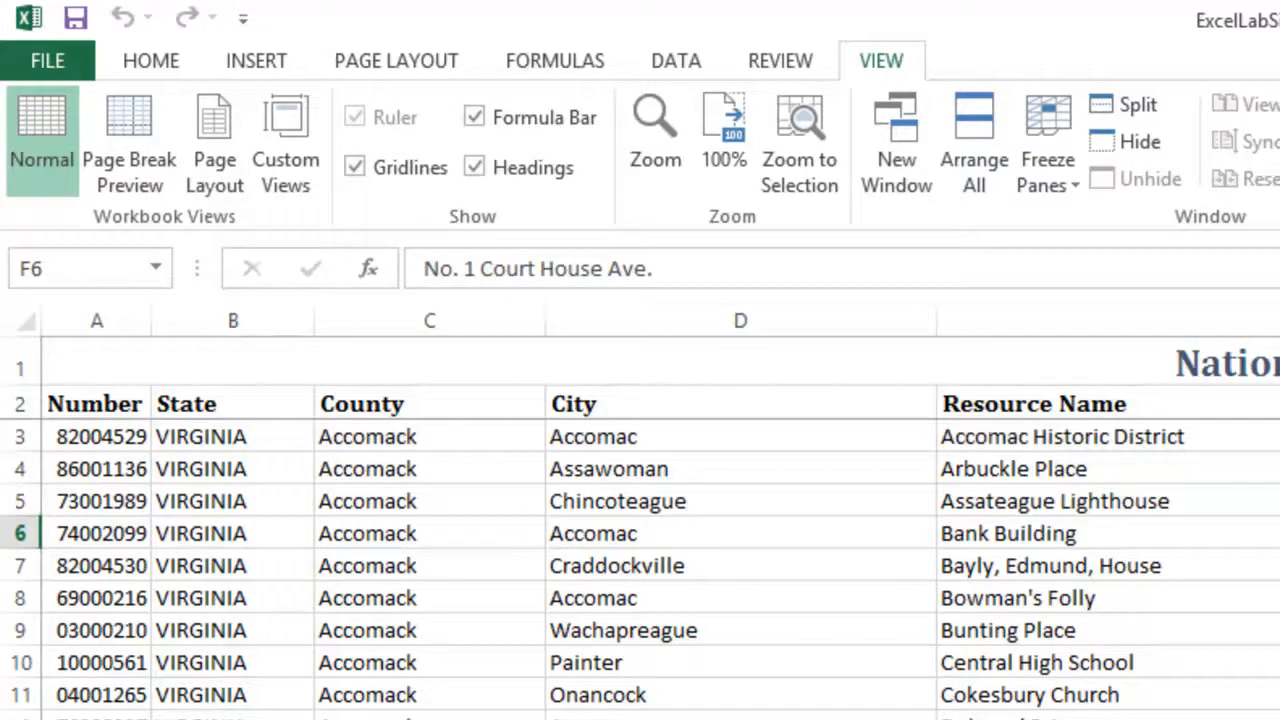
scroll(640, 550, "down", 2)
scroll(640, 550, "up", 2)
scroll(640, 560, "down", 20)
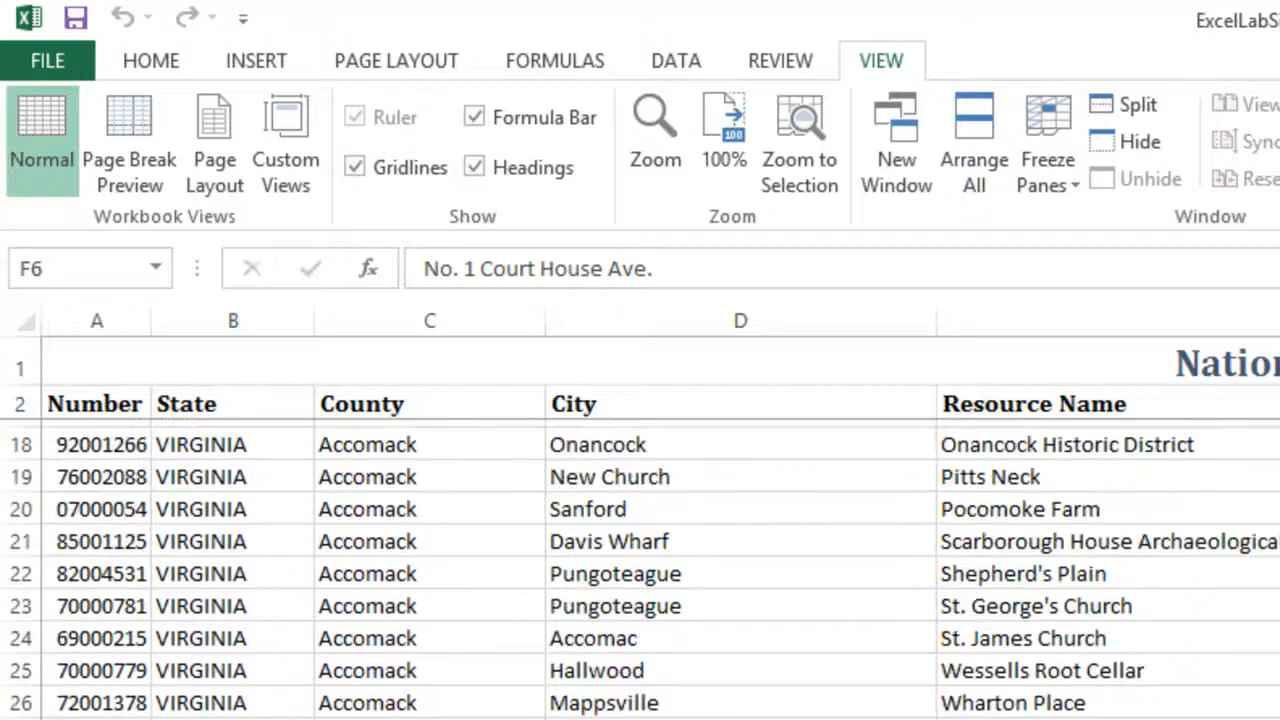
scroll(640, 560, "down", 20)
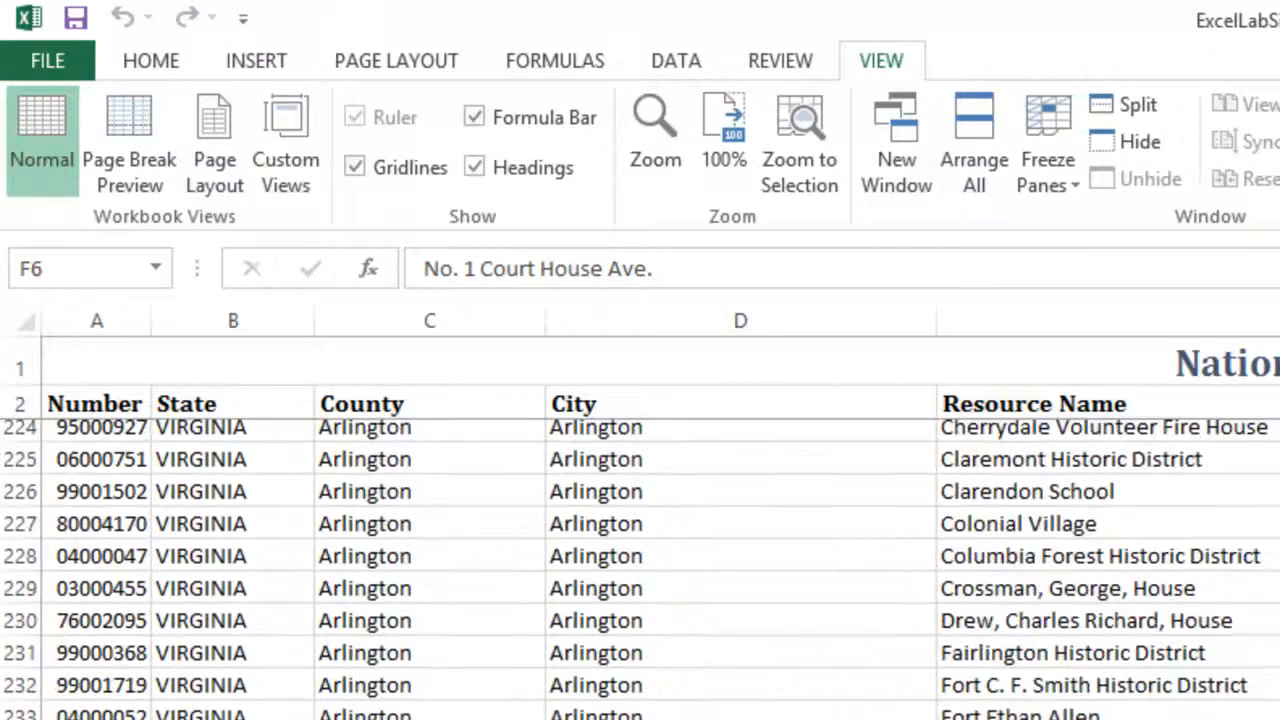
scroll(640, 560, "down", 20)
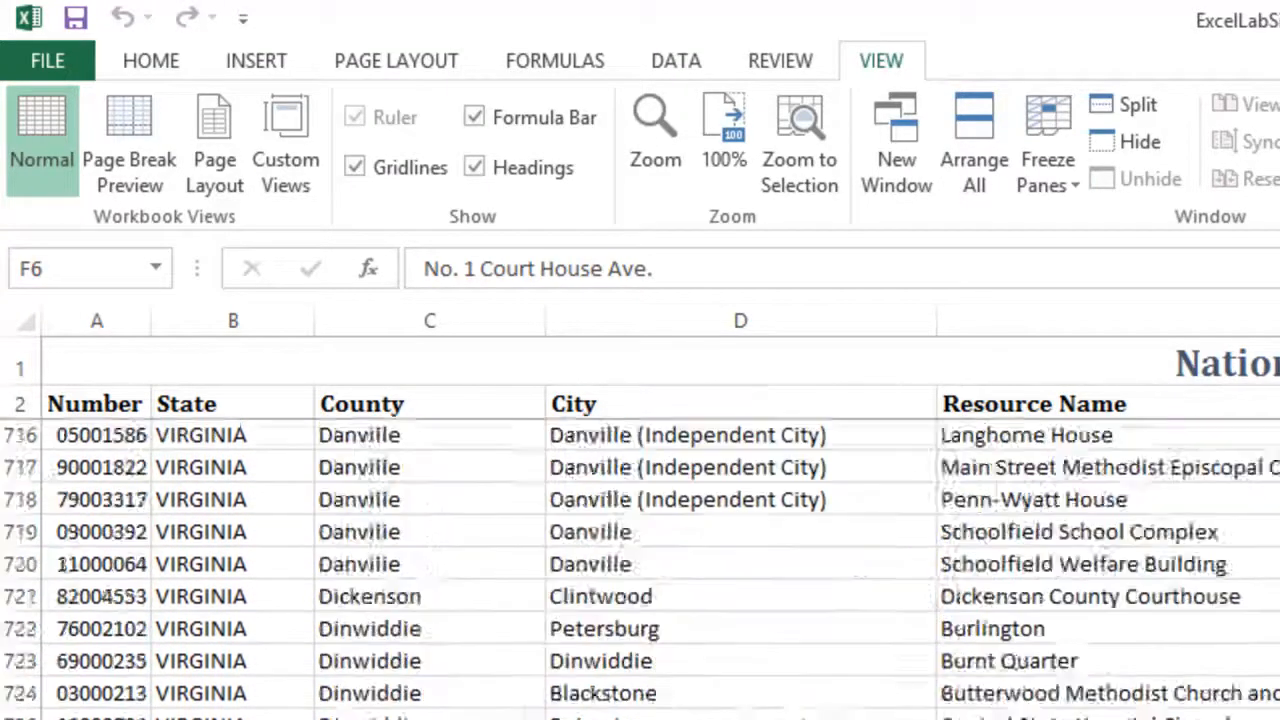
scroll(640, 560, "down", 20)
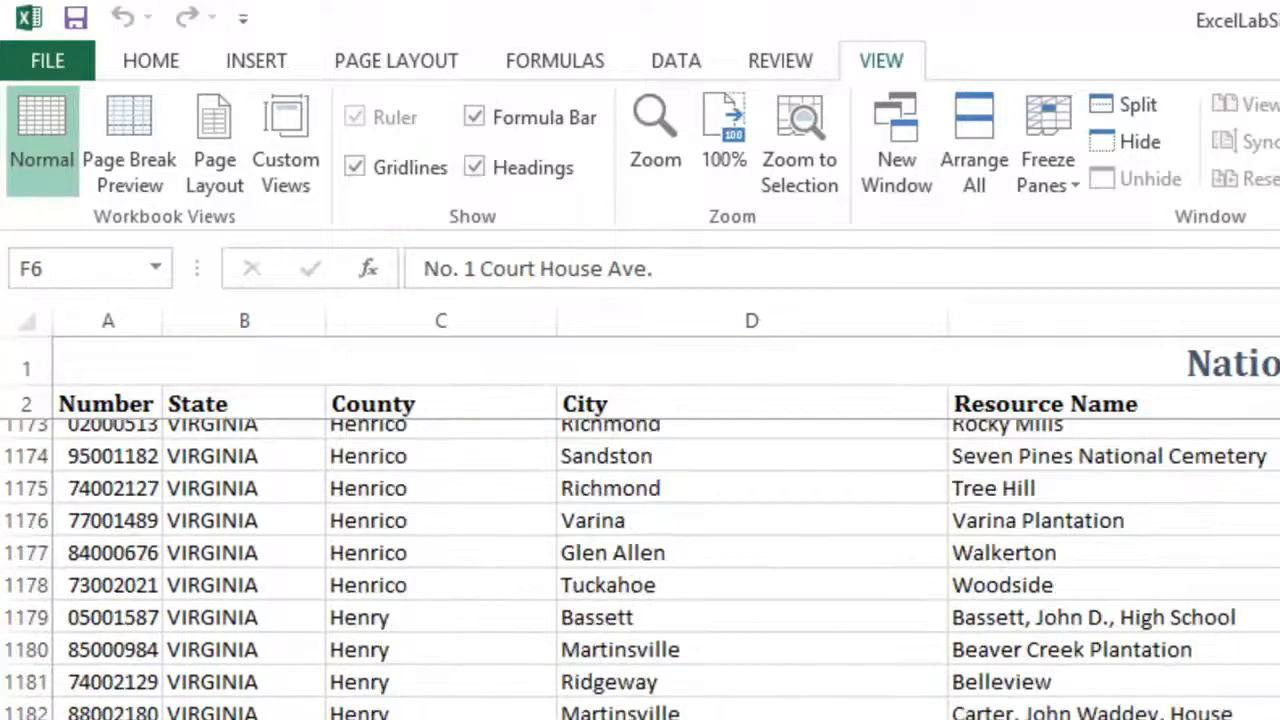
scroll(640, 560, "up", 20)
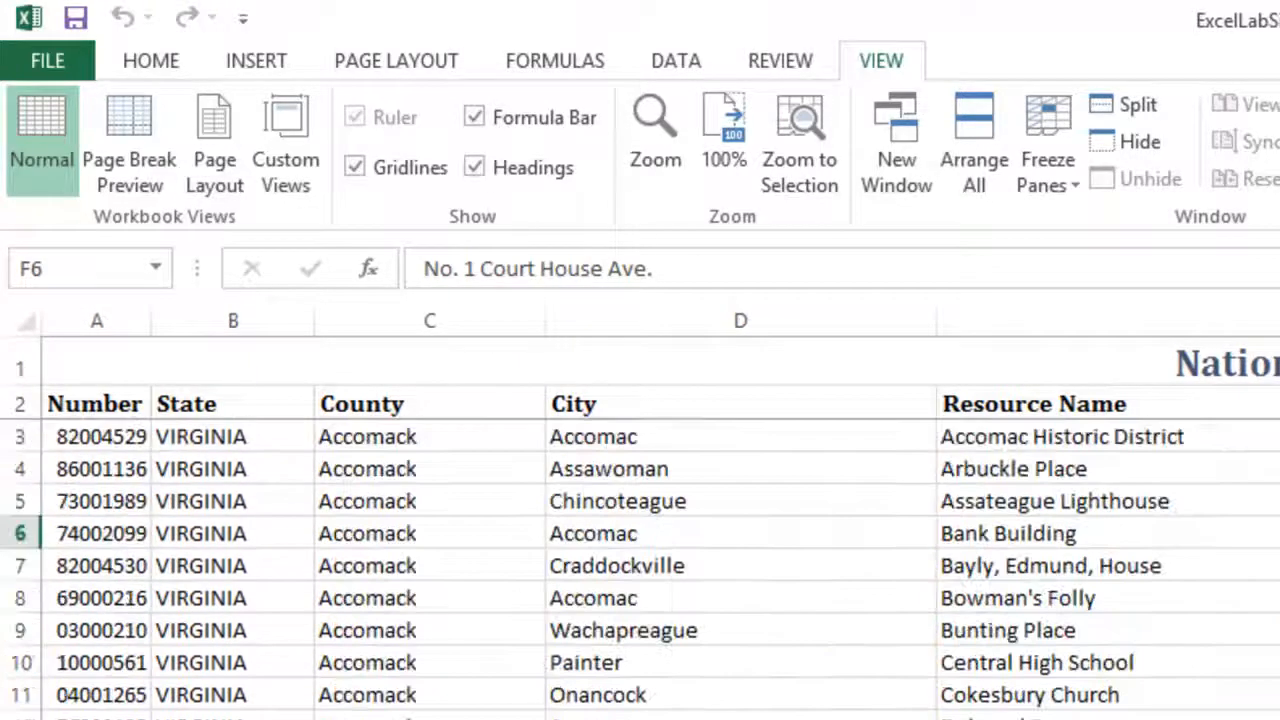
left_click(1048, 595)
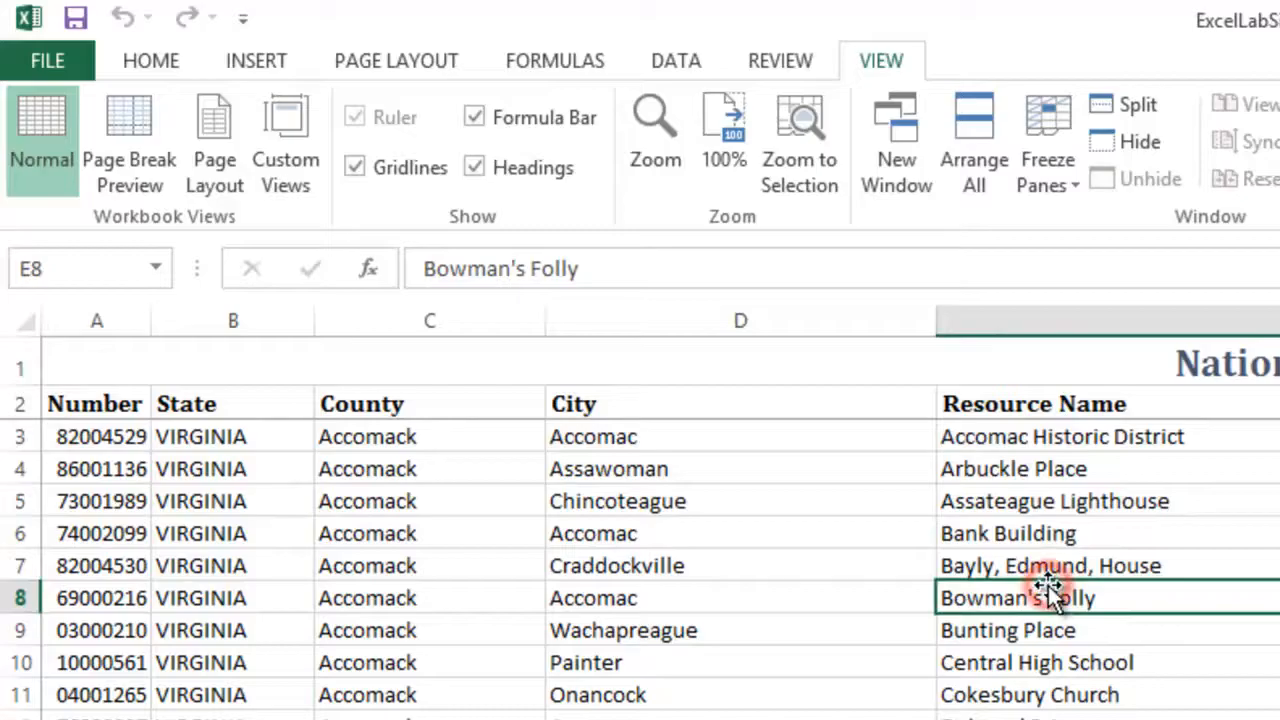
left_click(1053, 404)
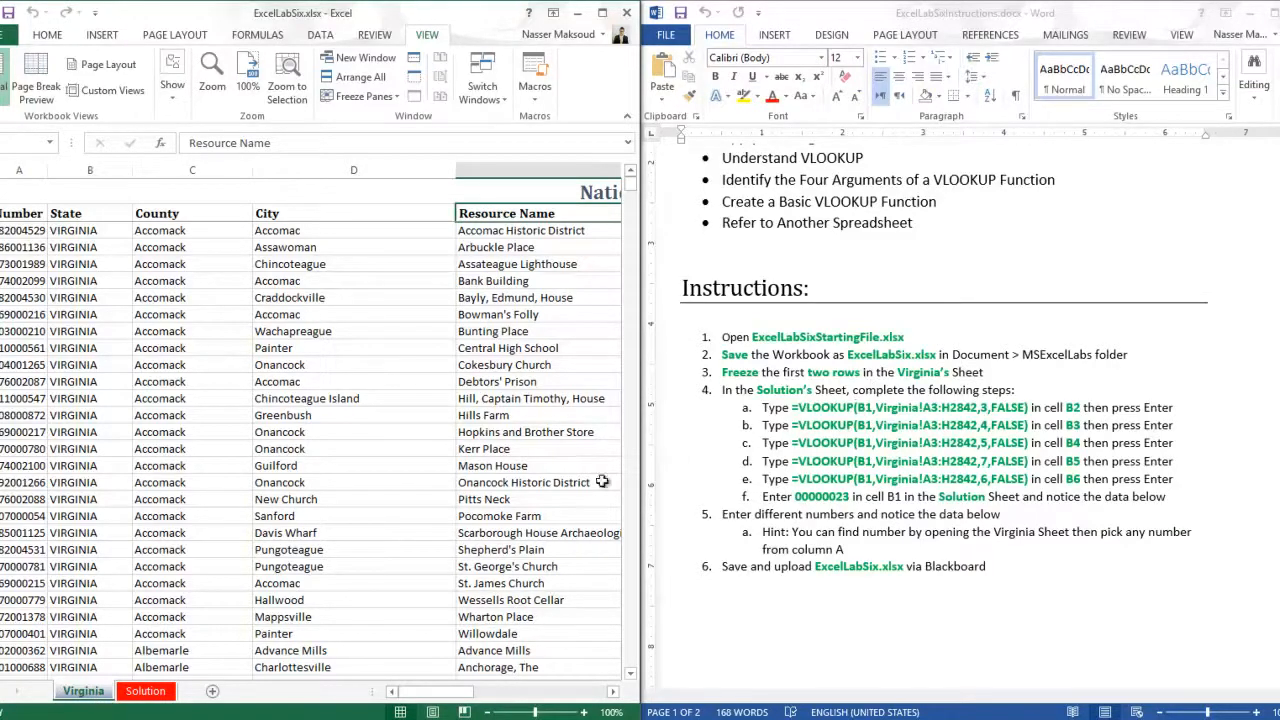
- Compare the Solution sheet's number cell B1 with the entries in the Virginia sheet's Number column
left_click(145, 692)
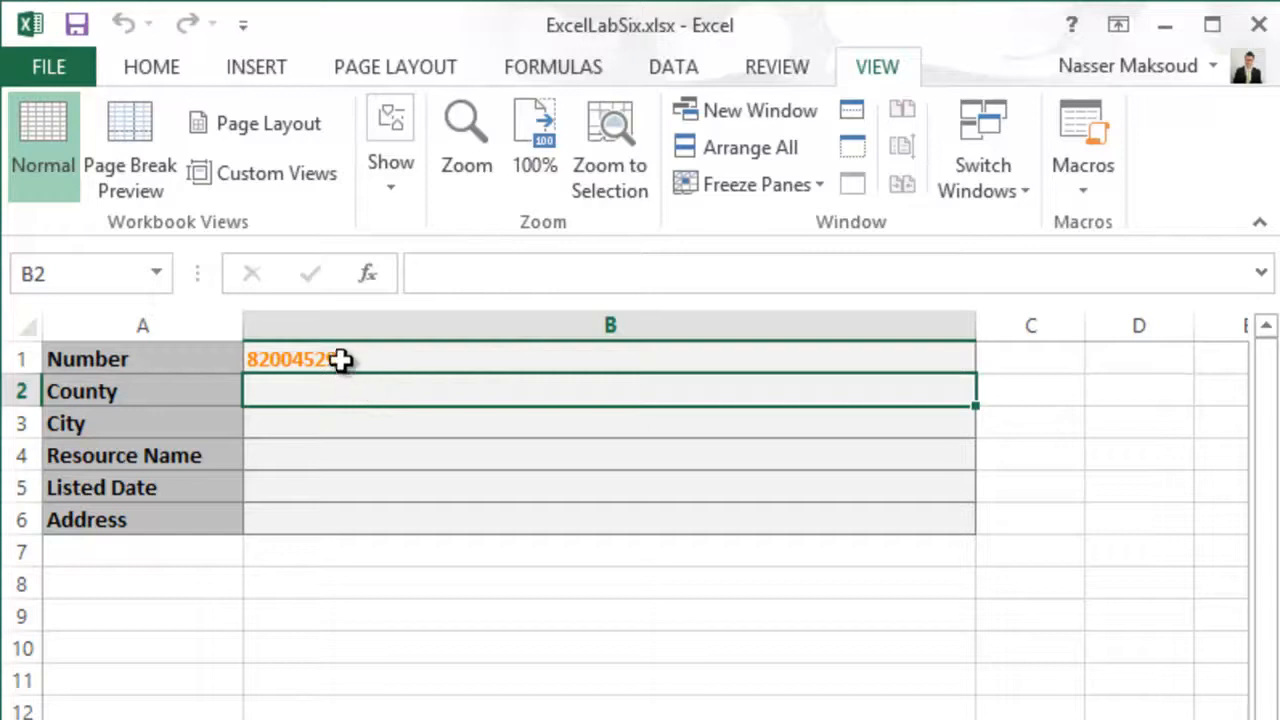
left_click(340, 358)
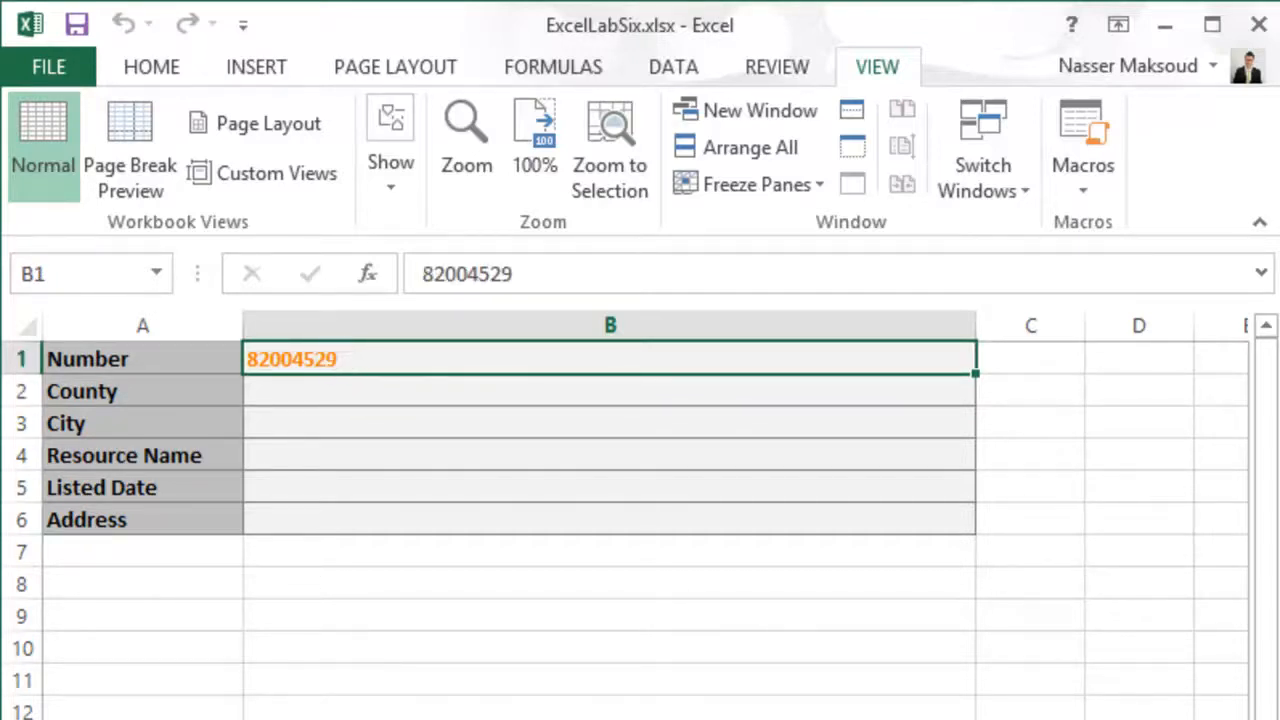
key("ctrl+Page_Down")
left_click(94, 495)
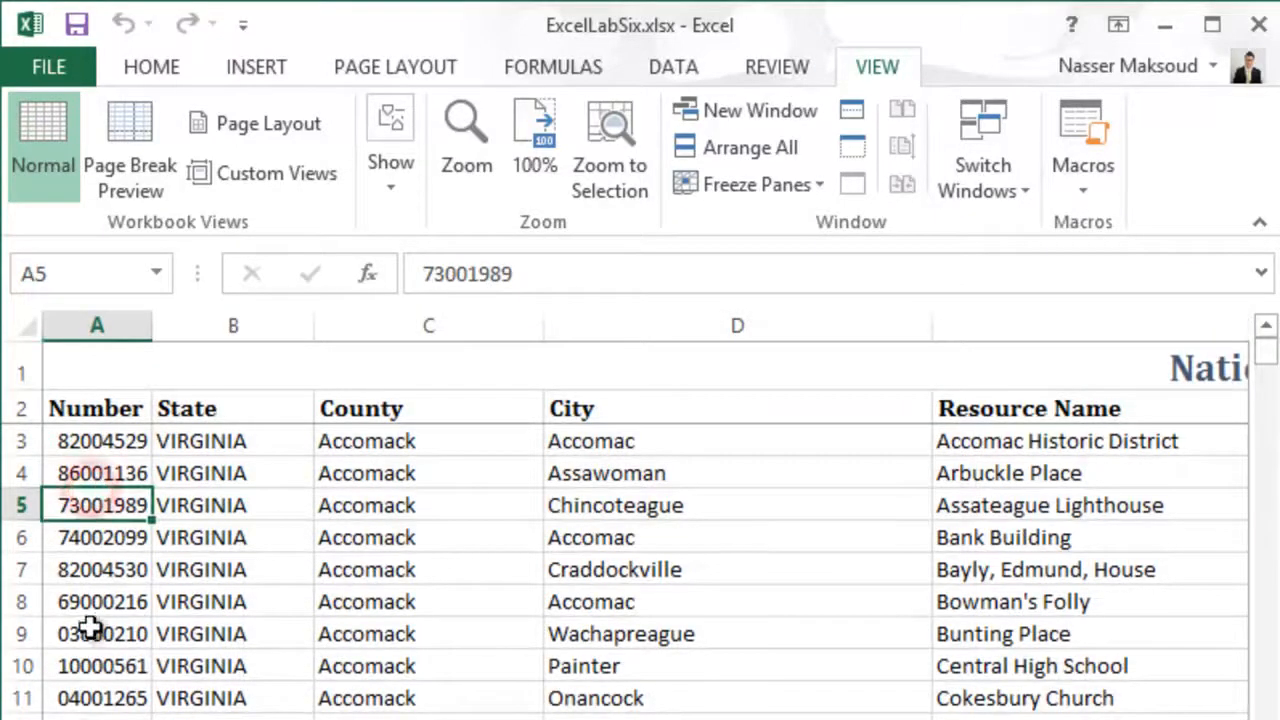
key("Down")
key("Down")
key("Down")
key("Down")
key("Down")
key("Down")
key("Down")
key("Down")
key("Down")
key("Down")
key("Down")
key("Down")
key("Down")
key("Down")
key("Down")
key("Down")
key("Down")
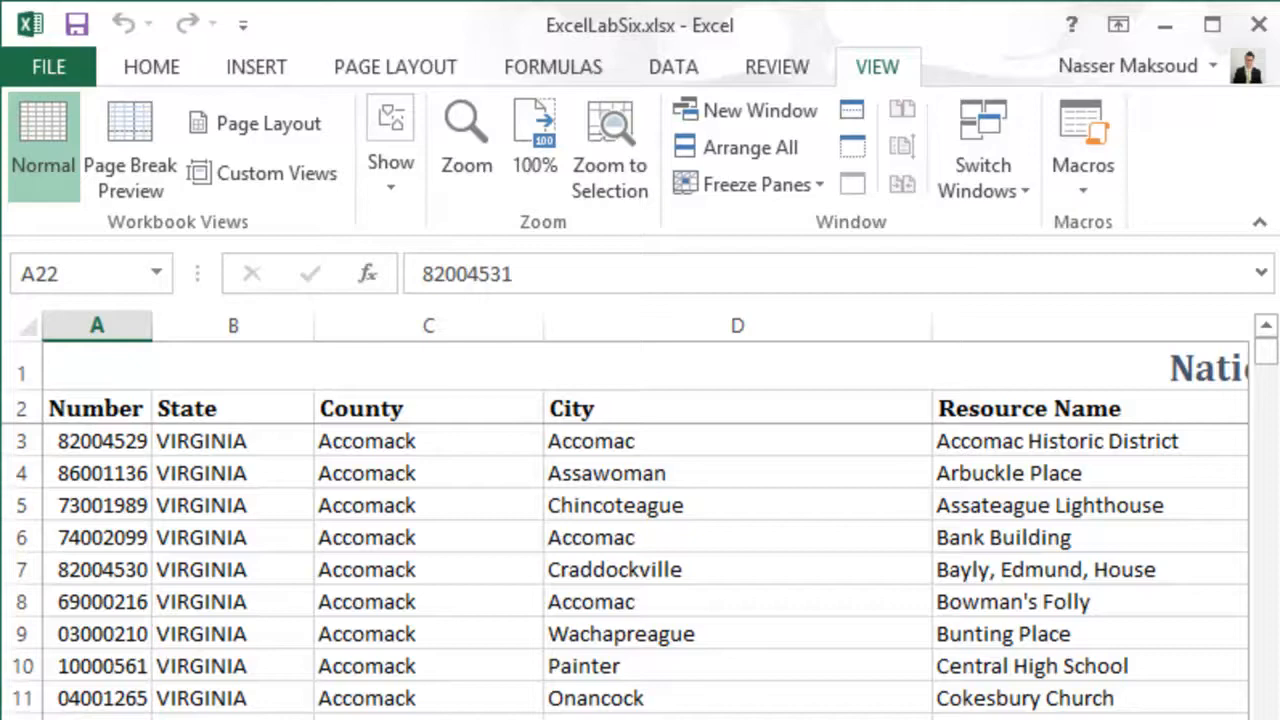
- Return to the Solution sheet and review the lookup table A1:B6, including County cell B2 and Number cell B1
key("ctrl+Page_Up")
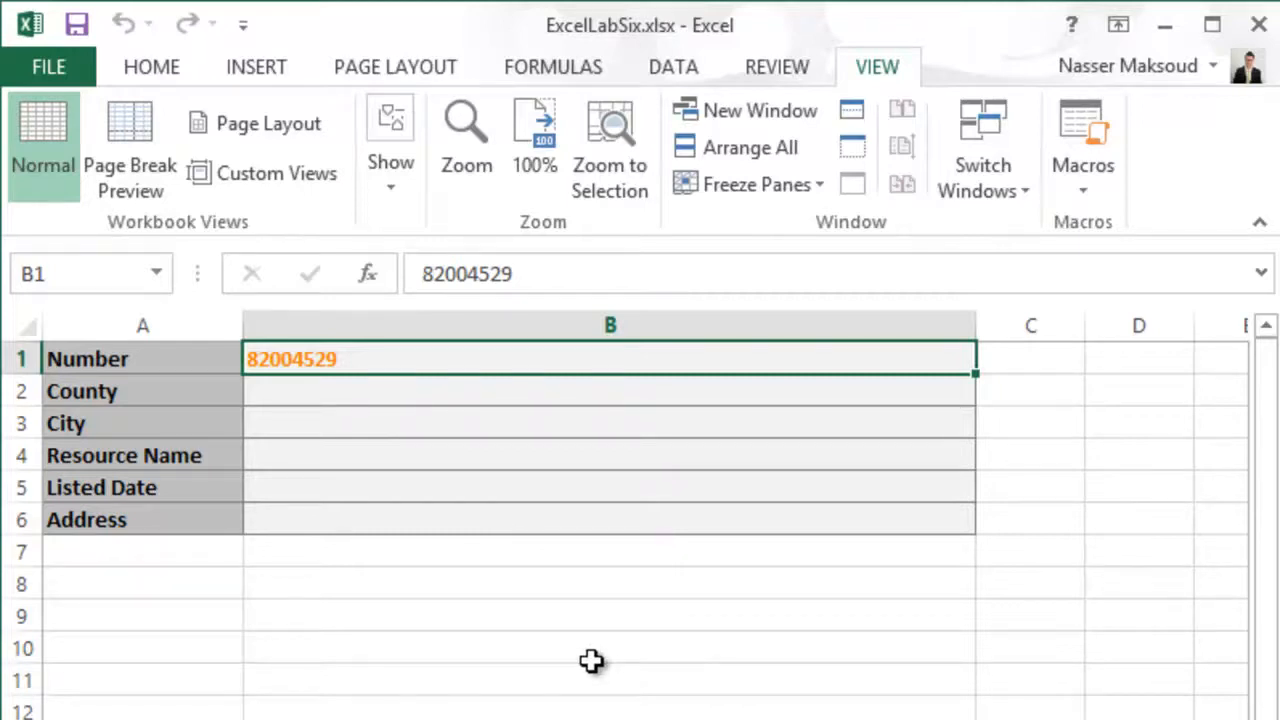
left_click_drag(154, 358, 443, 523)
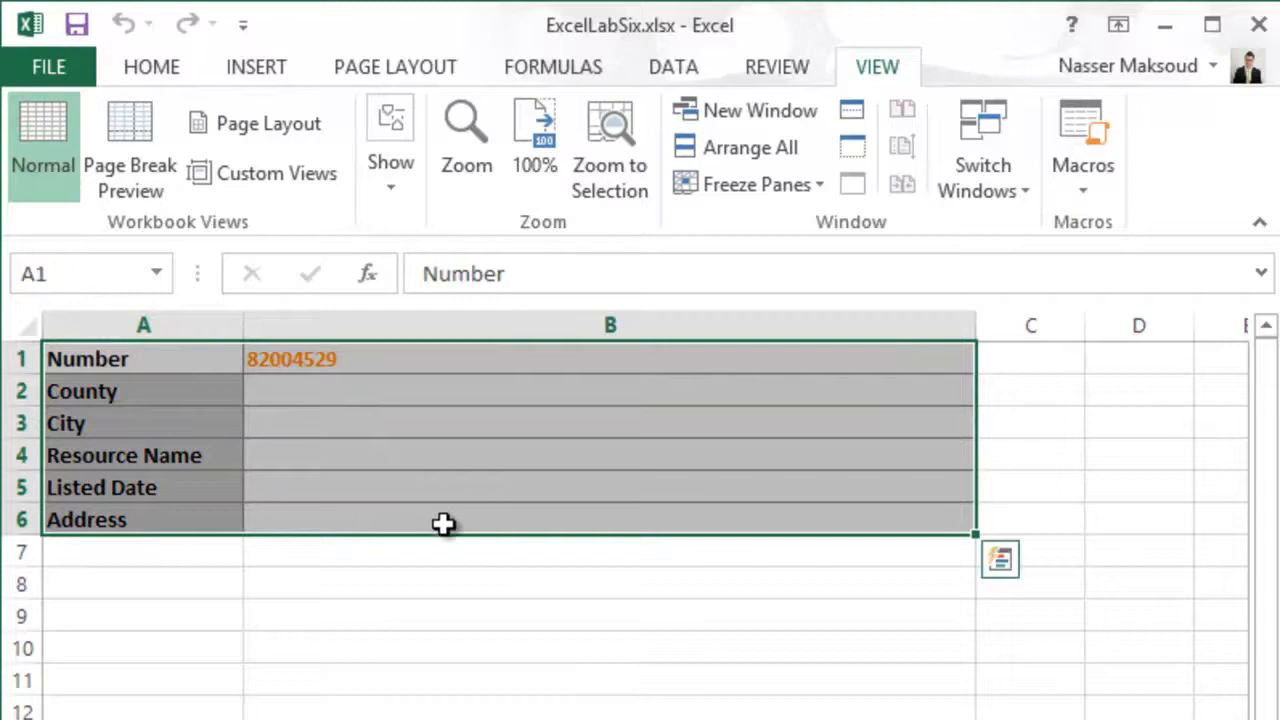
left_click(206, 407)
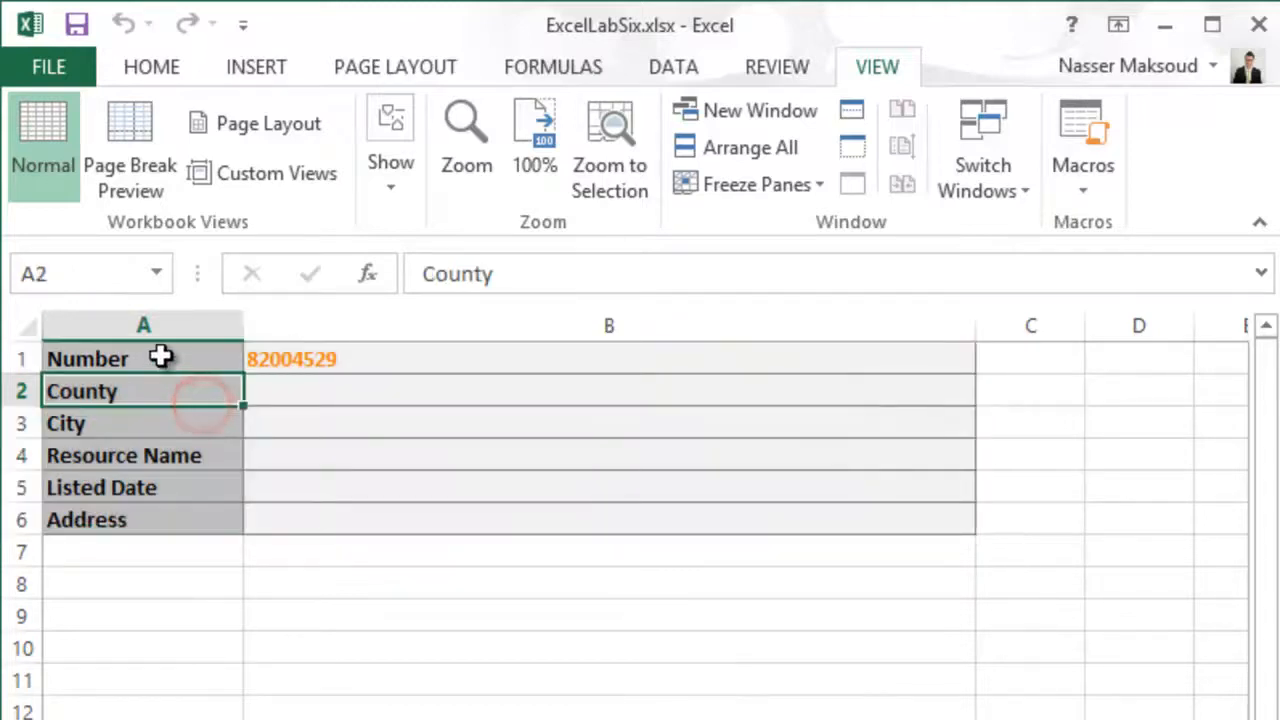
left_click_drag(162, 356, 504, 521)
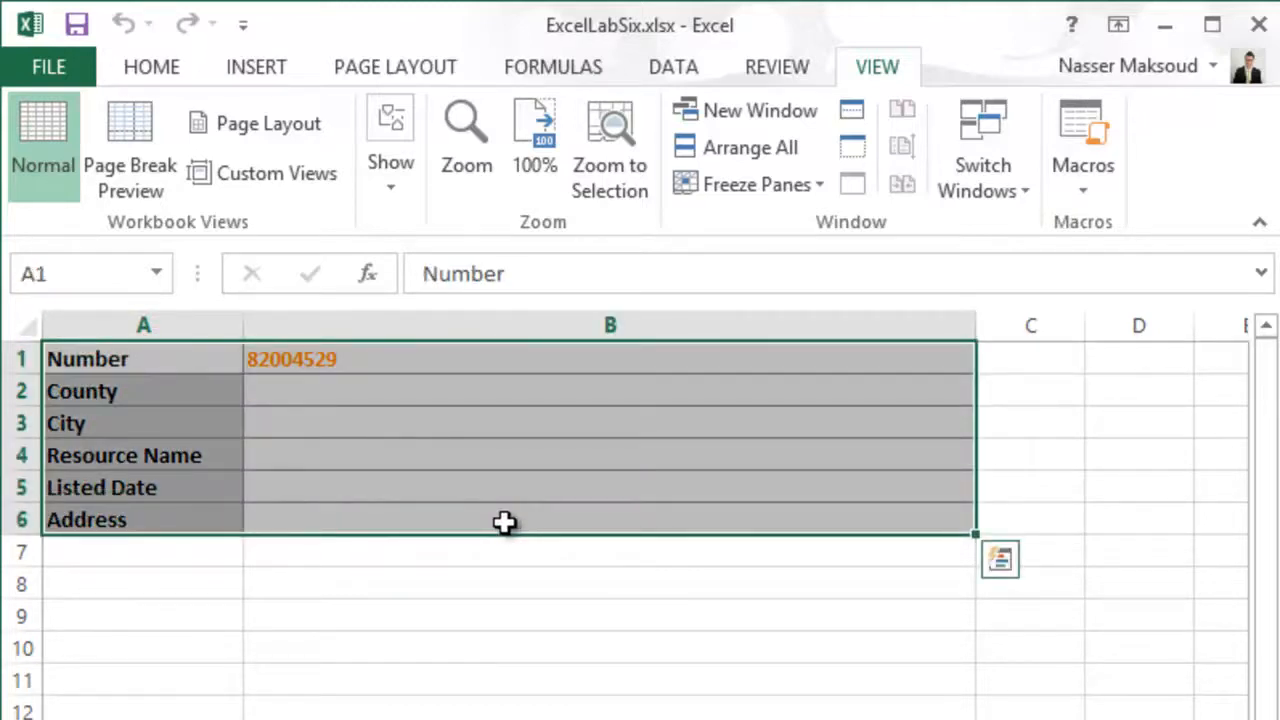
left_click(395, 387)
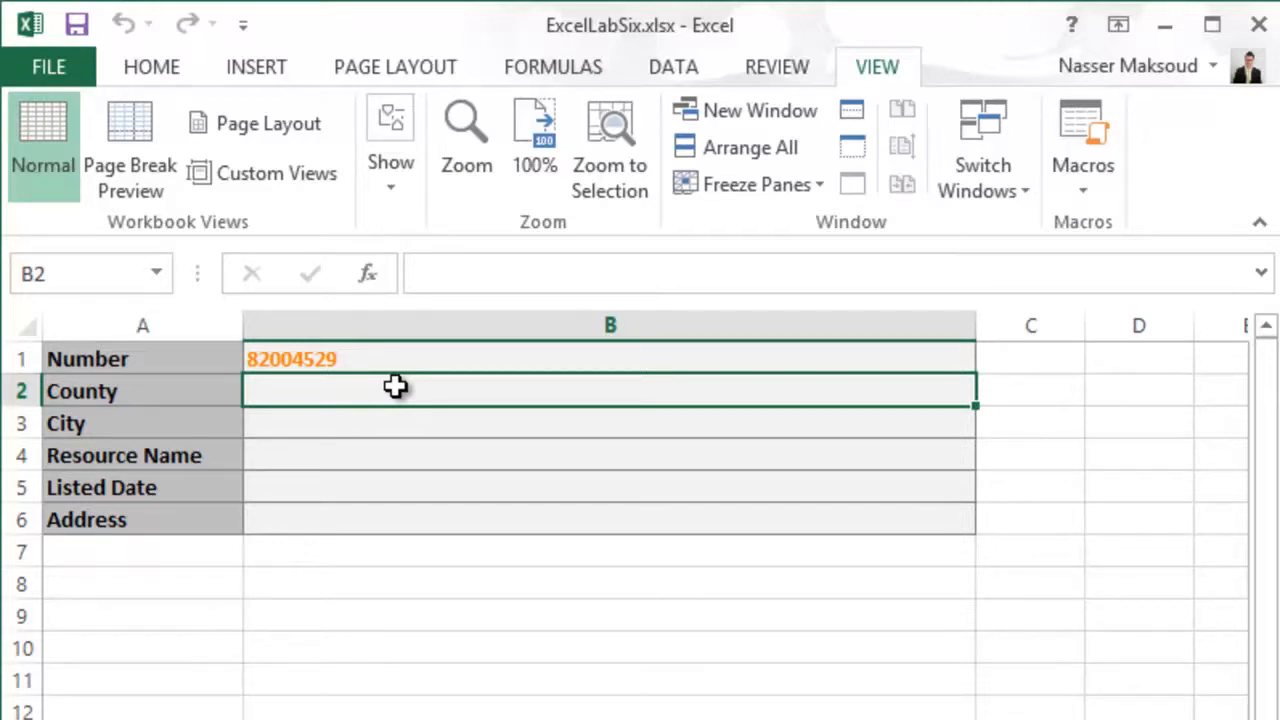
left_click(354, 360)
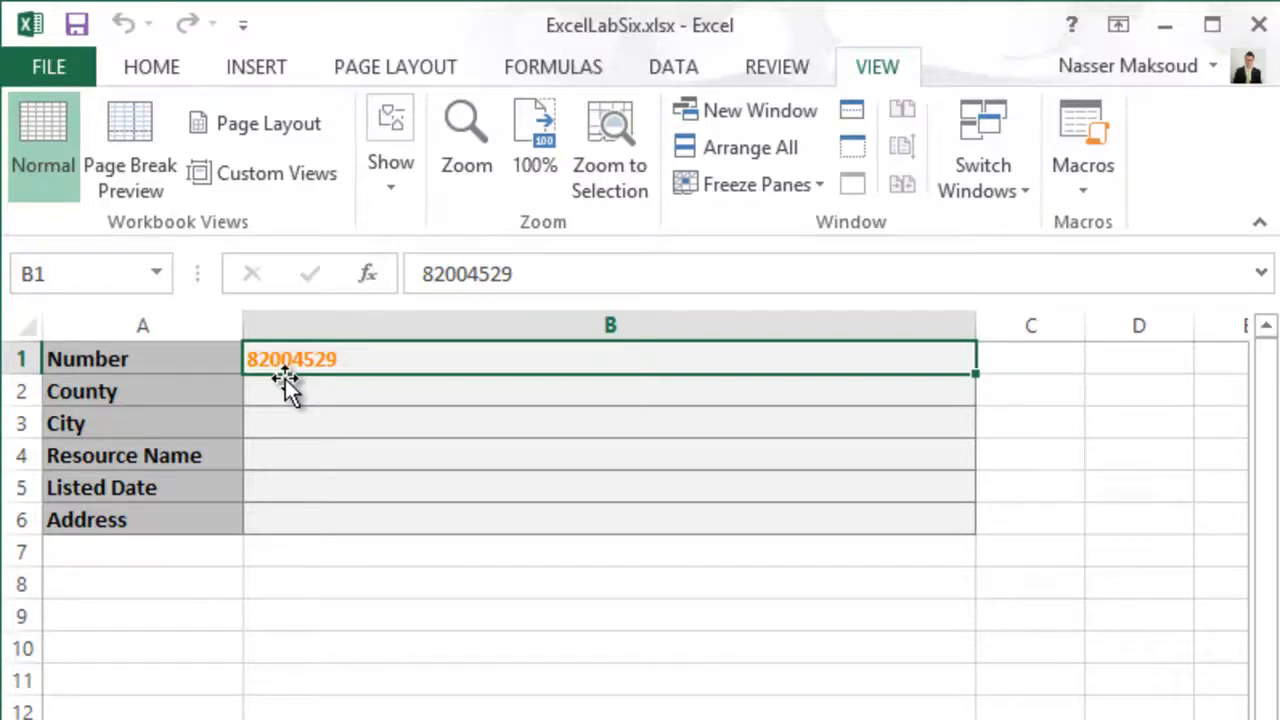
- Browse the Virginia sheet's property records down to the King George rows and across the columns, and select County cell B2 on the Solution sheet
left_click(200, 719)
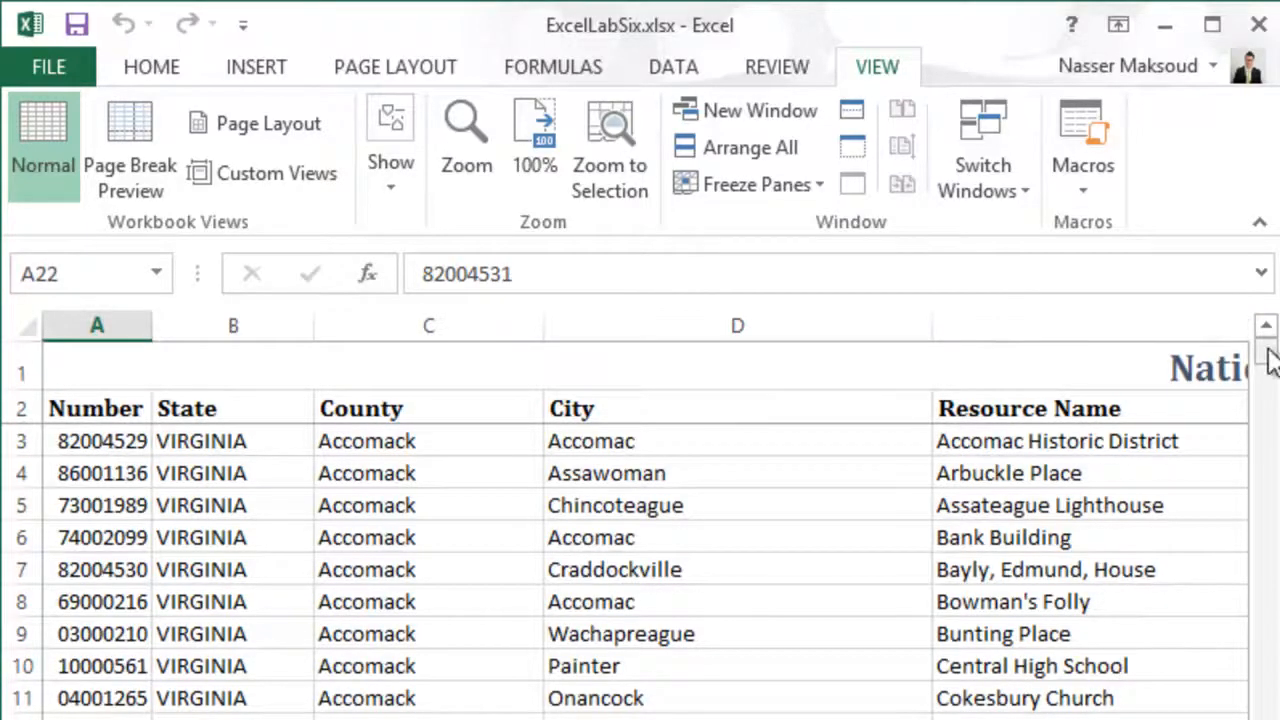
left_click_drag(1268, 358, 1268, 719)
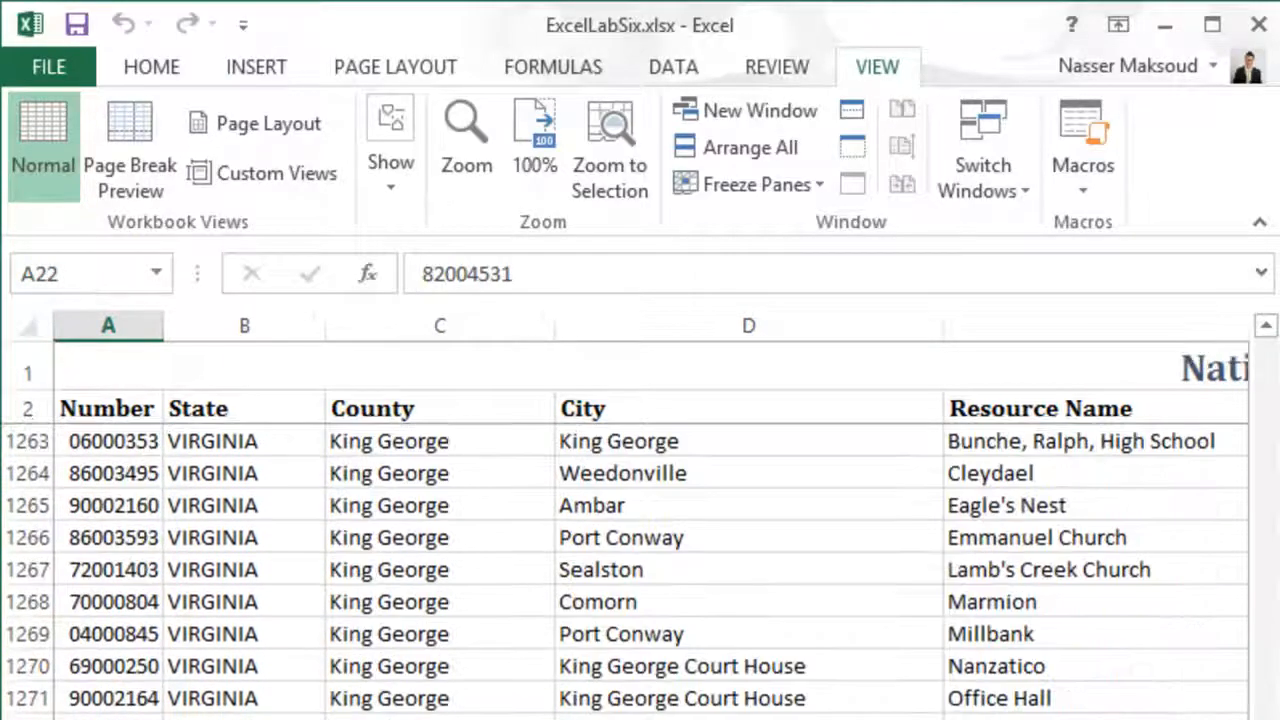
left_click(108, 719)
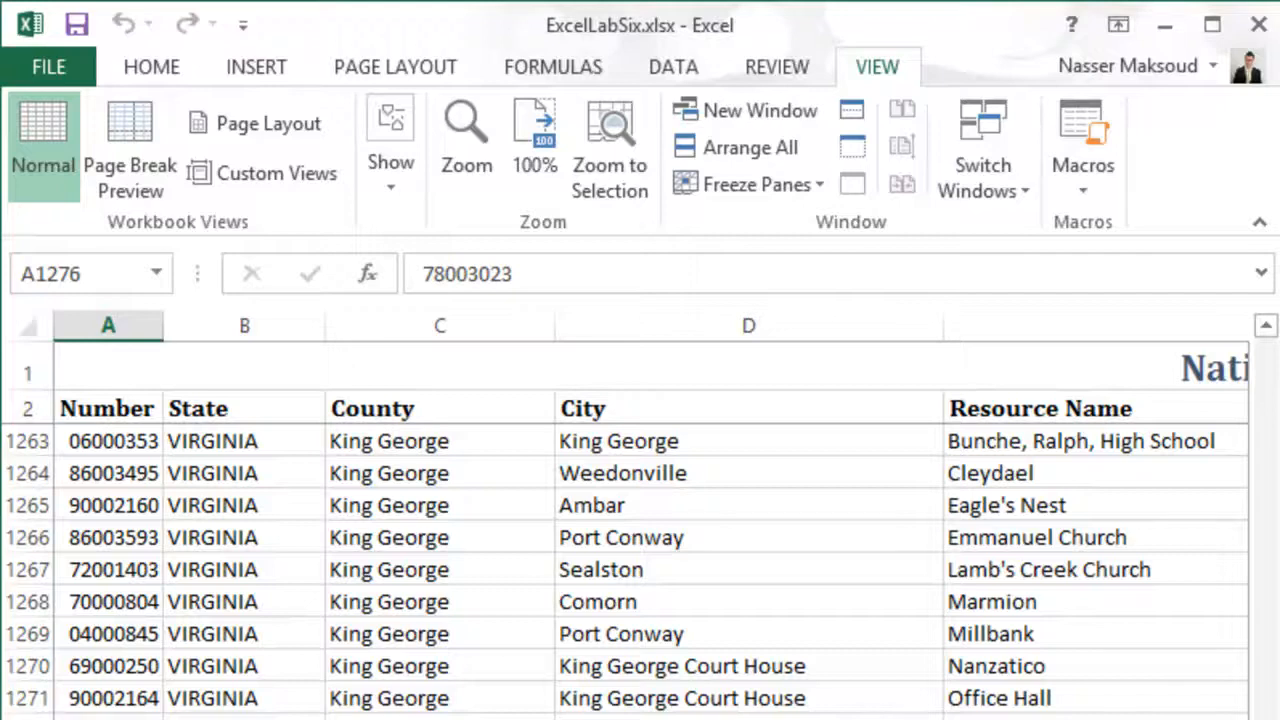
scroll(650, 515, "right", 4)
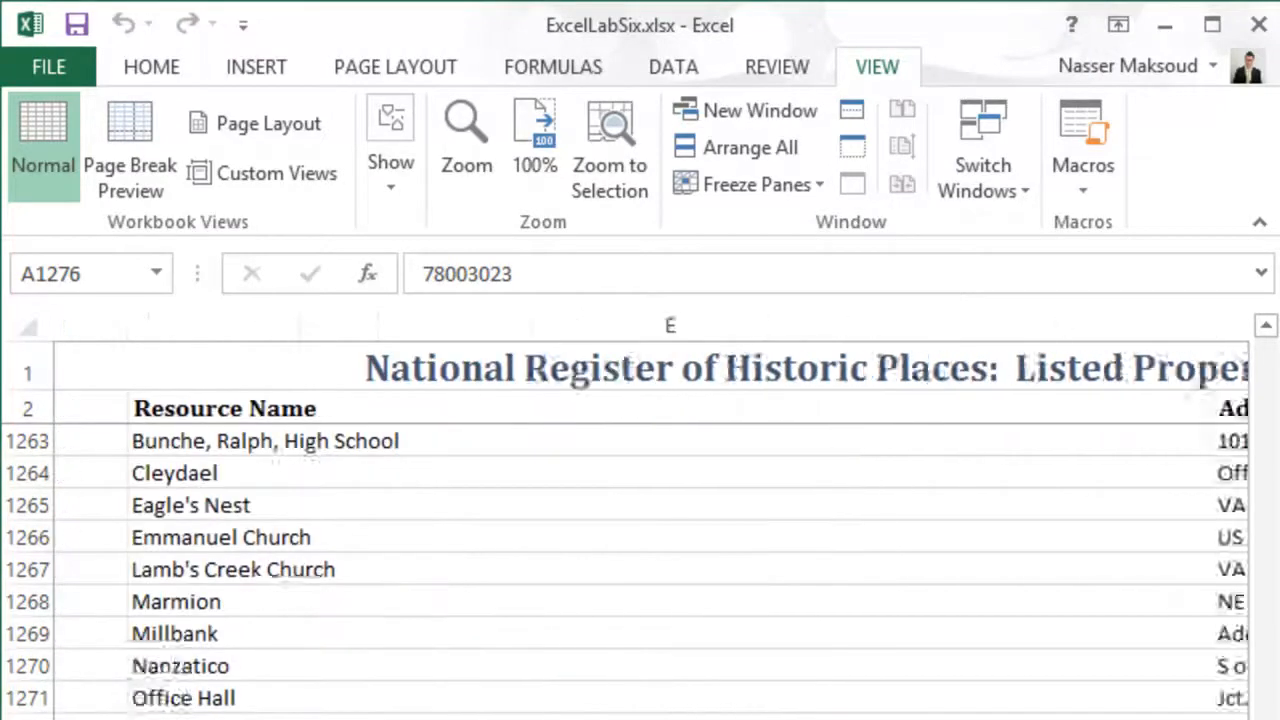
scroll(650, 515, "right", 5)
scroll(650, 515, "left", 8)
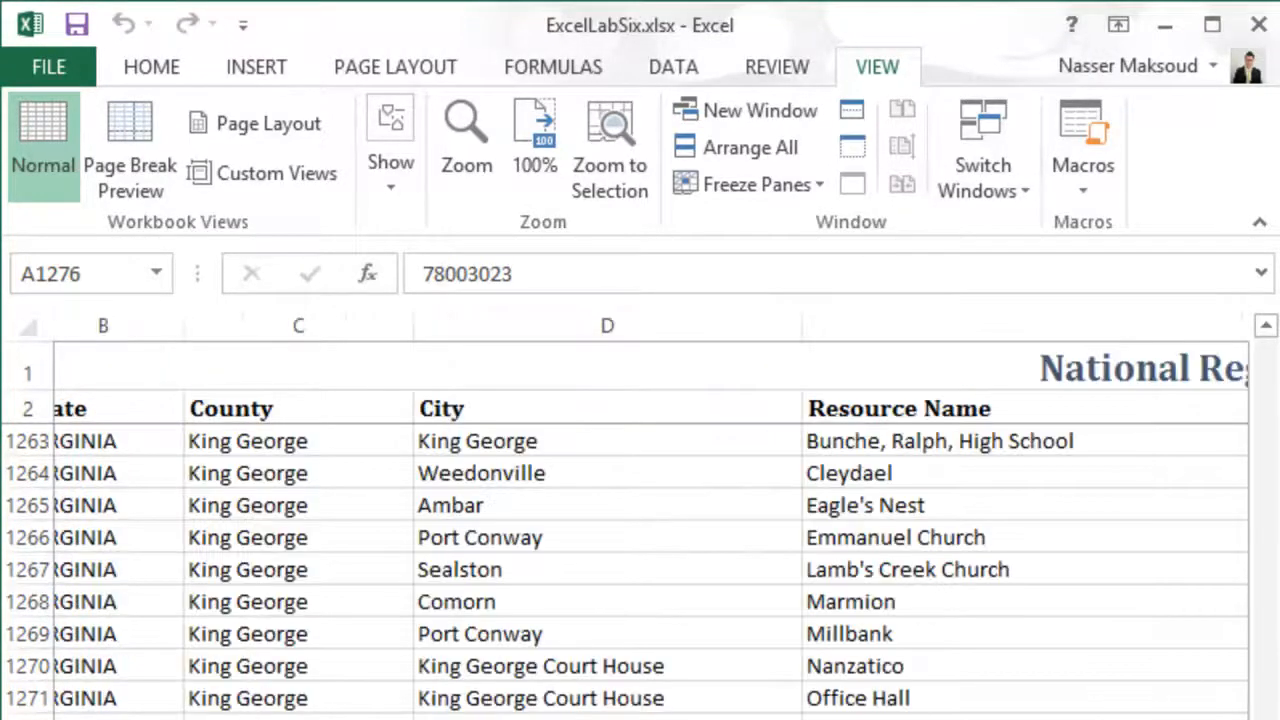
scroll(650, 515, "left", 1)
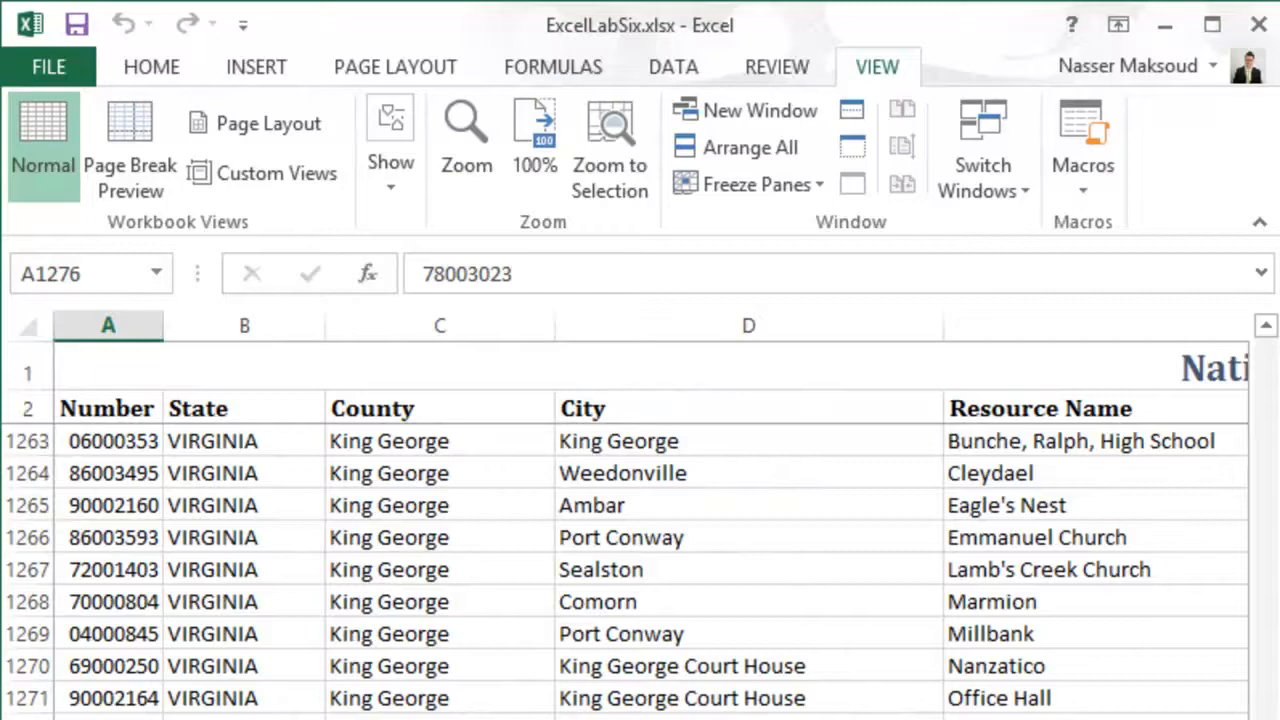
left_click(182, 718)
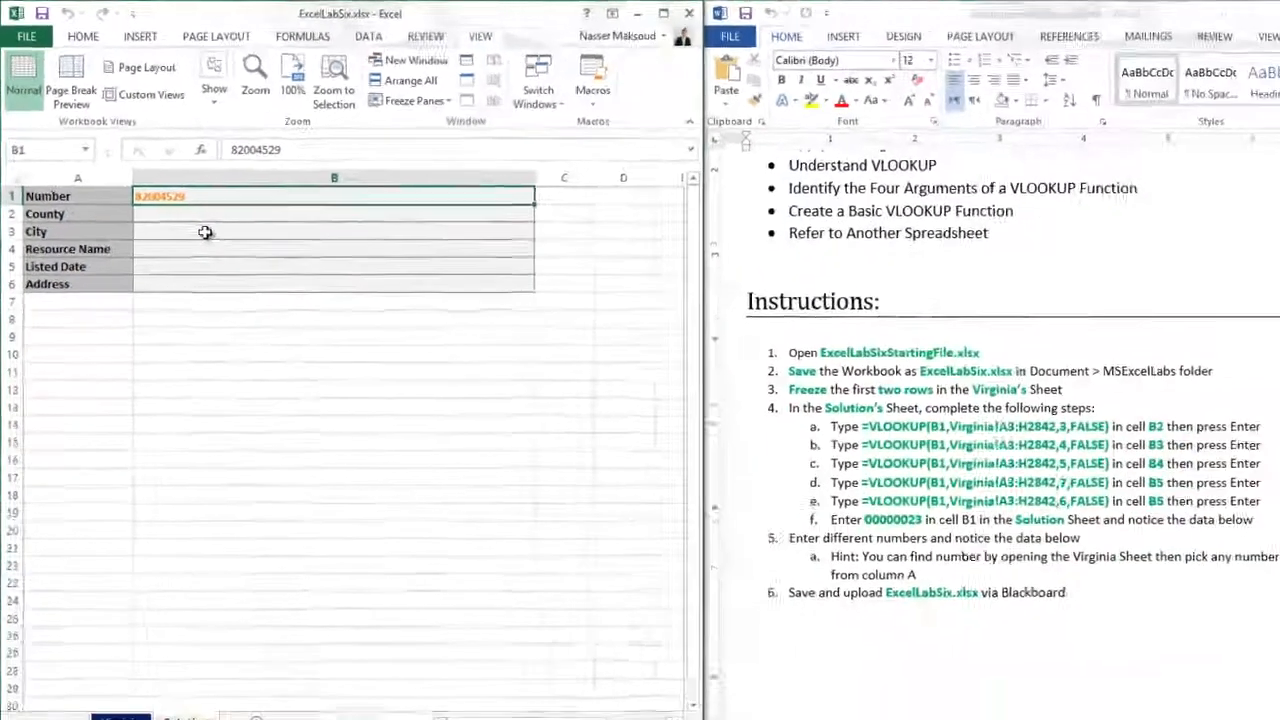
left_click(203, 214)
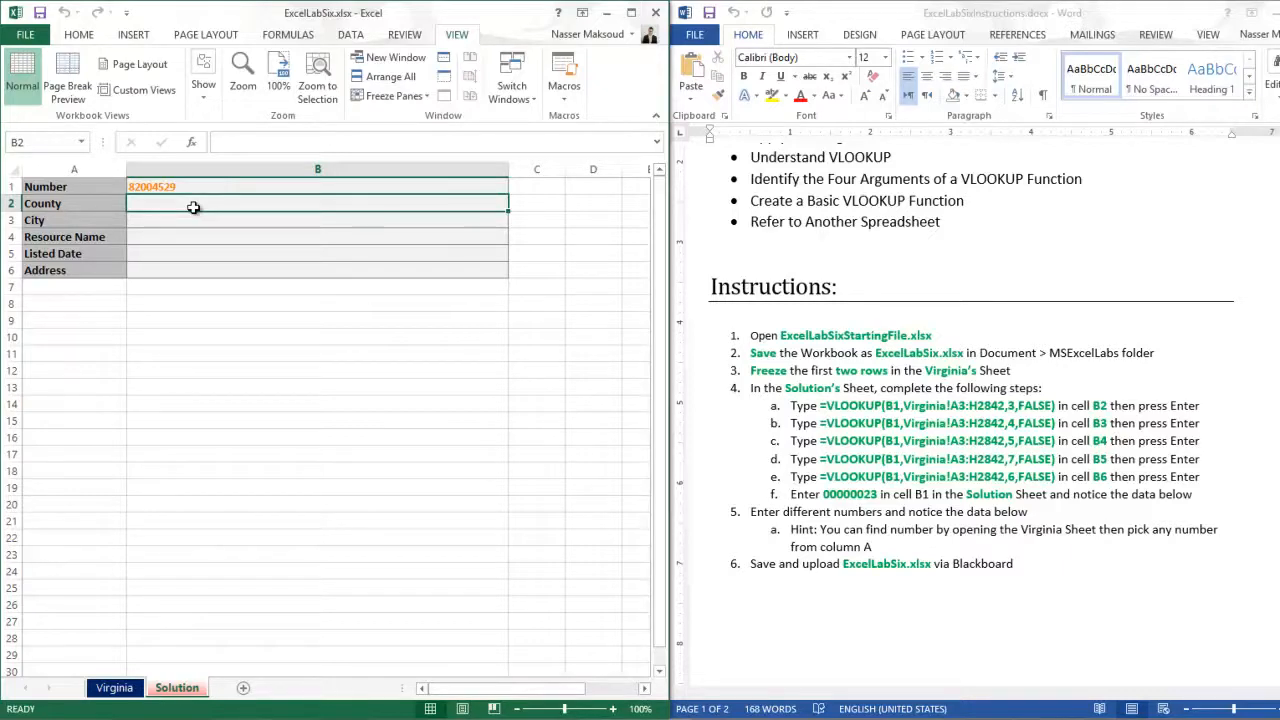
- Examine the Virginia sheet's Number column A and several individual entries around row 1272, and return to the Solution sheet
left_click(120, 689)
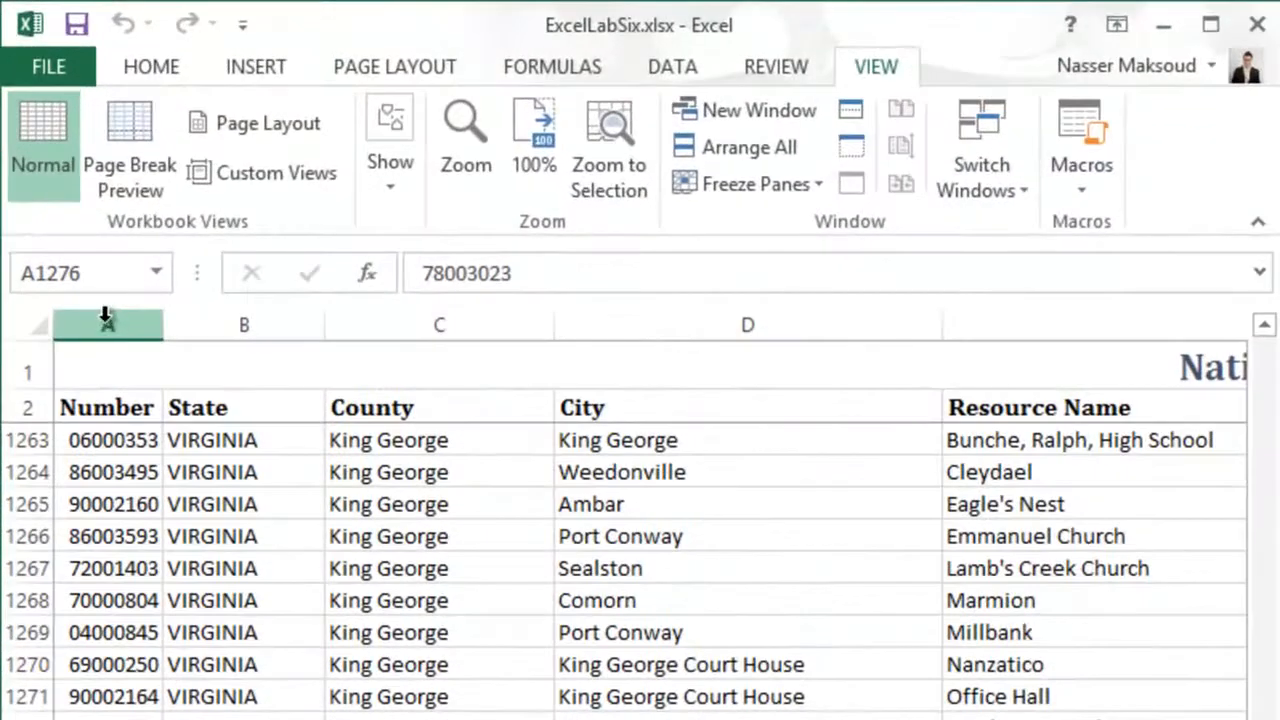
left_click(105, 318)
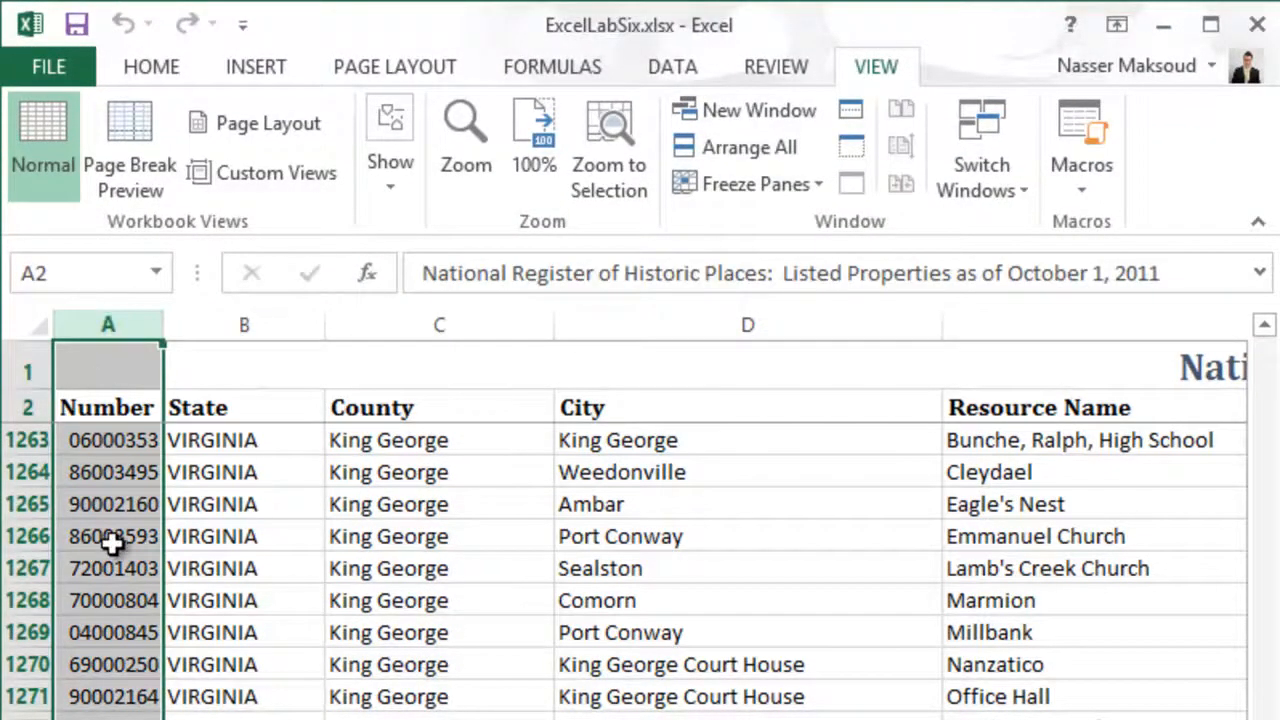
left_click(122, 717)
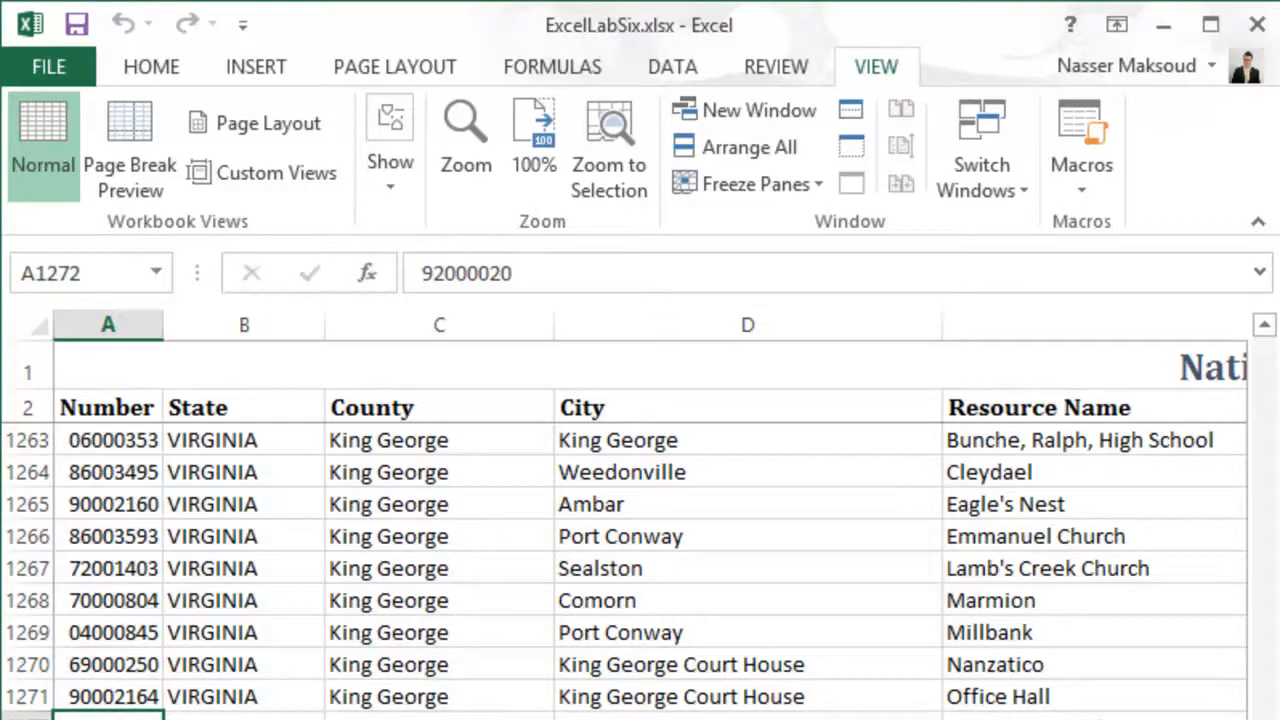
left_click(111, 611)
left_click(108, 719)
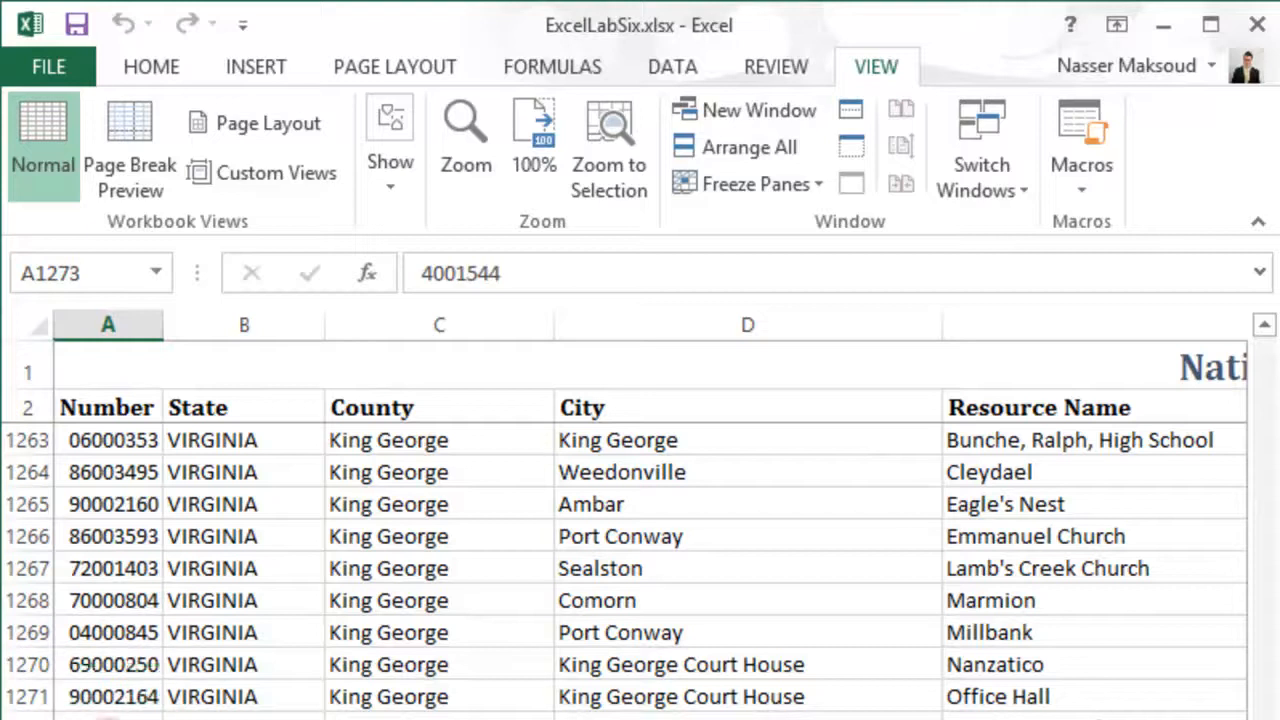
left_click(108, 719)
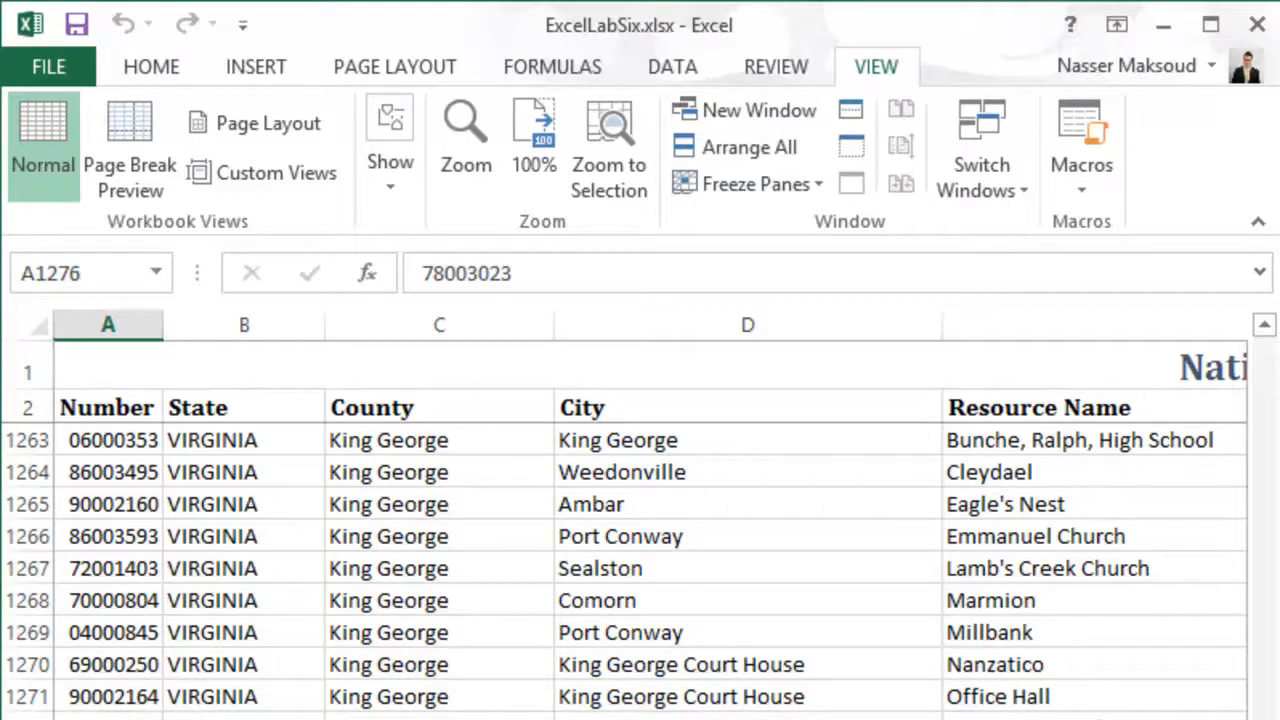
left_click(108, 719)
left_click(108, 719)
left_click(108, 719)
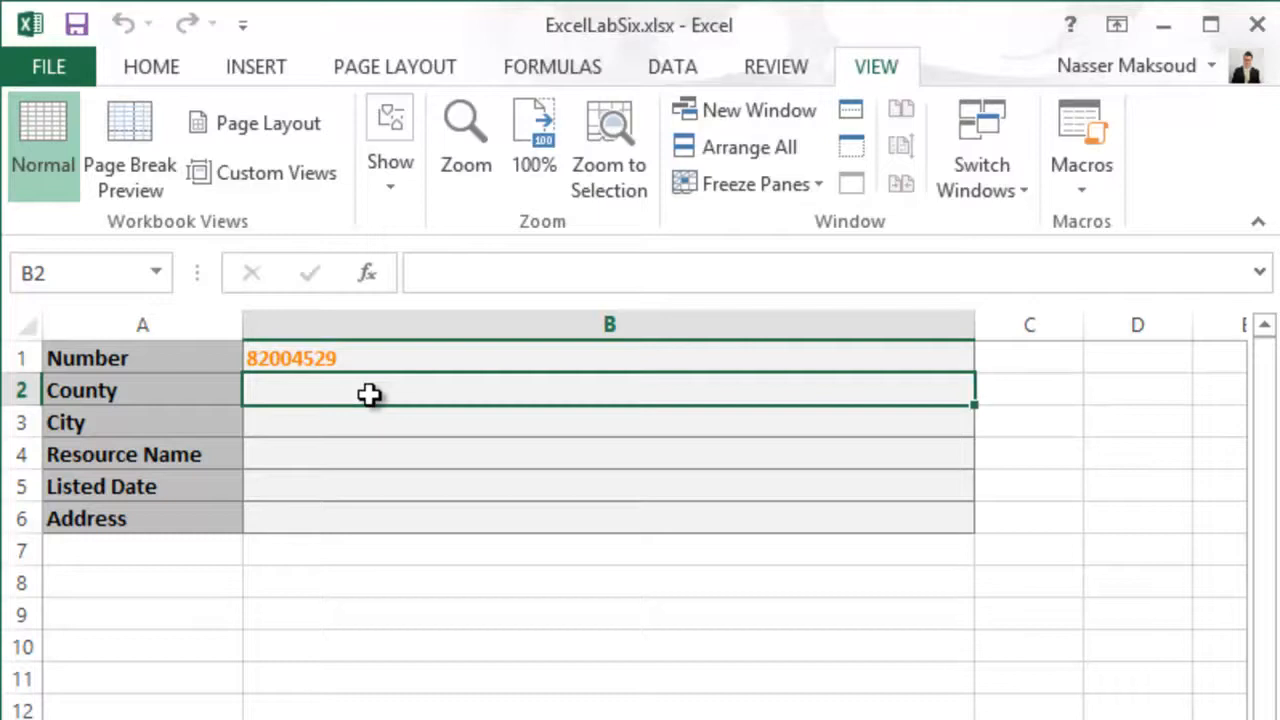
- Start a VLOOKUP formula in County cell B2 with cell B1 as the lookup value
type("=")
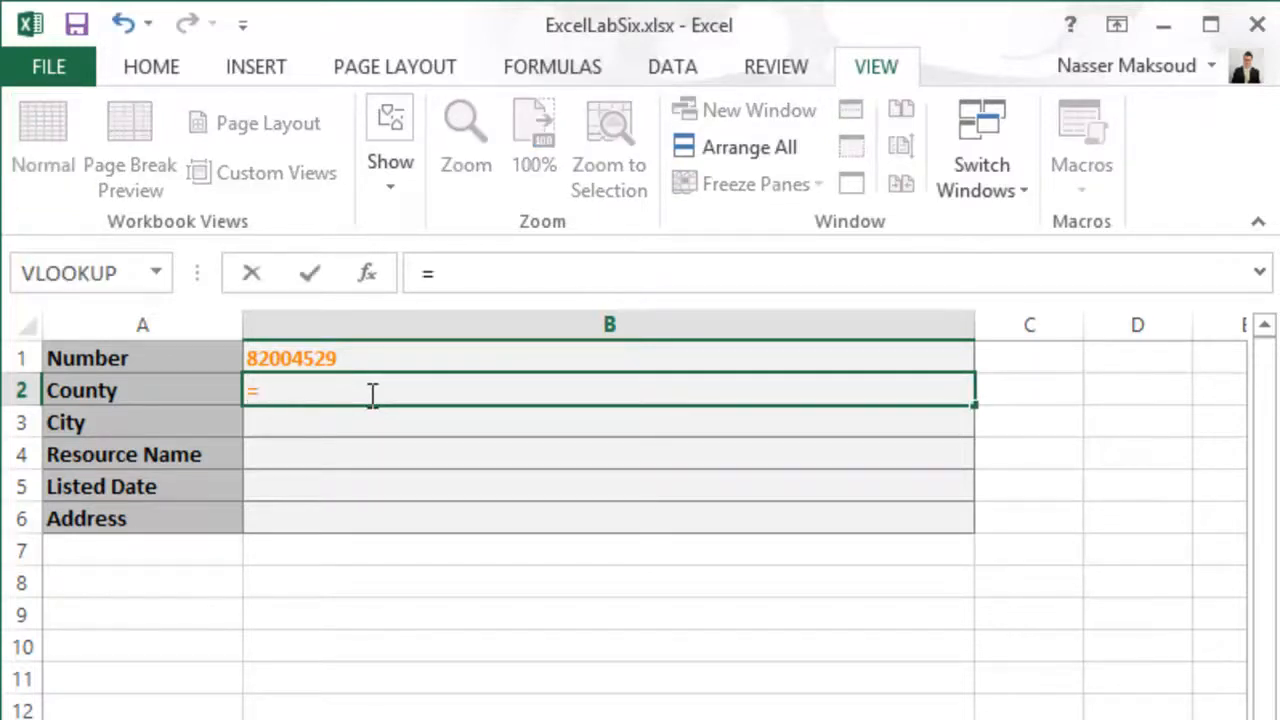
type("vl")
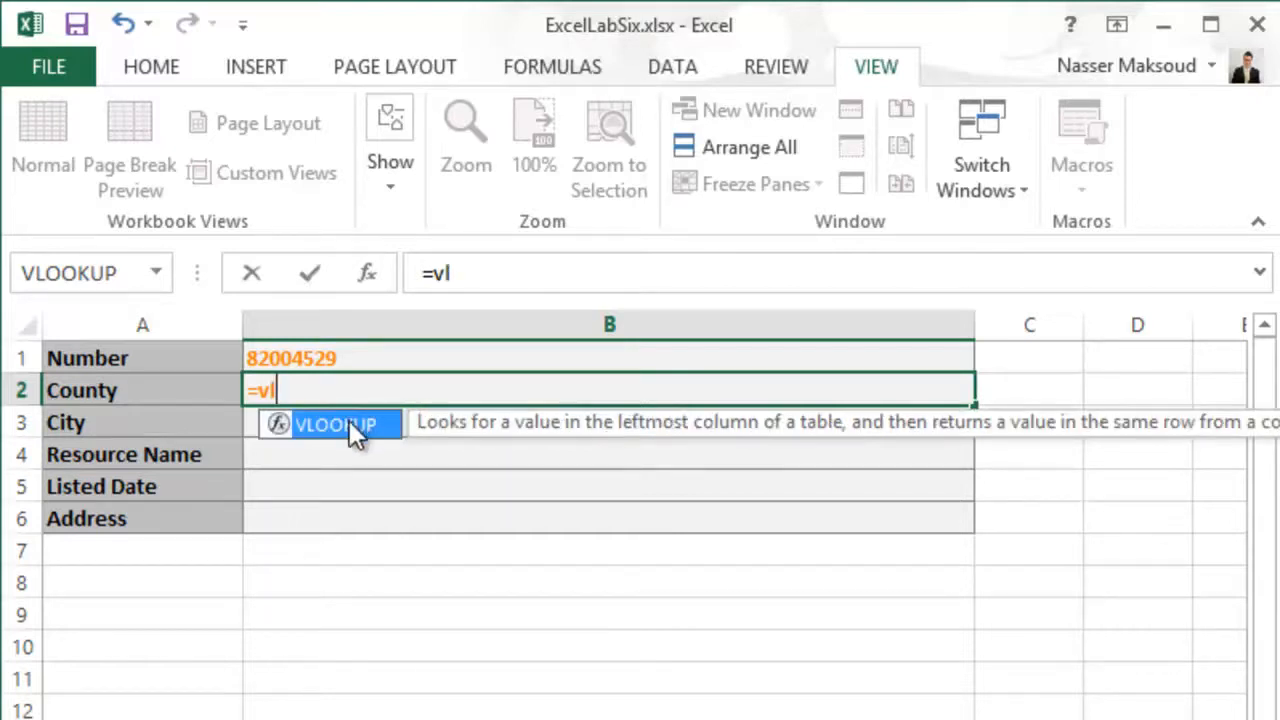
double_click(350, 424)
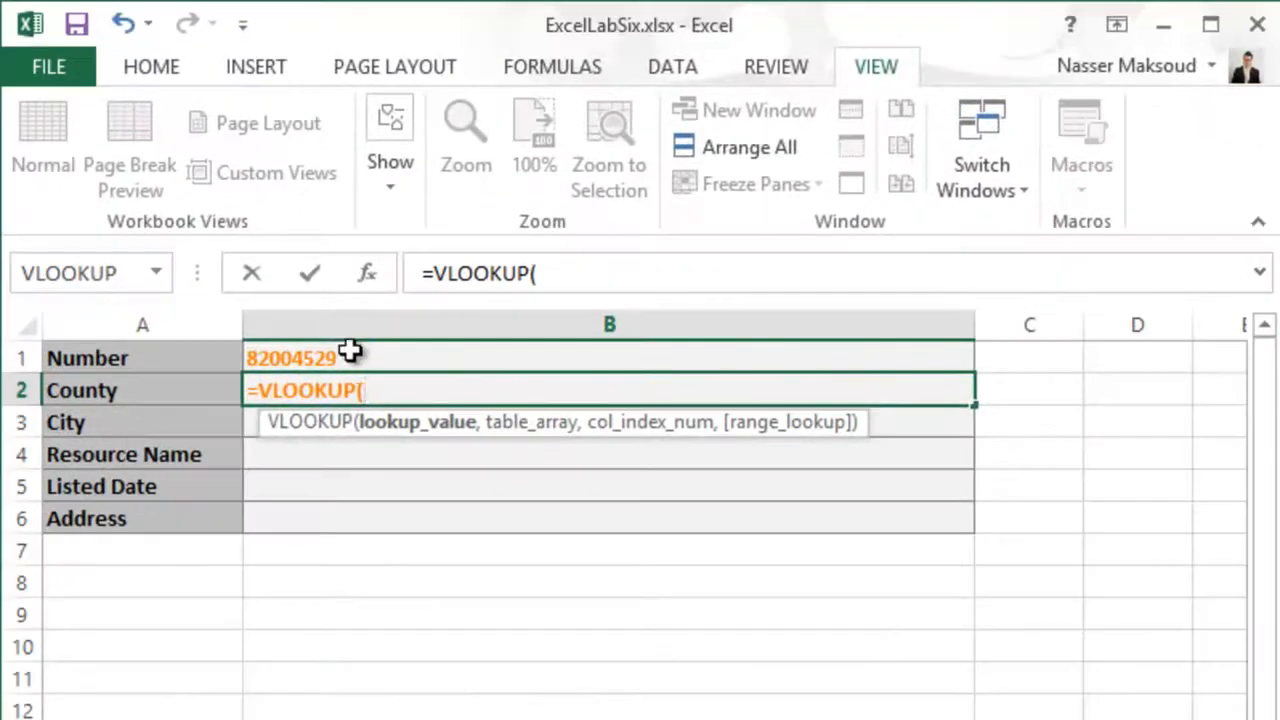
left_click(349, 349)
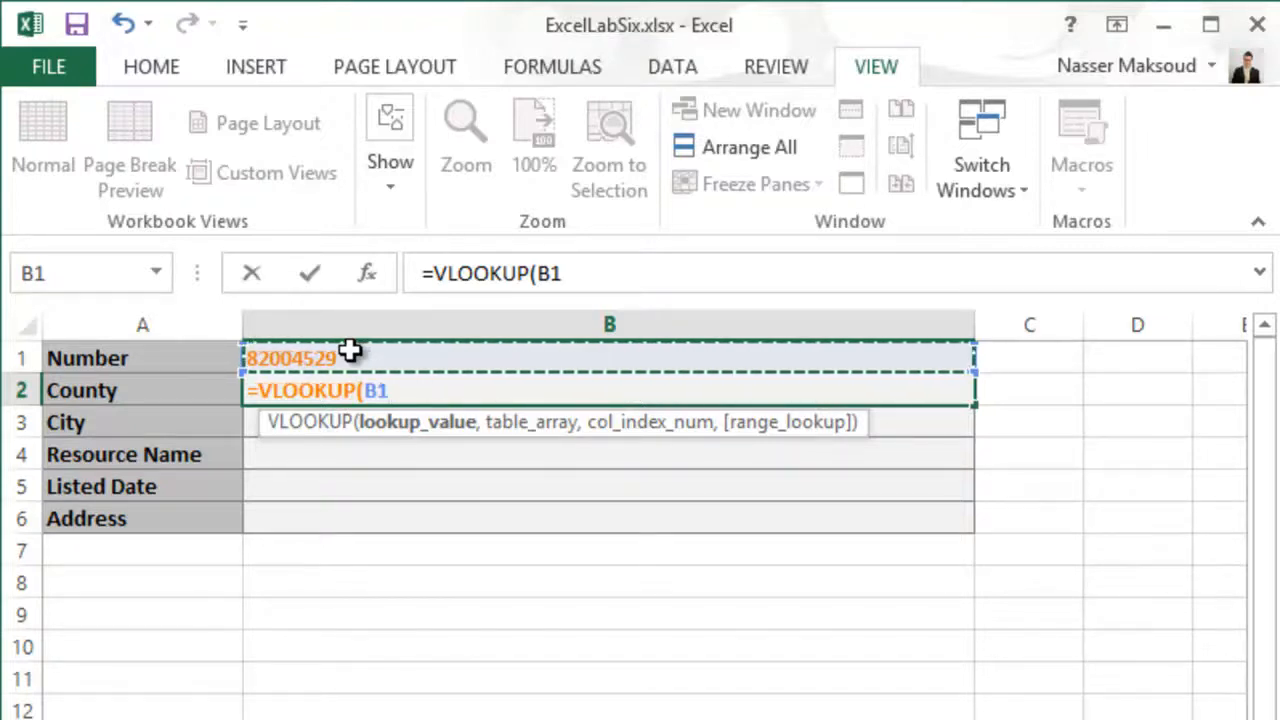
type(",")
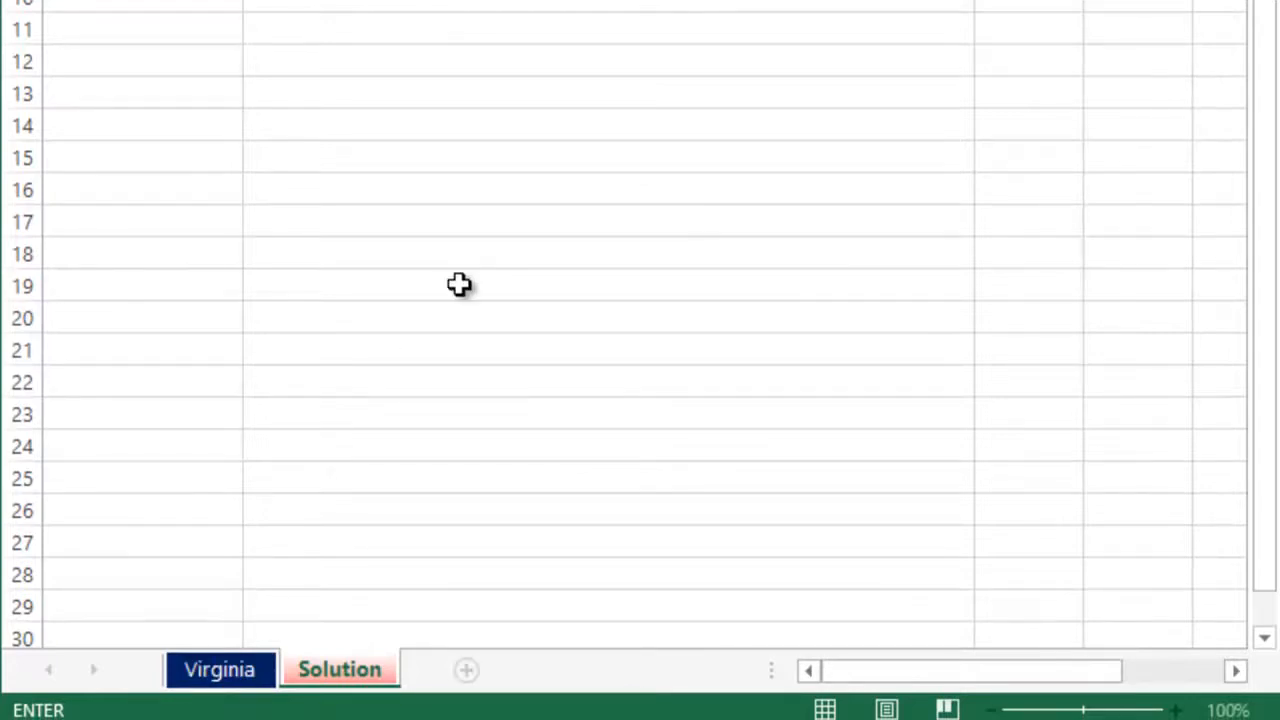
- Set the VLOOKUP's table array to Virginia!A3:H2842
type("Vir")
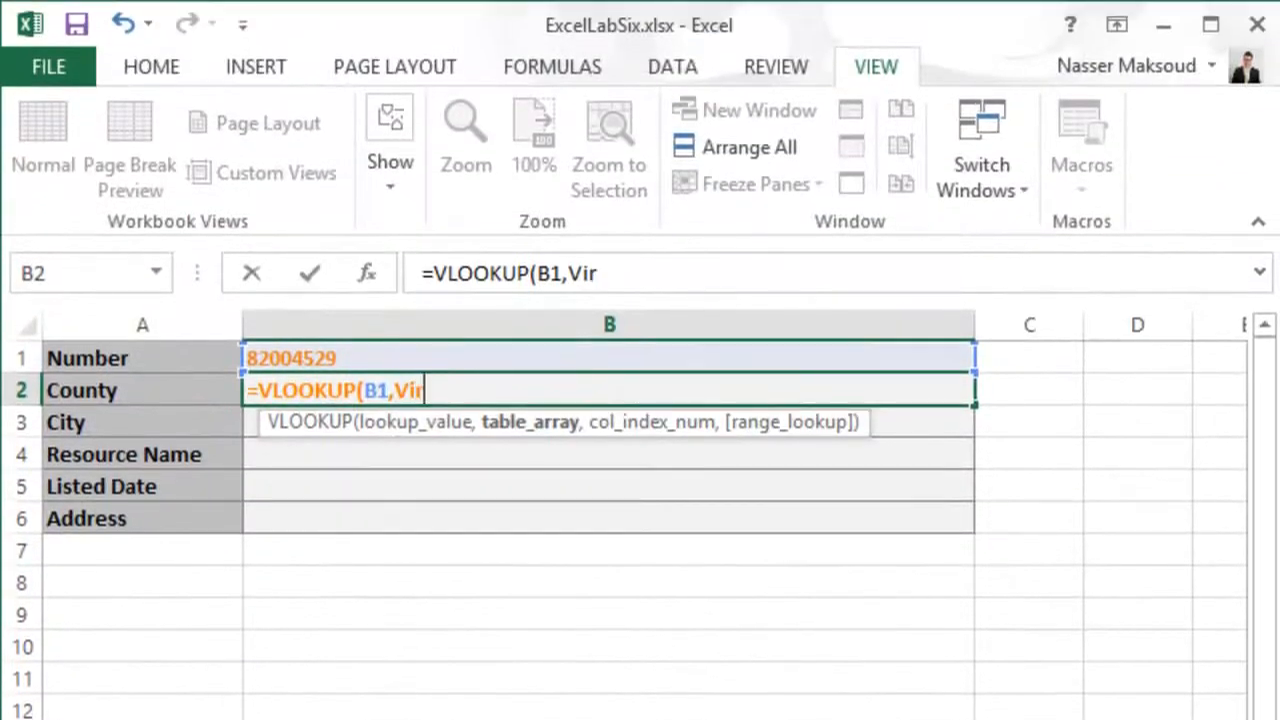
type("ginia")
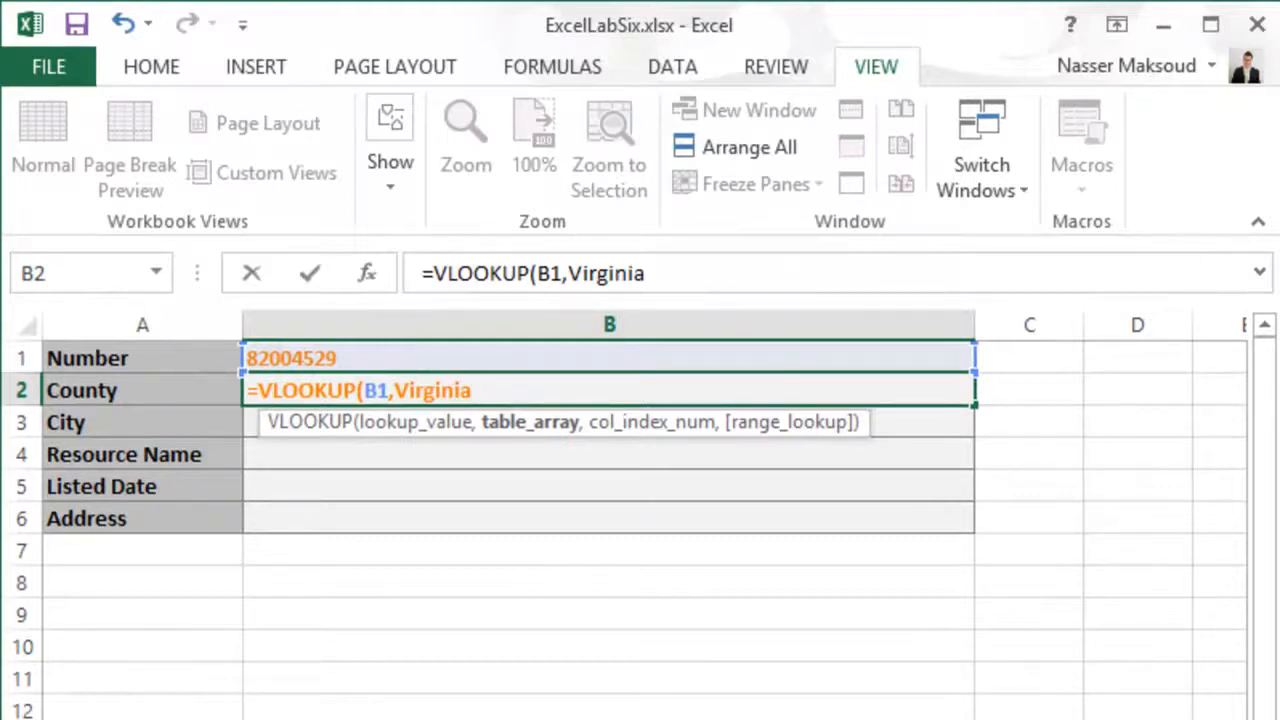
type("!")
type("A3")
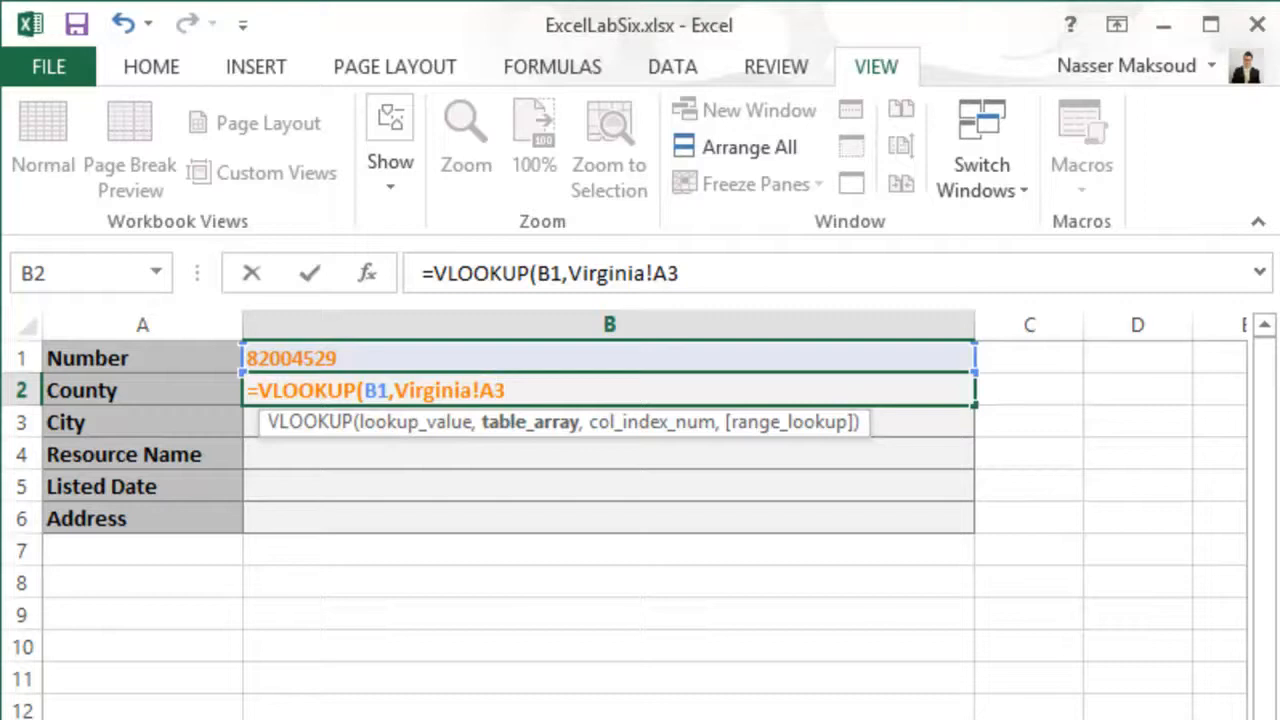
type(":H")
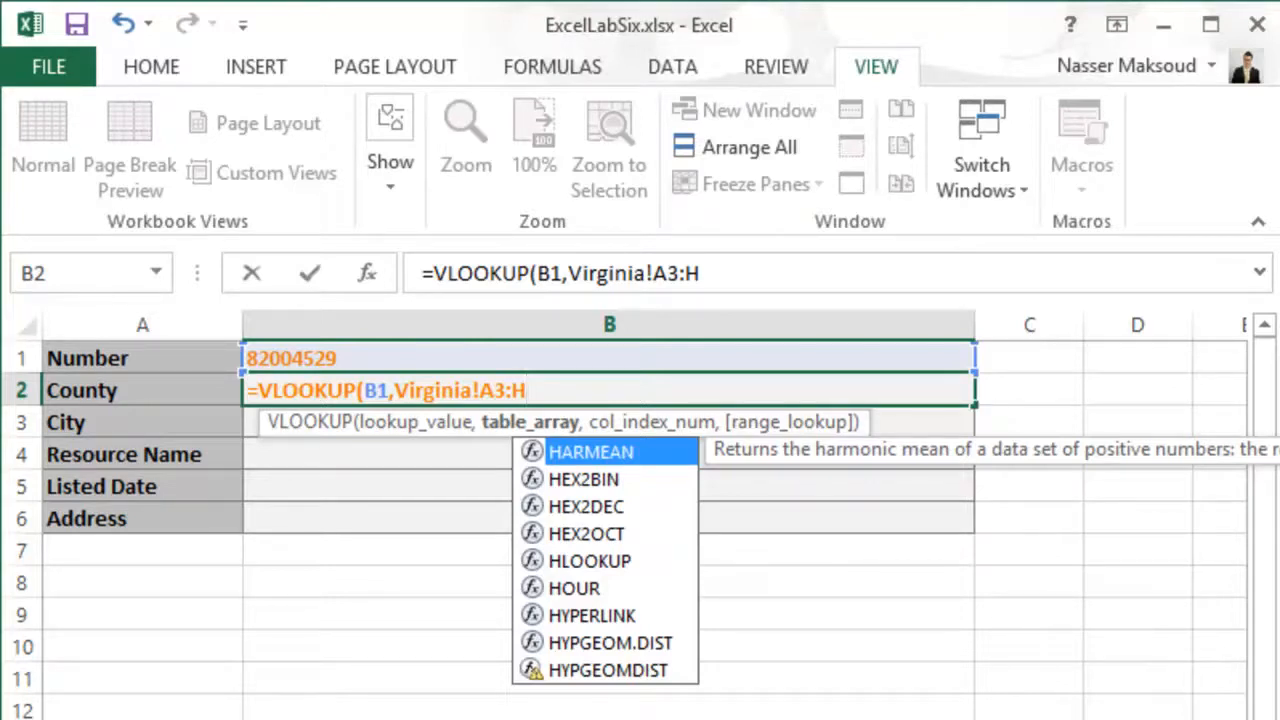
type("284")
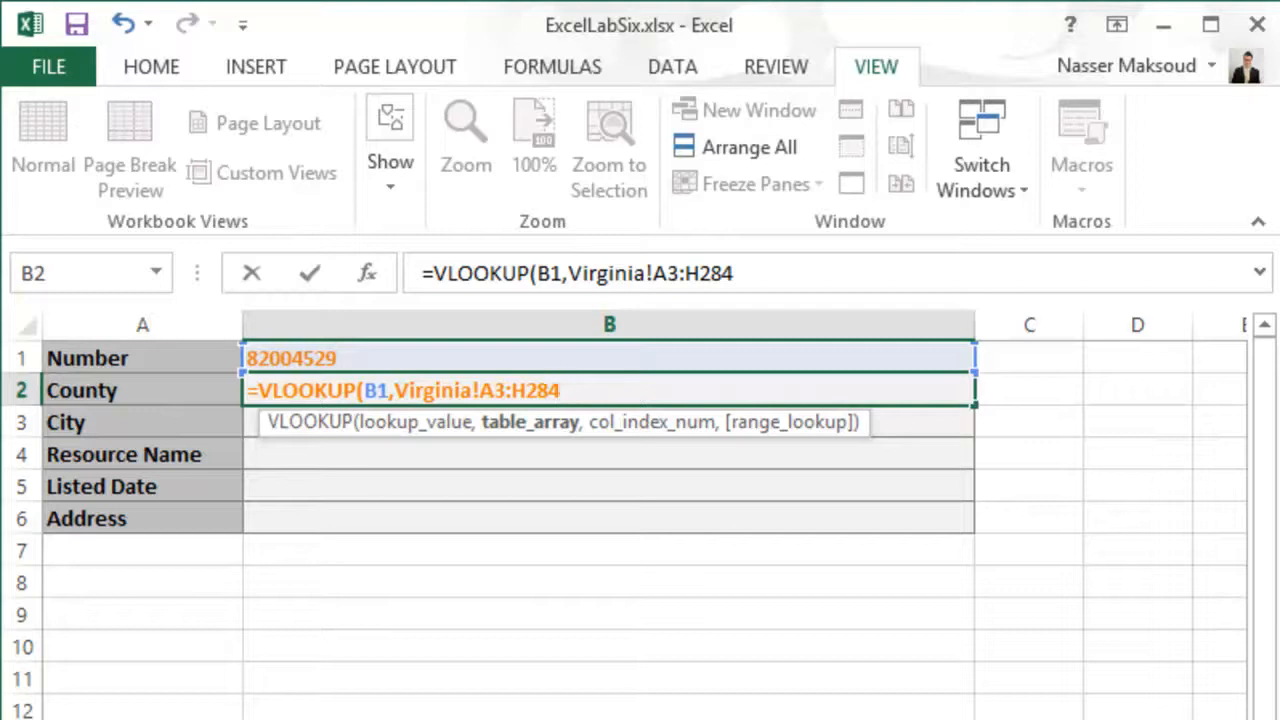
type("2,")
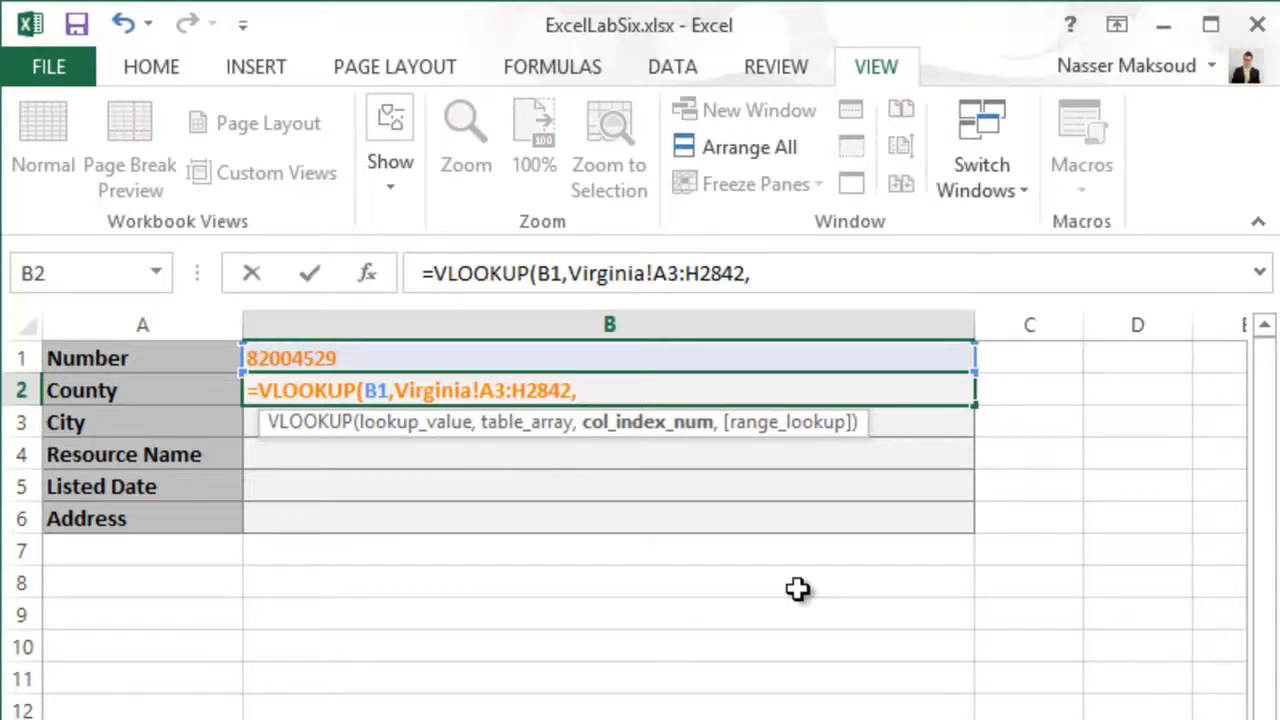
- Complete the County VLOOKUP with column index 3 and range lookup False, and commit the formula in B2
type("3,")
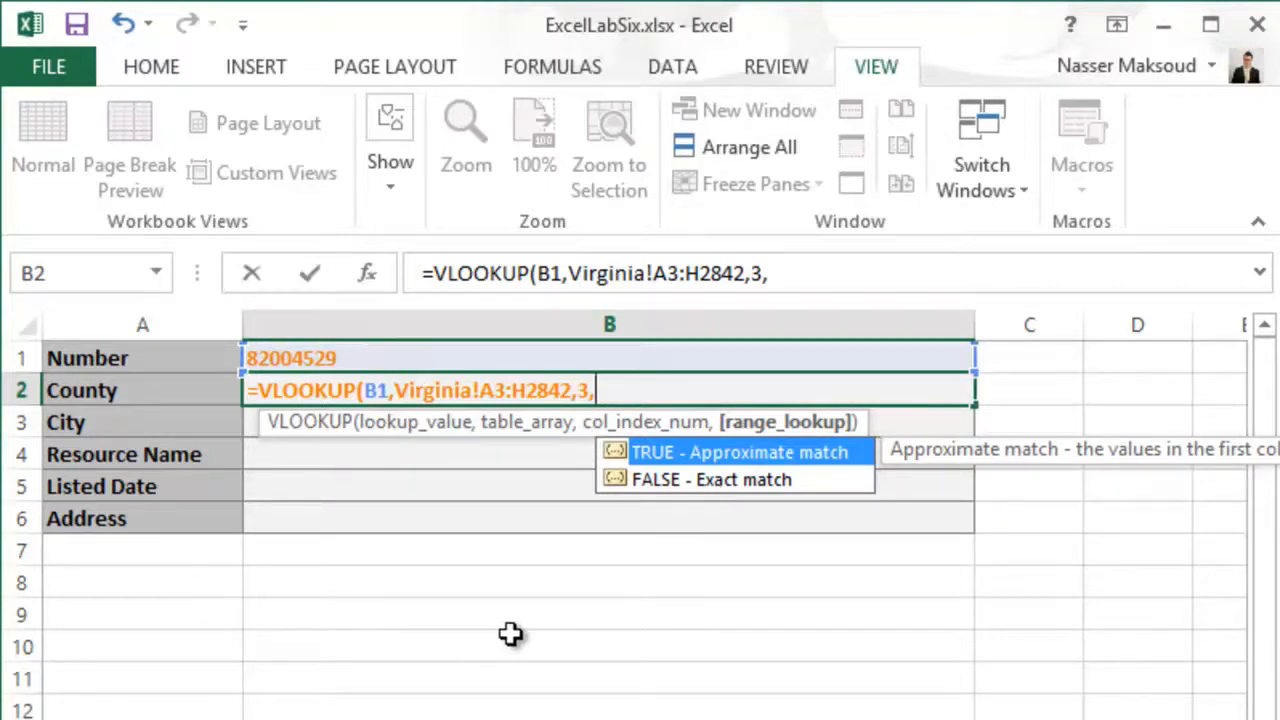
type("False)")
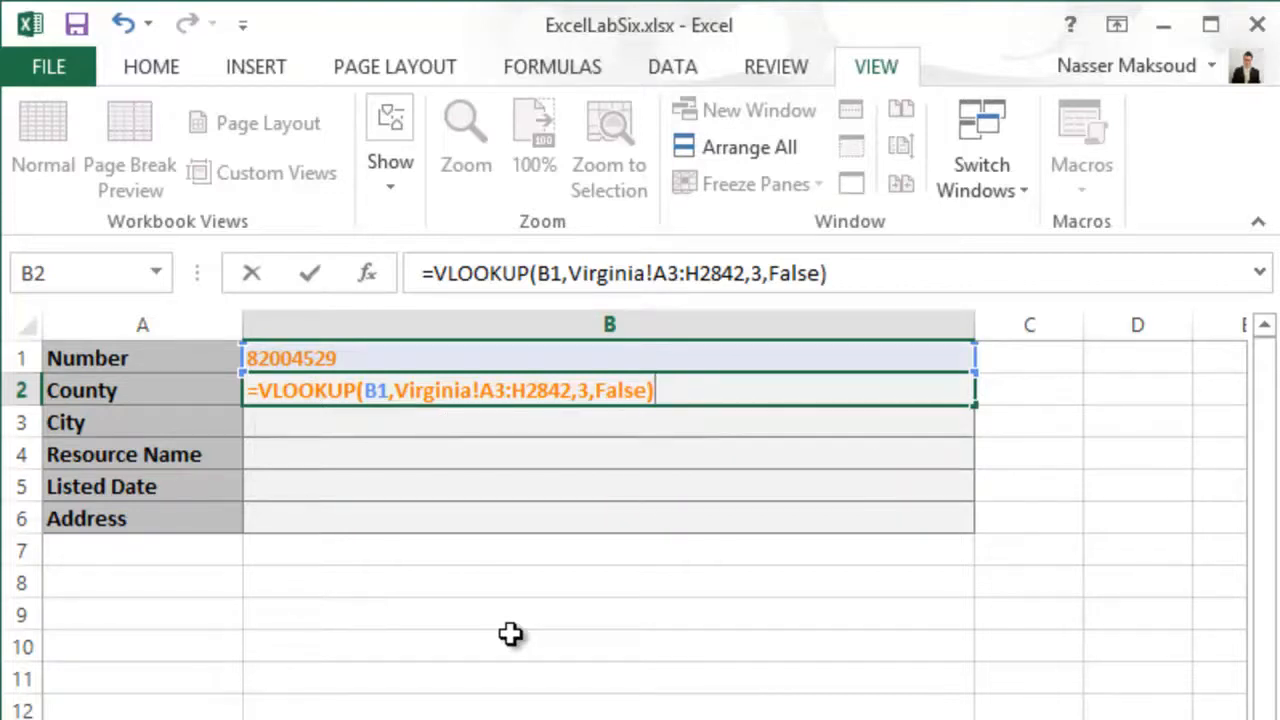
key("Return")
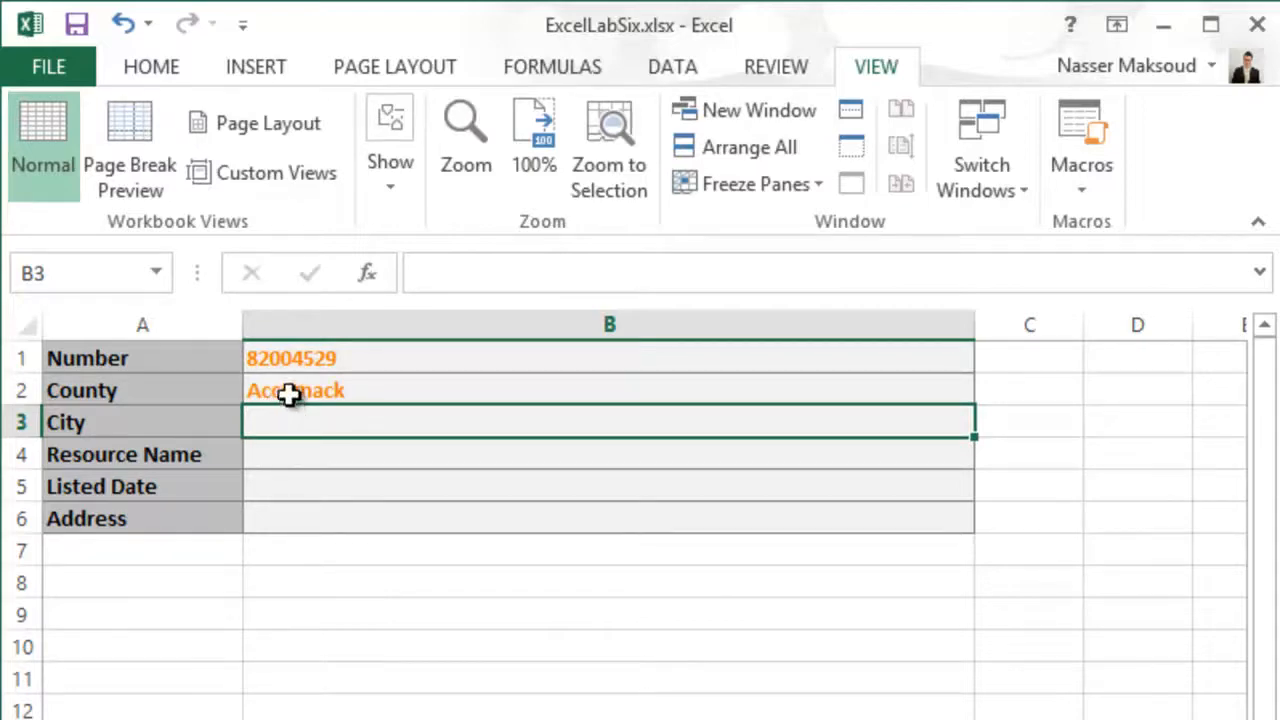
- Review several entries in the Virginia sheet's Number column, including A1266, and select Number cell B1 on the Solution sheet
key("ctrl+Page_Up")
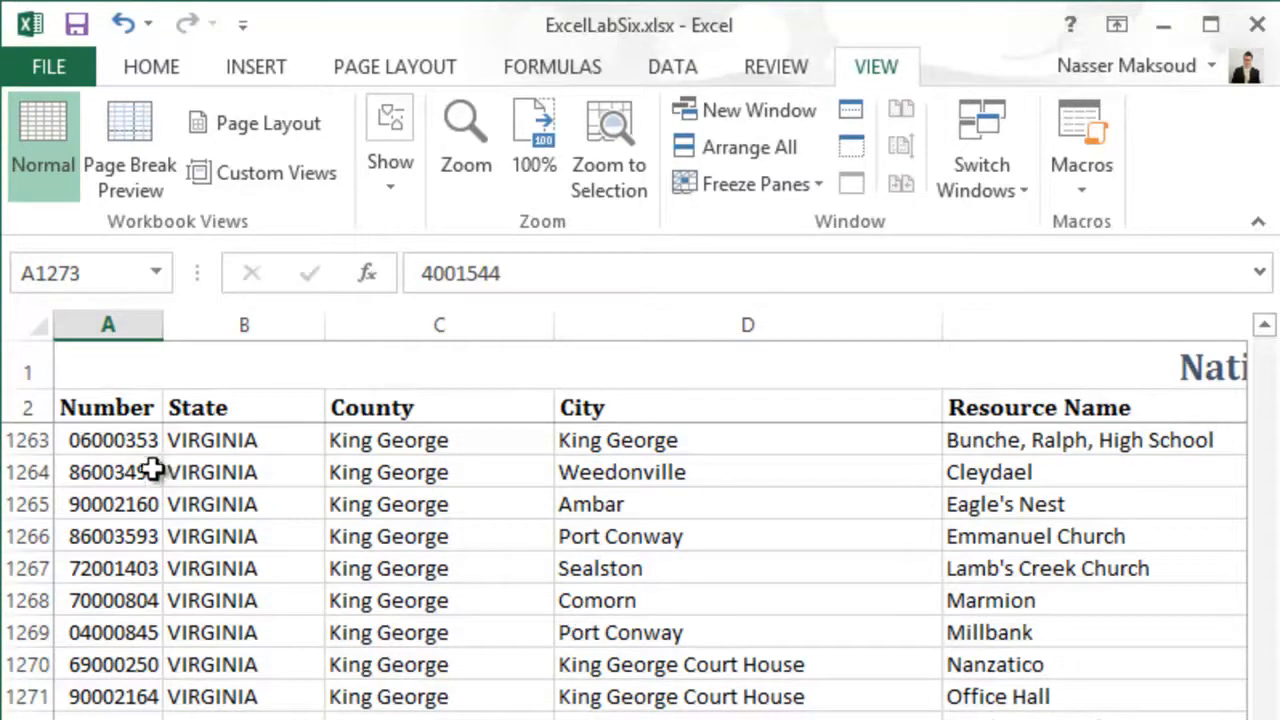
left_click(108, 497)
left_click(113, 484)
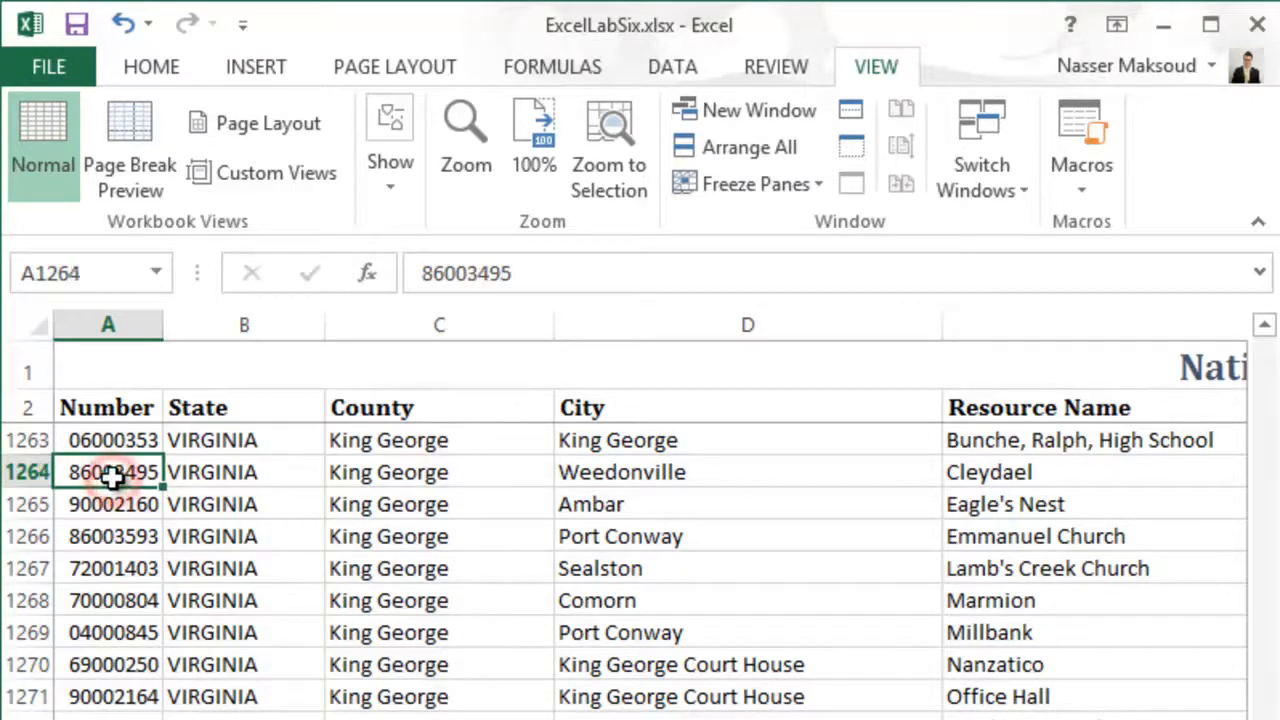
left_click(106, 535)
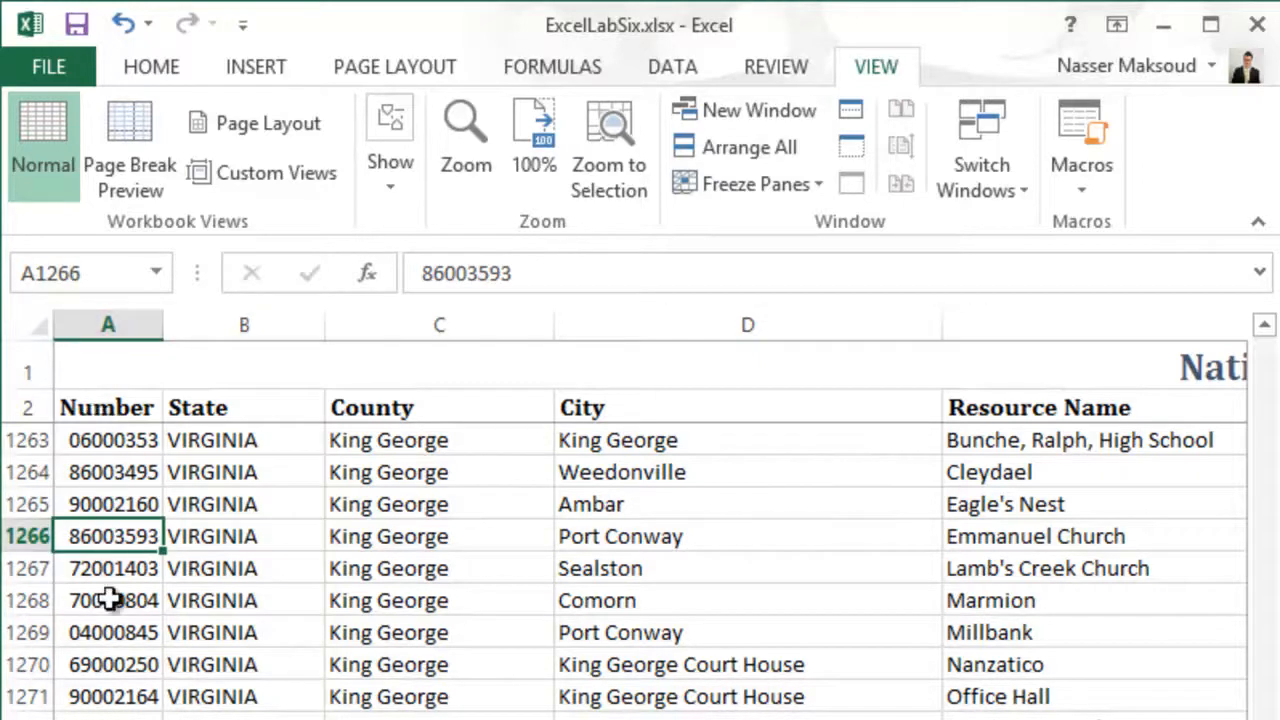
left_click(115, 697)
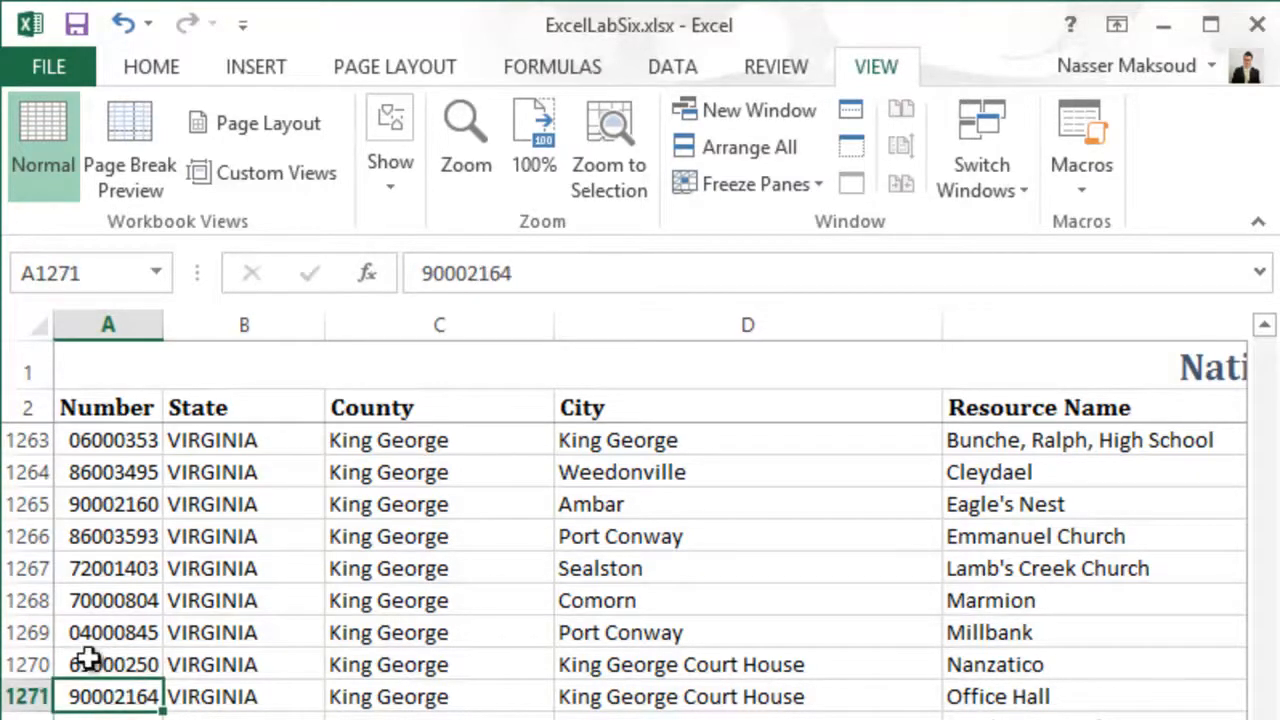
left_click(86, 545)
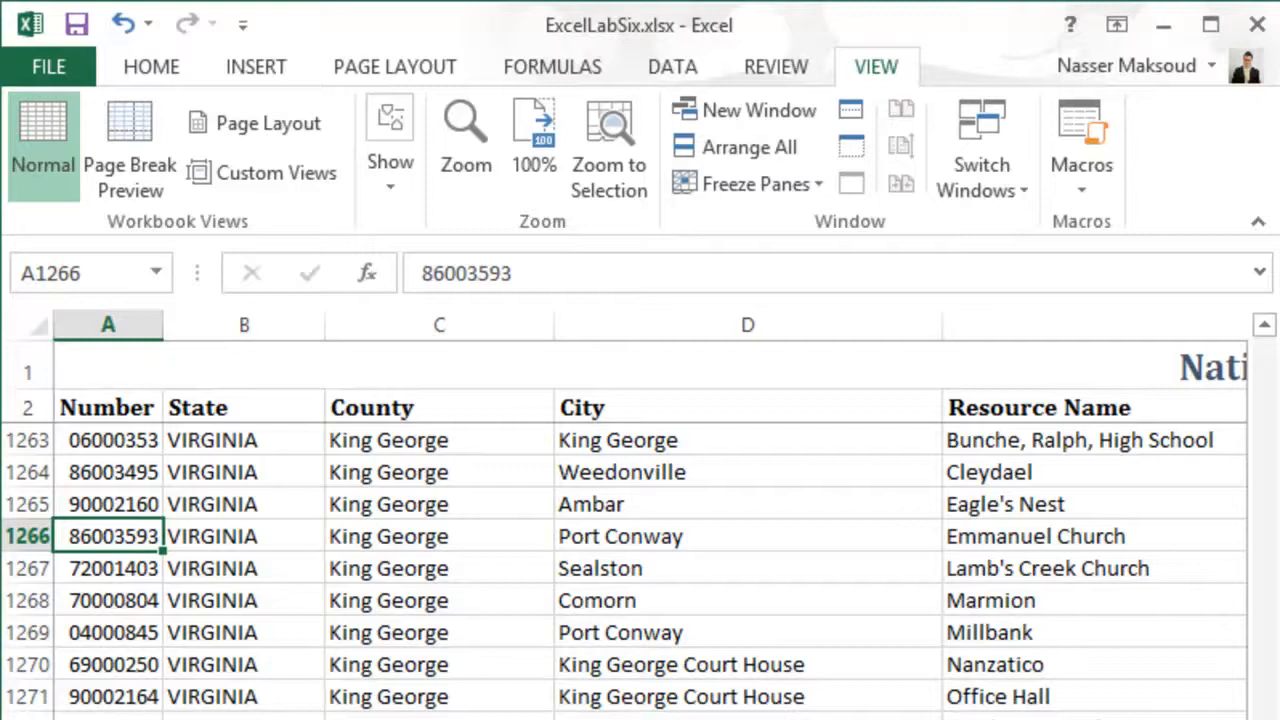
left_click(312, 719)
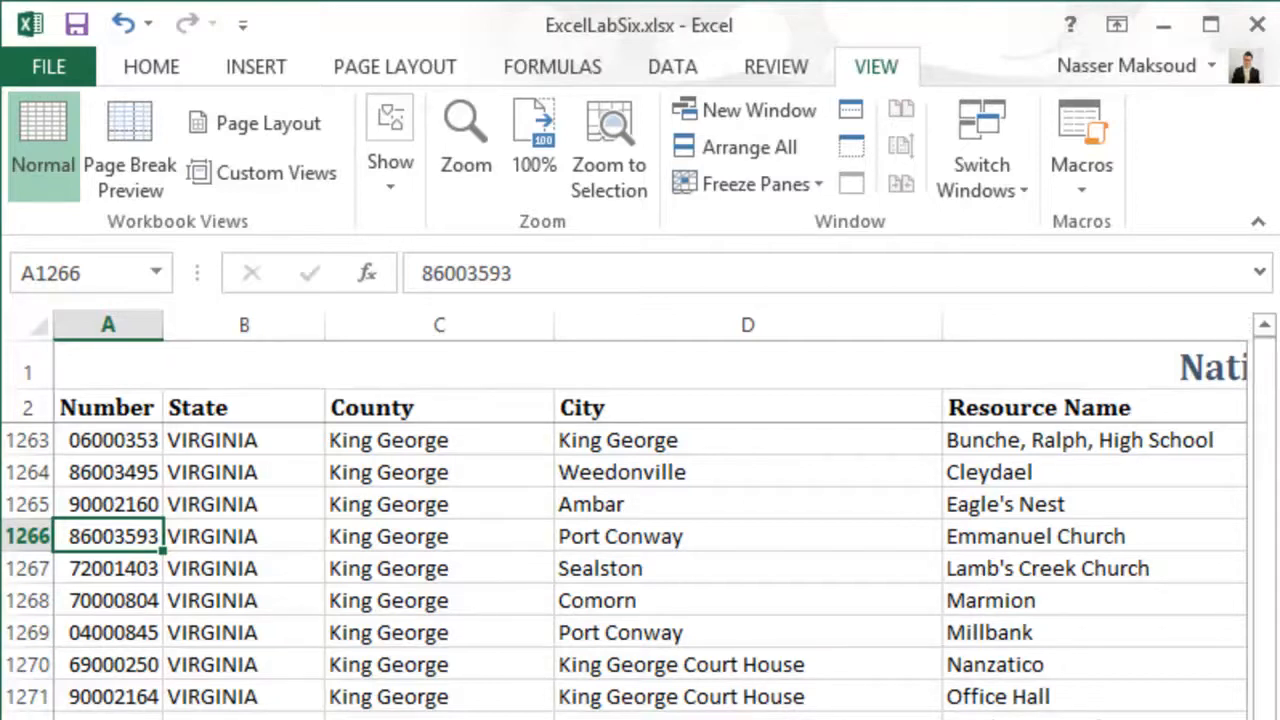
left_click(316, 364)
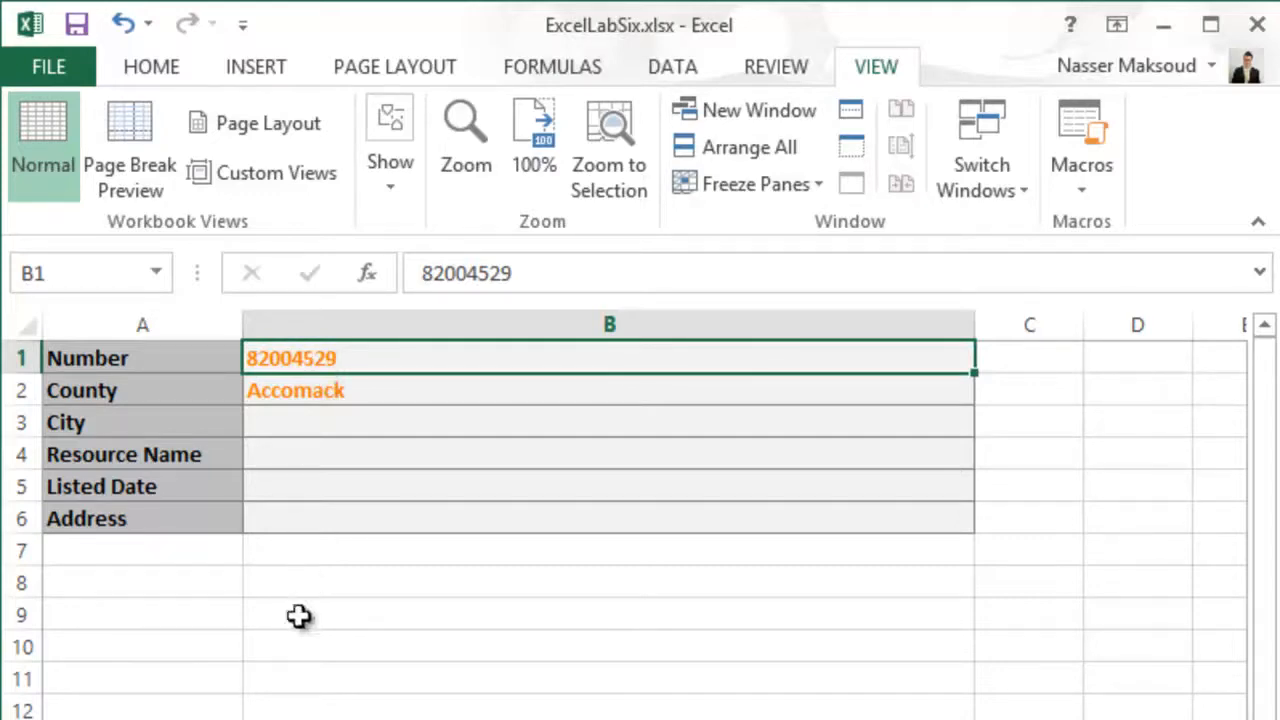
- Examine the extent of the Virginia sheet's data table, from the first Number entry in A3 to the last cell, H2842
left_click(200, 719)
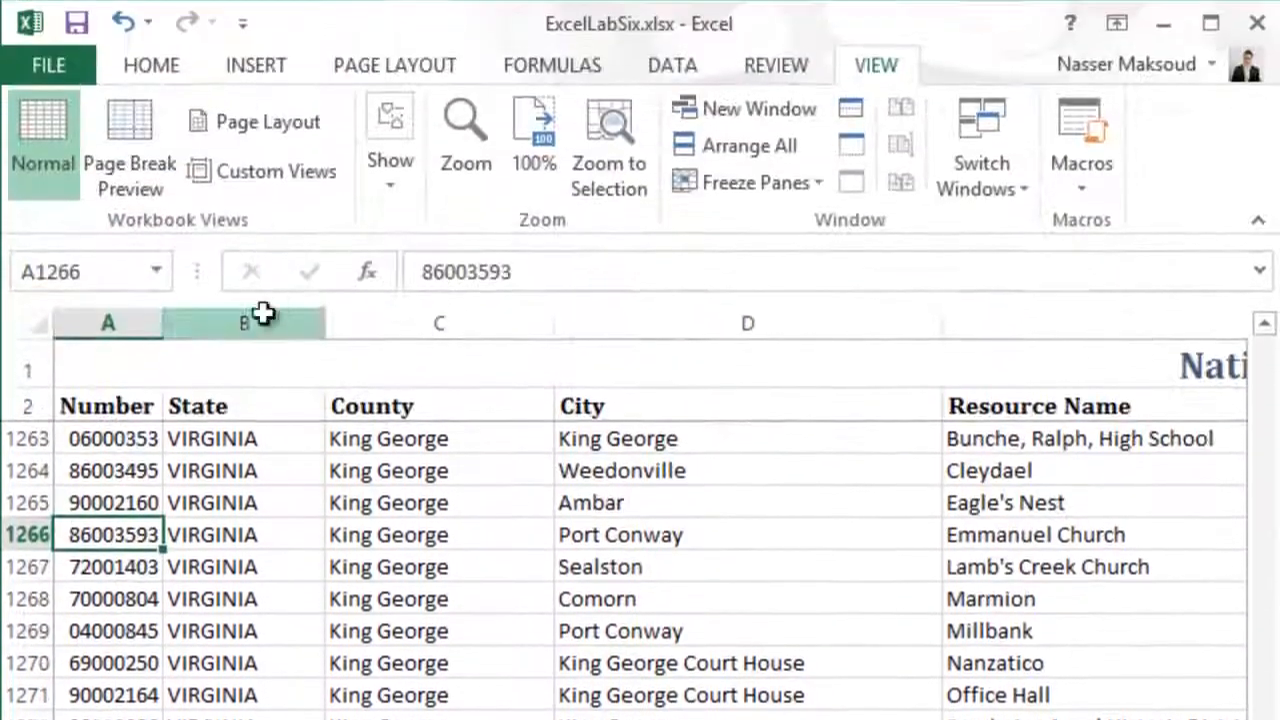
left_click(100, 438)
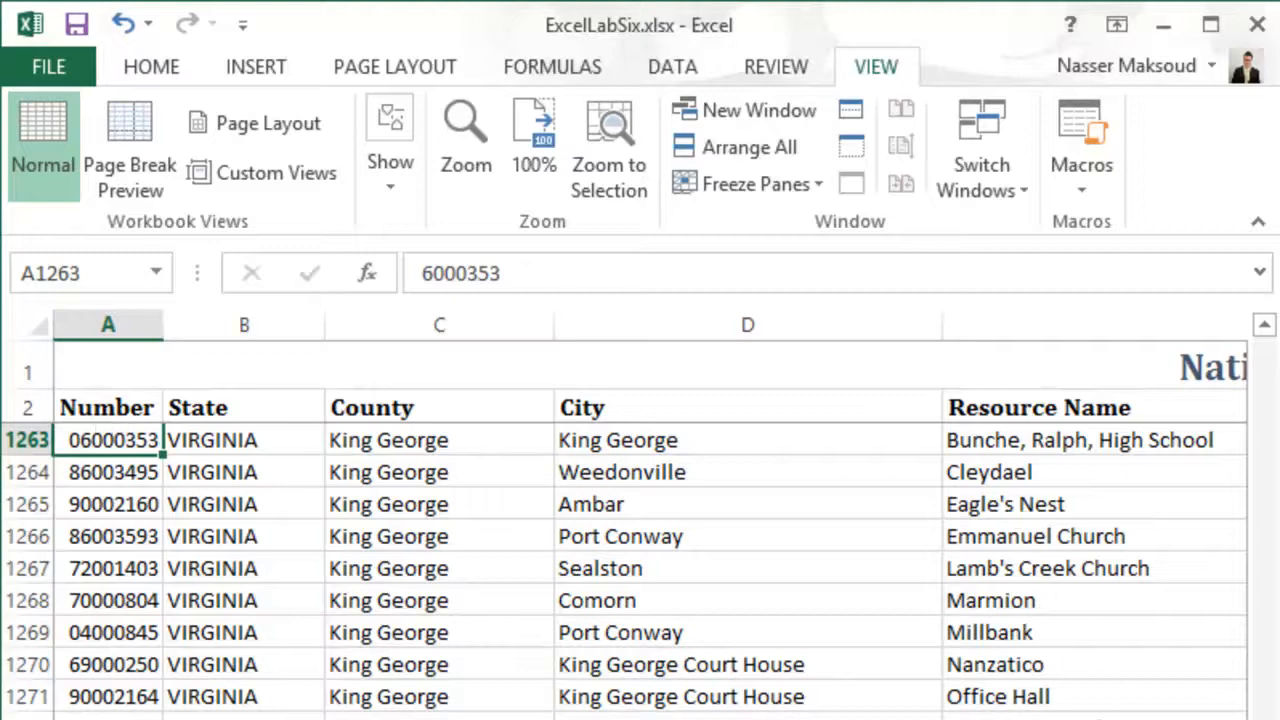
left_click_drag(1264, 719, 1221, 335)
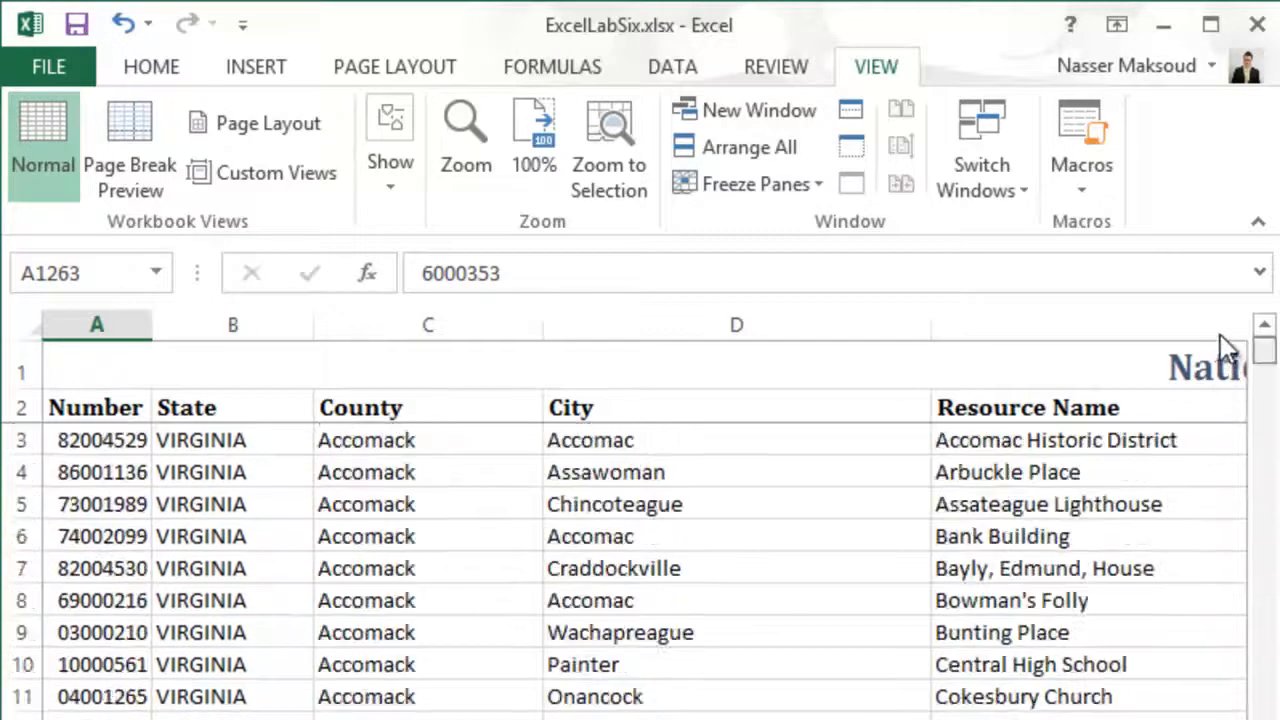
left_click(104, 440)
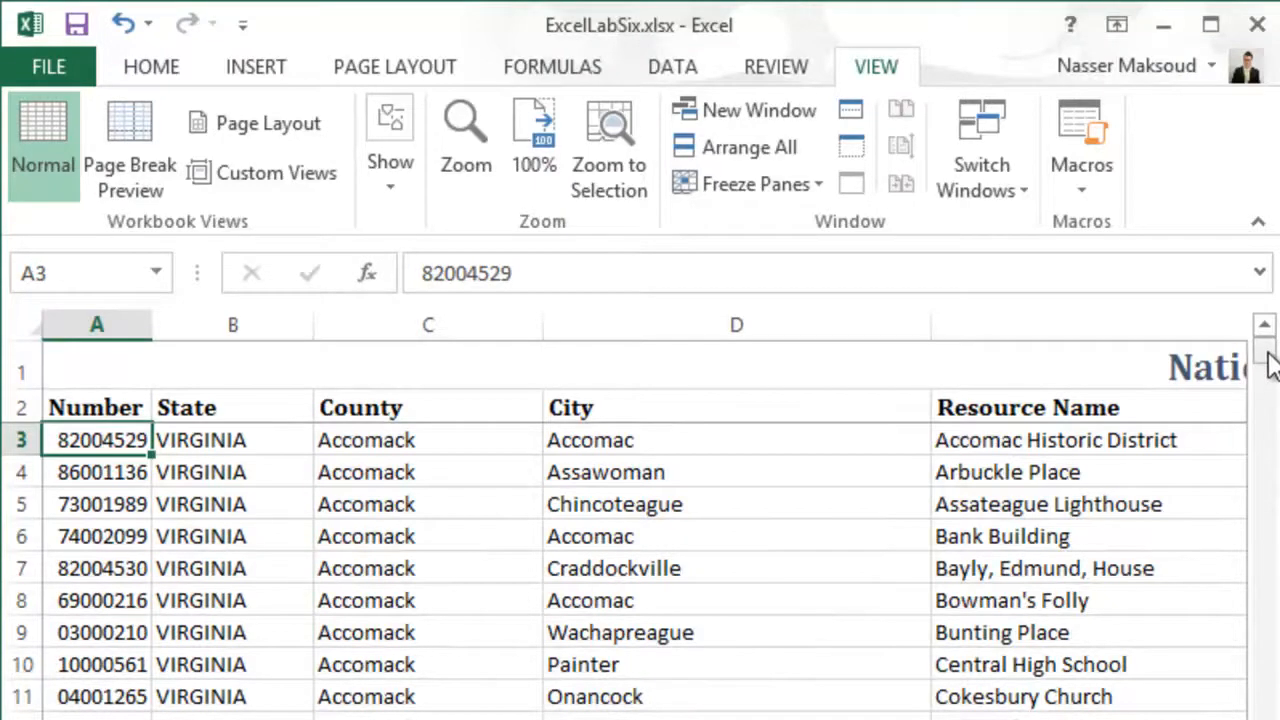
left_click_drag(1264, 352, 1264, 716)
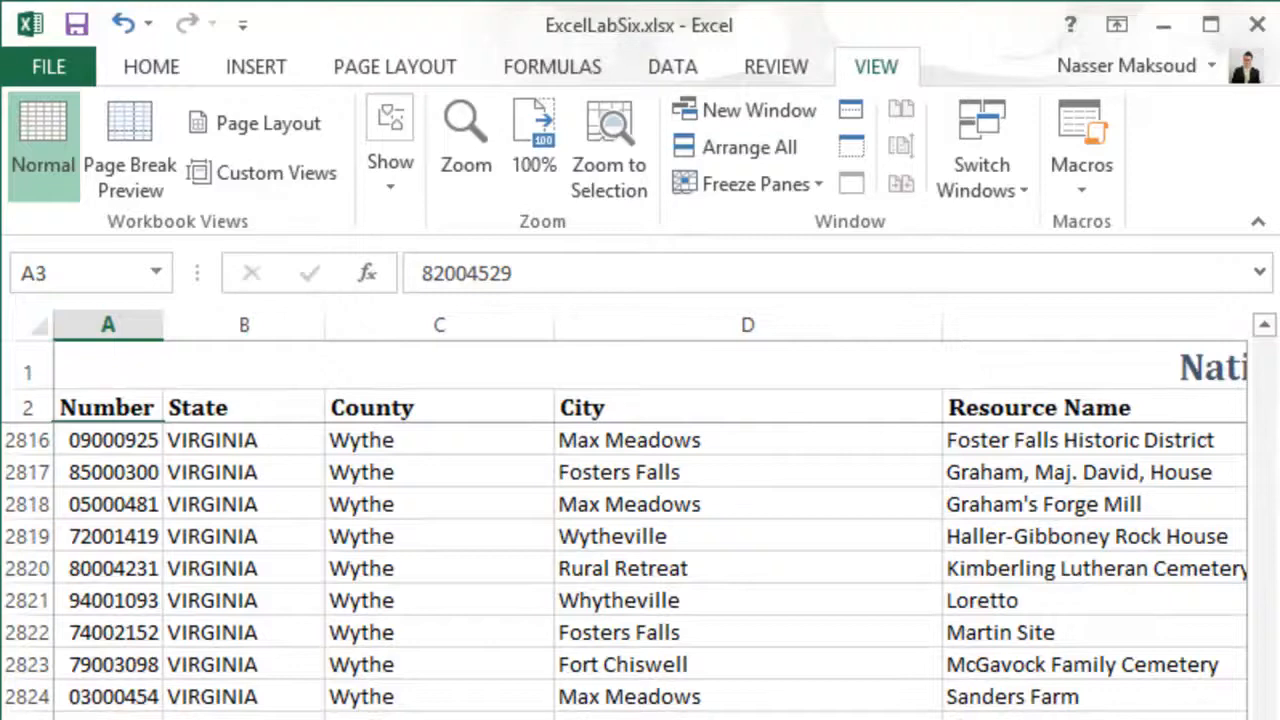
scroll(650, 530, "right", 7)
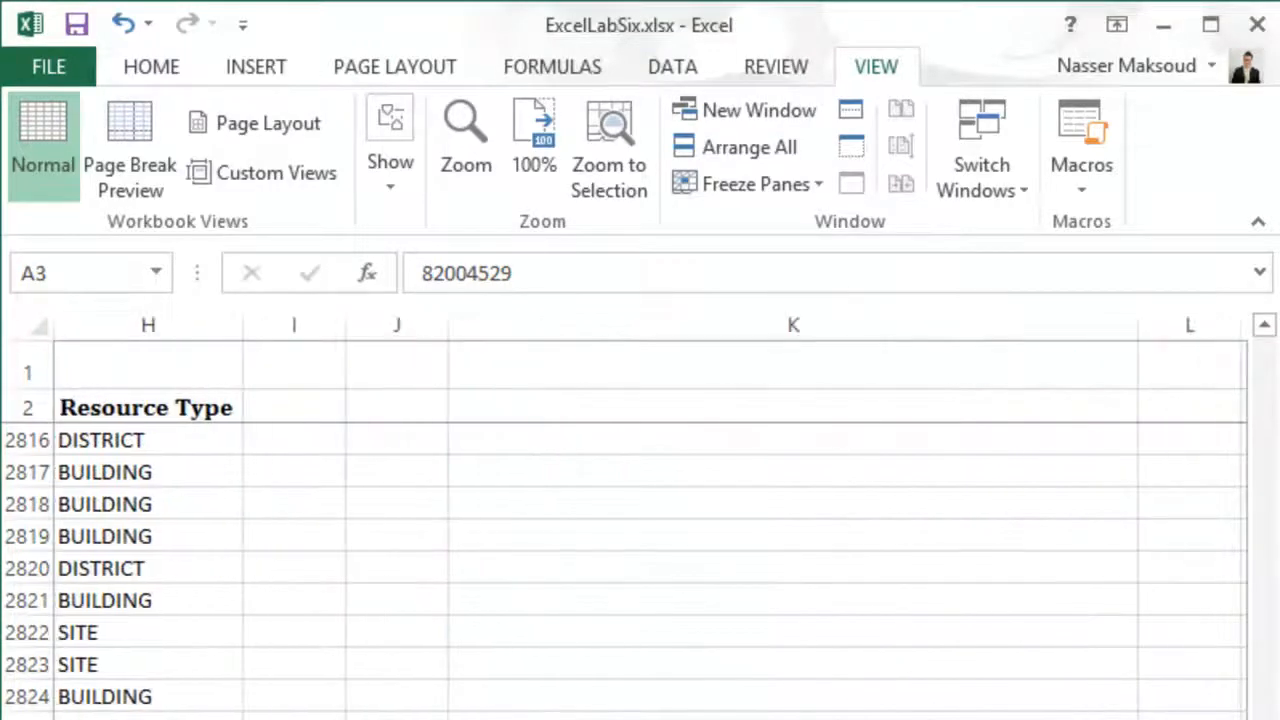
key("ctrl+End")
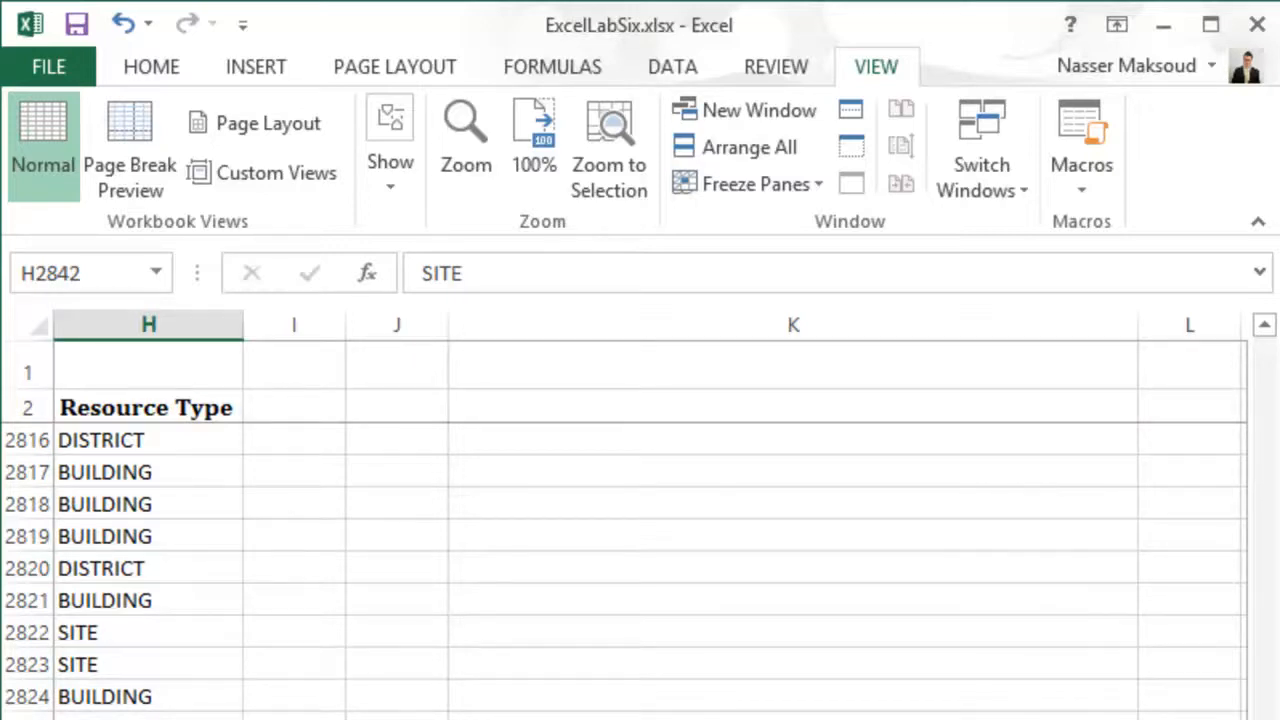
- Count the Virginia sheet's columns from Number through State to determine the County column's index
scroll(650, 530, "left", 7)
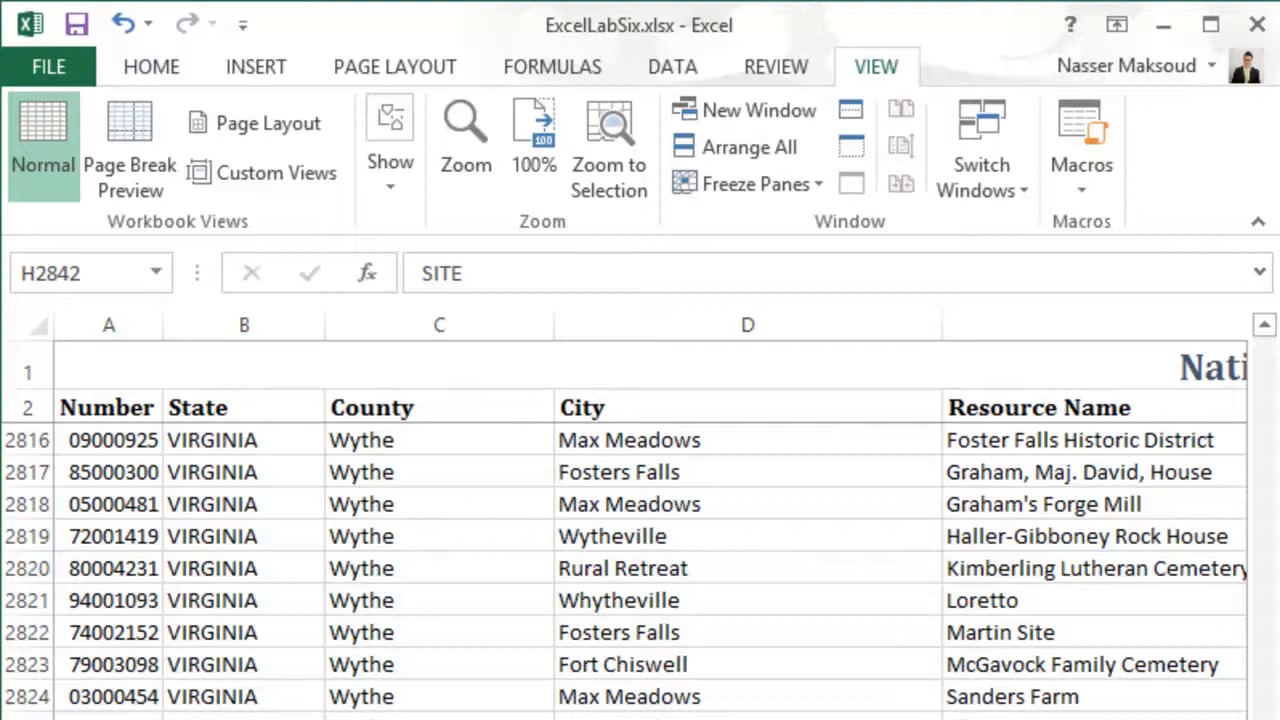
left_click(400, 408)
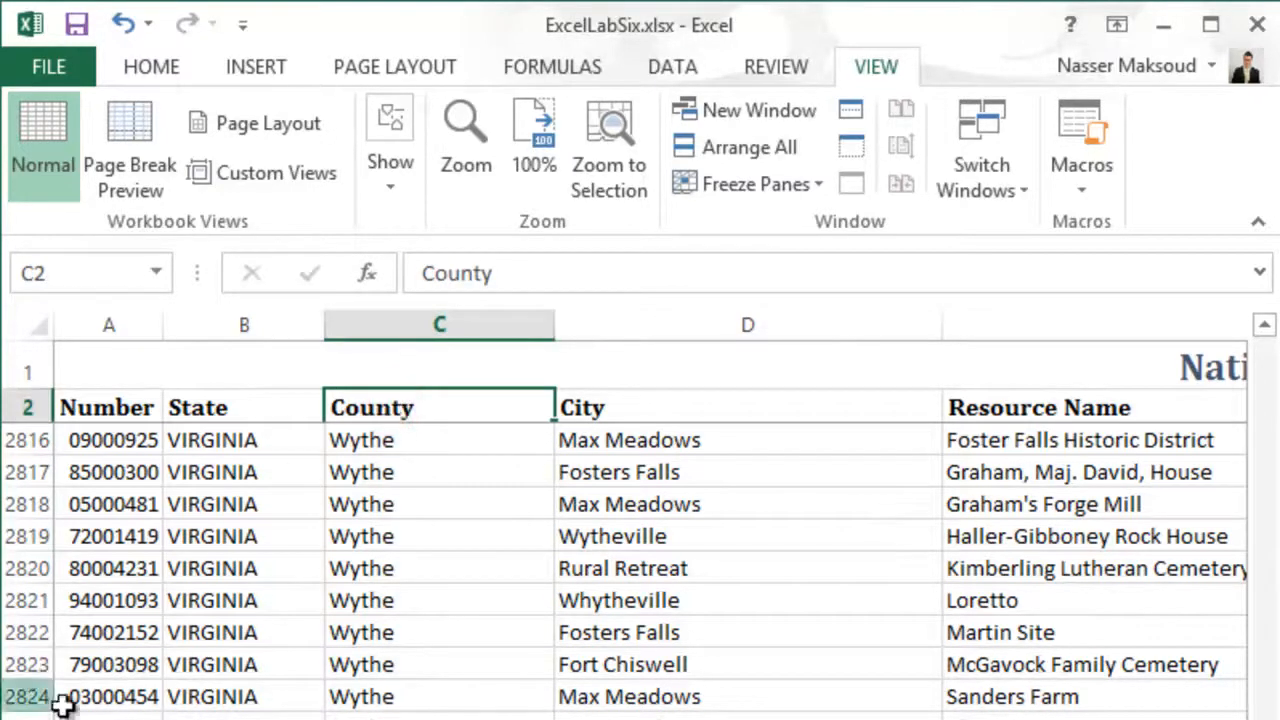
left_click(114, 696)
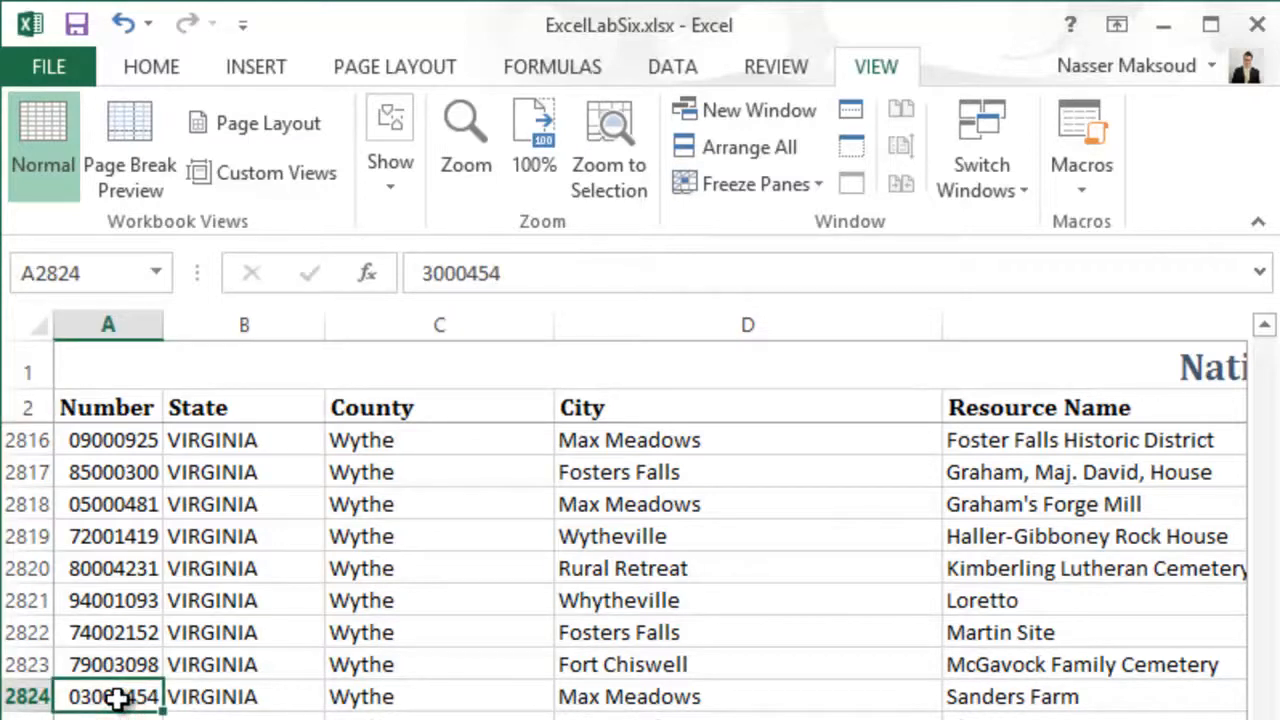
left_click(371, 405)
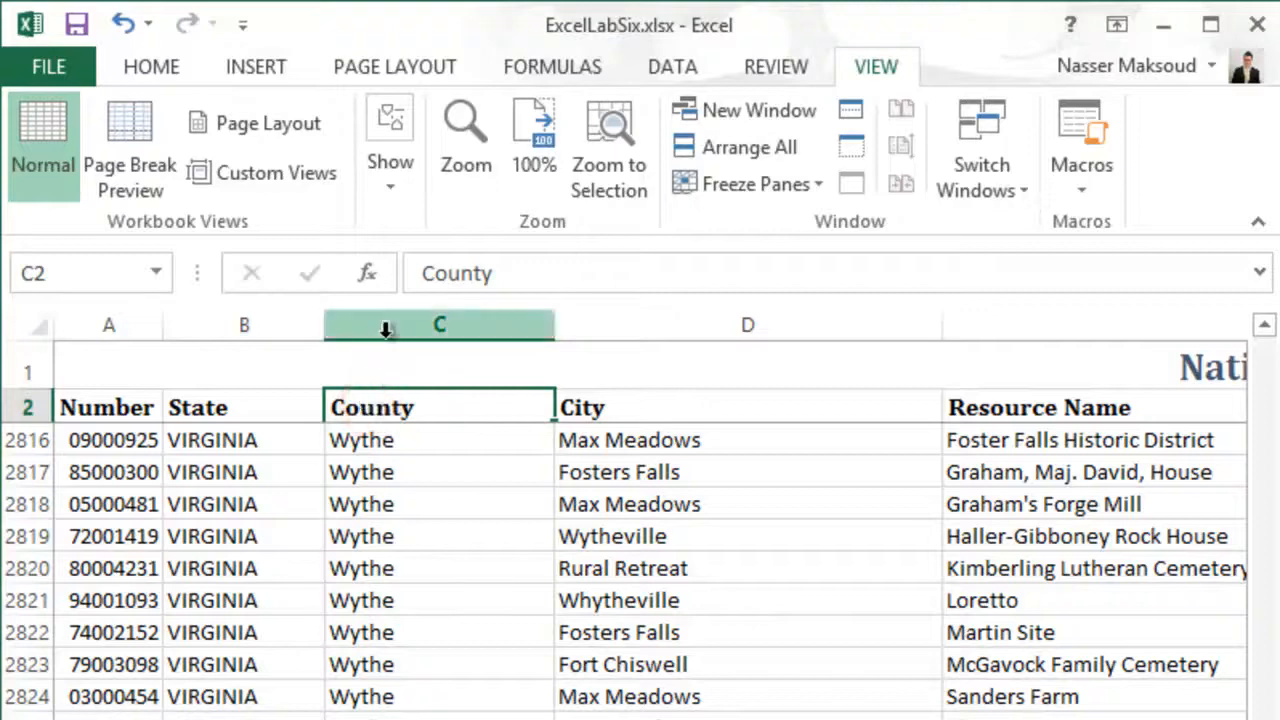
left_click(374, 322)
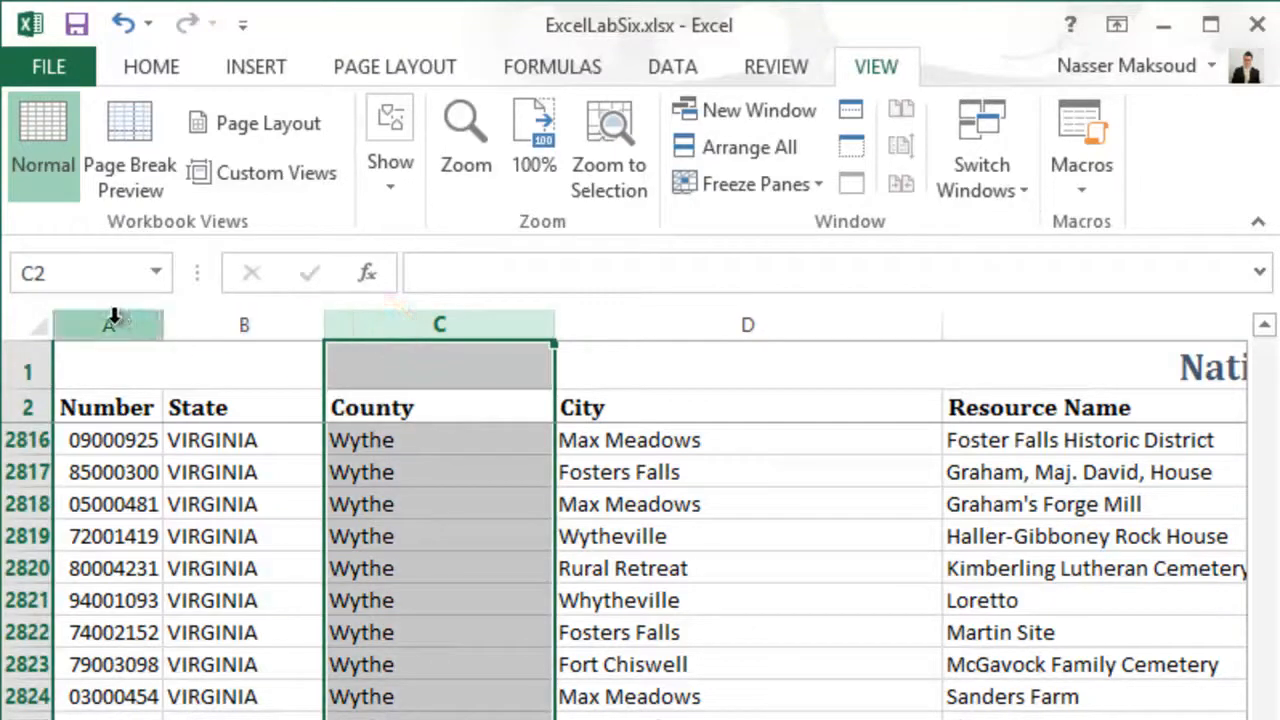
left_click(114, 320)
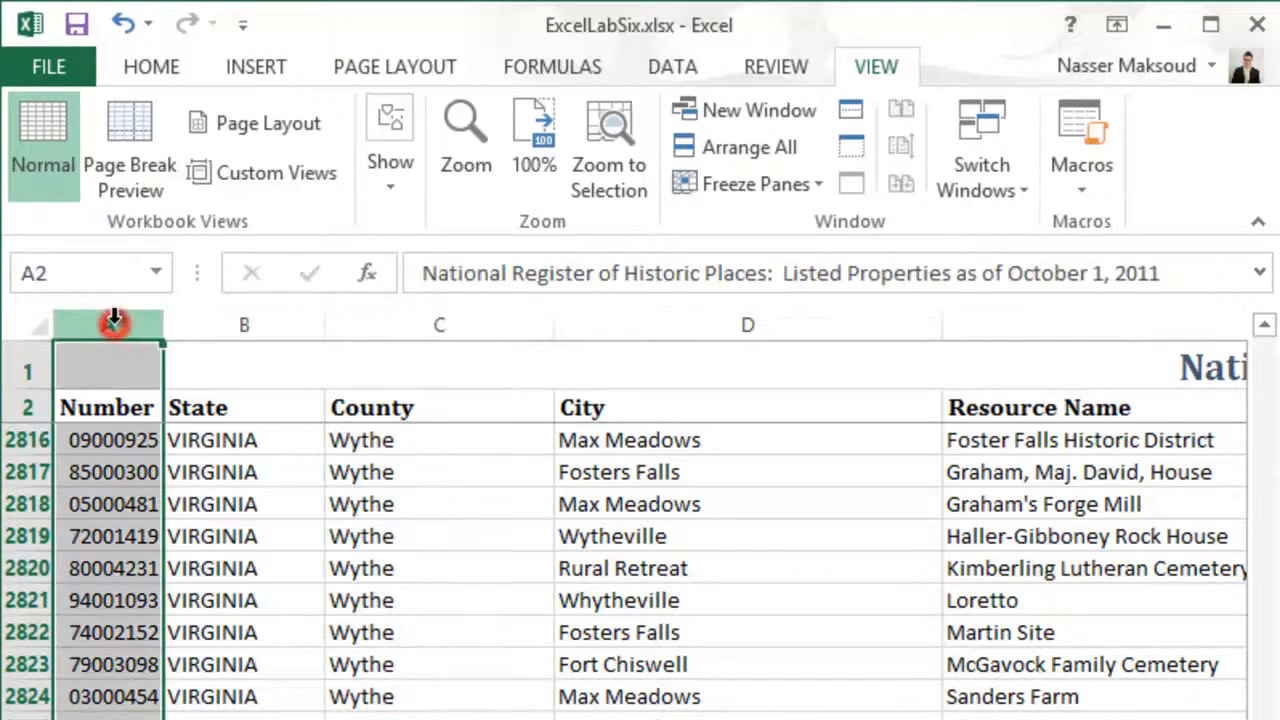
left_click(229, 312)
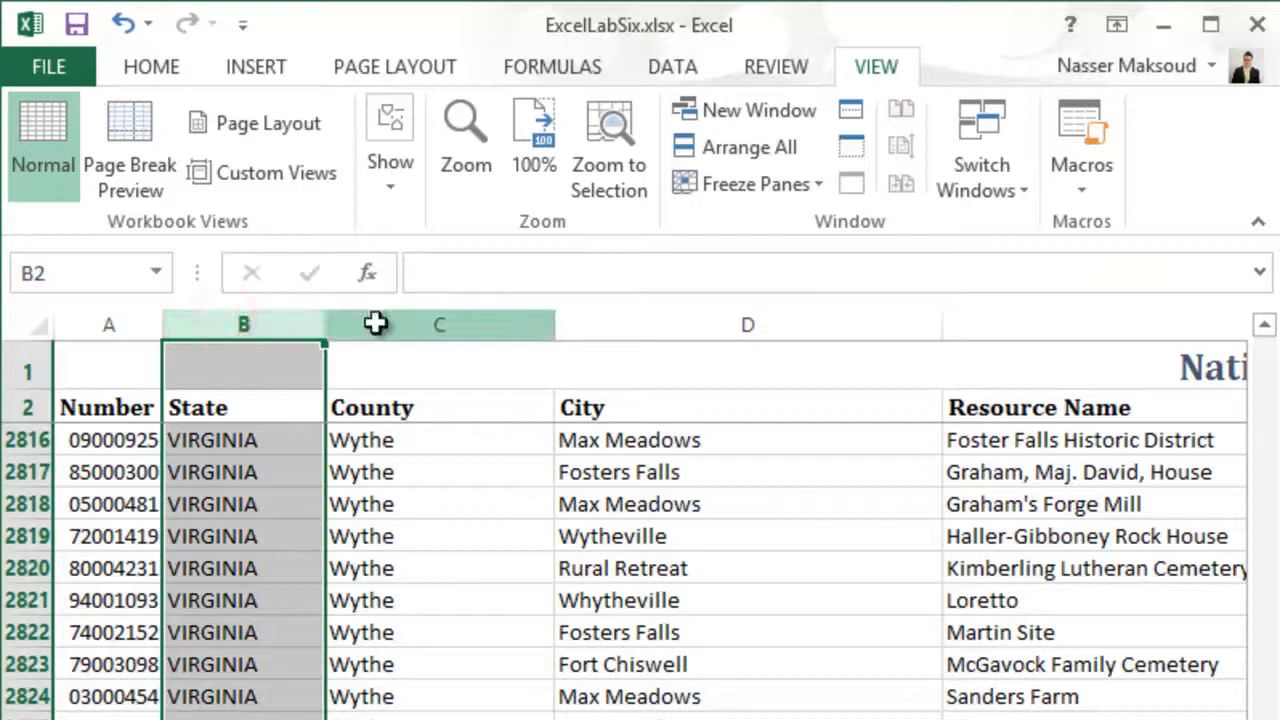
left_click(375, 322)
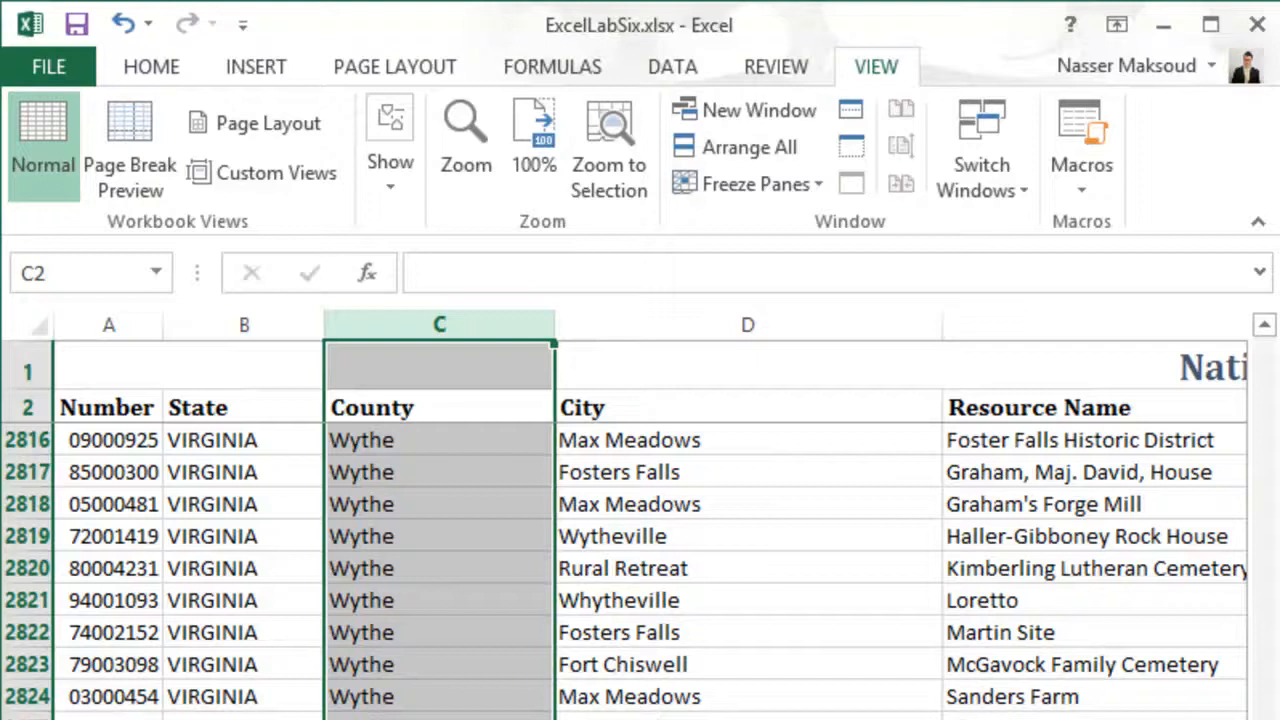
- Count the Virginia sheet's columns from Number across to City to determine the City column's index
left_click(613, 325)
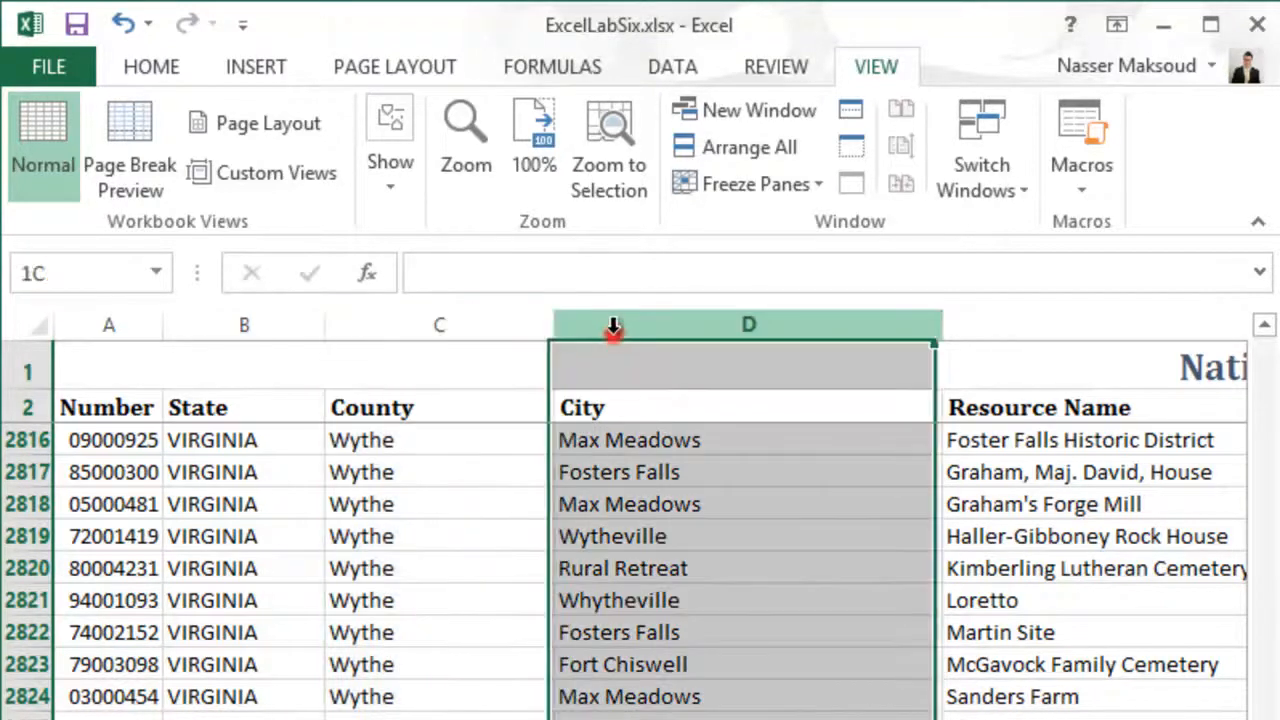
left_click(137, 323)
left_click(220, 325)
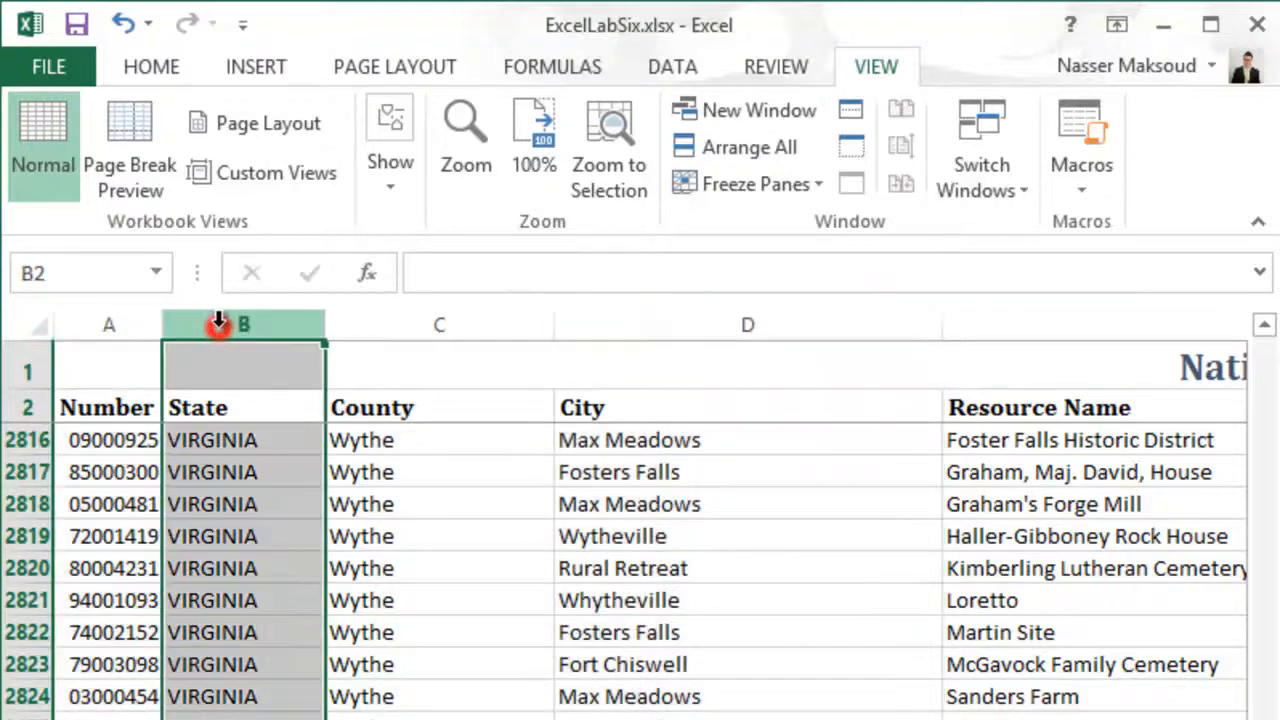
left_click(405, 322)
left_click(596, 322)
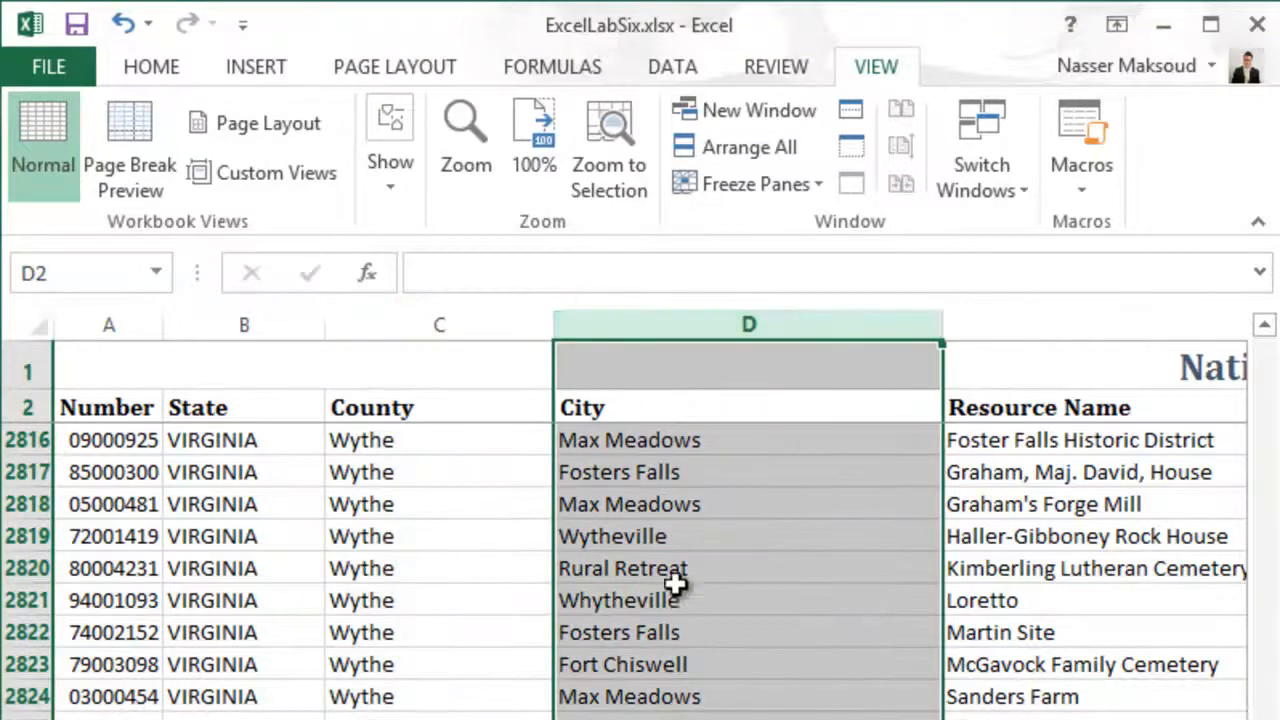
left_click(680, 622)
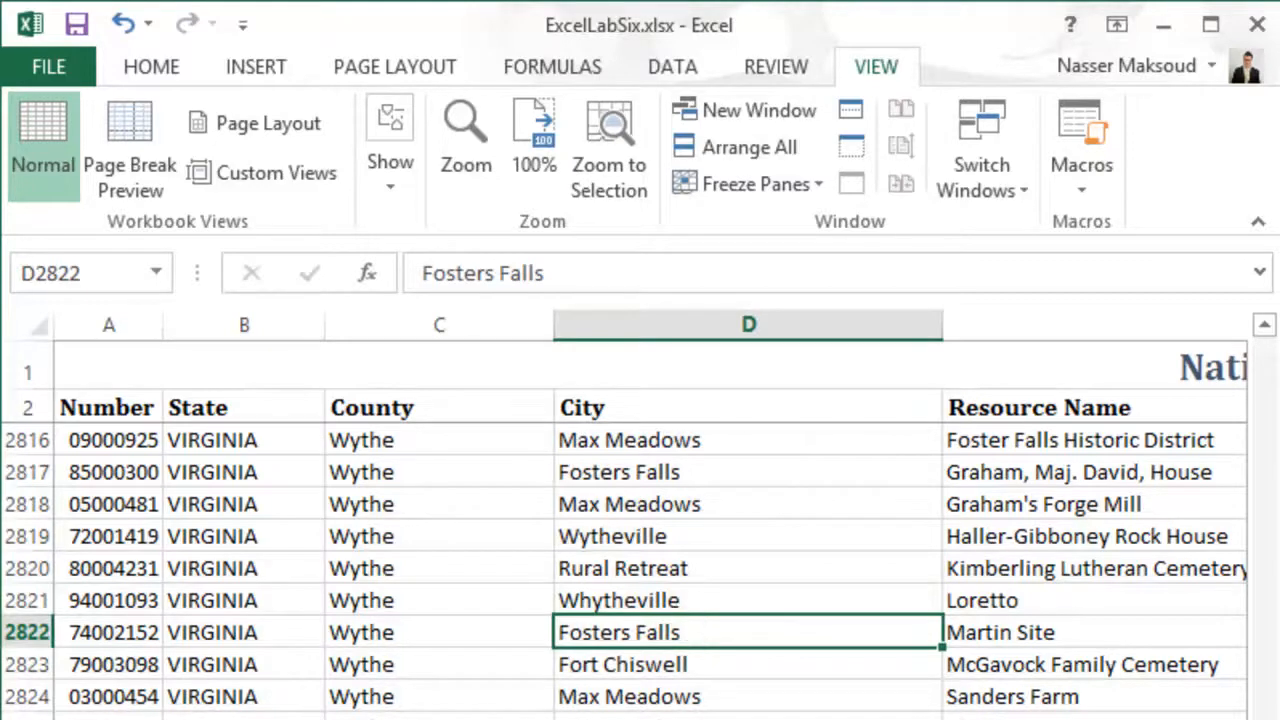
- Start a VLOOKUP formula in City cell B3 of the Solution sheet with cell B1 as the lookup value
left_click(230, 719)
left_click(292, 420)
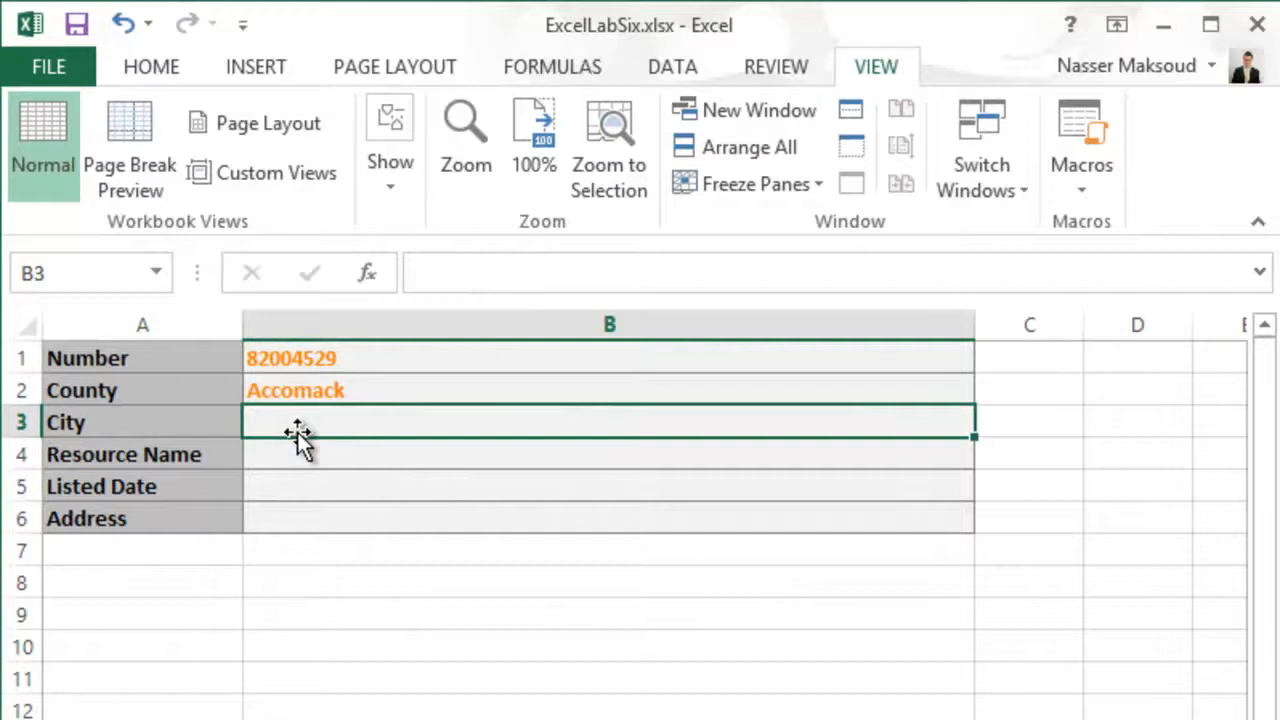
type("=")
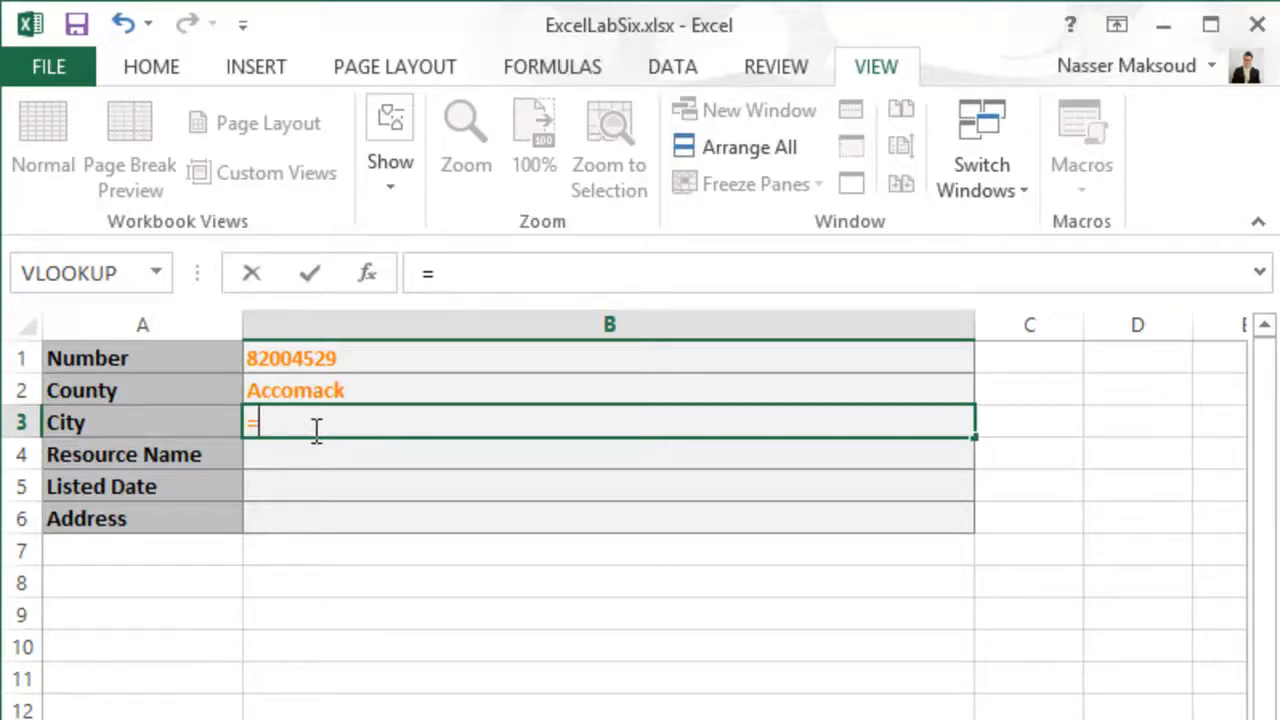
type("V")
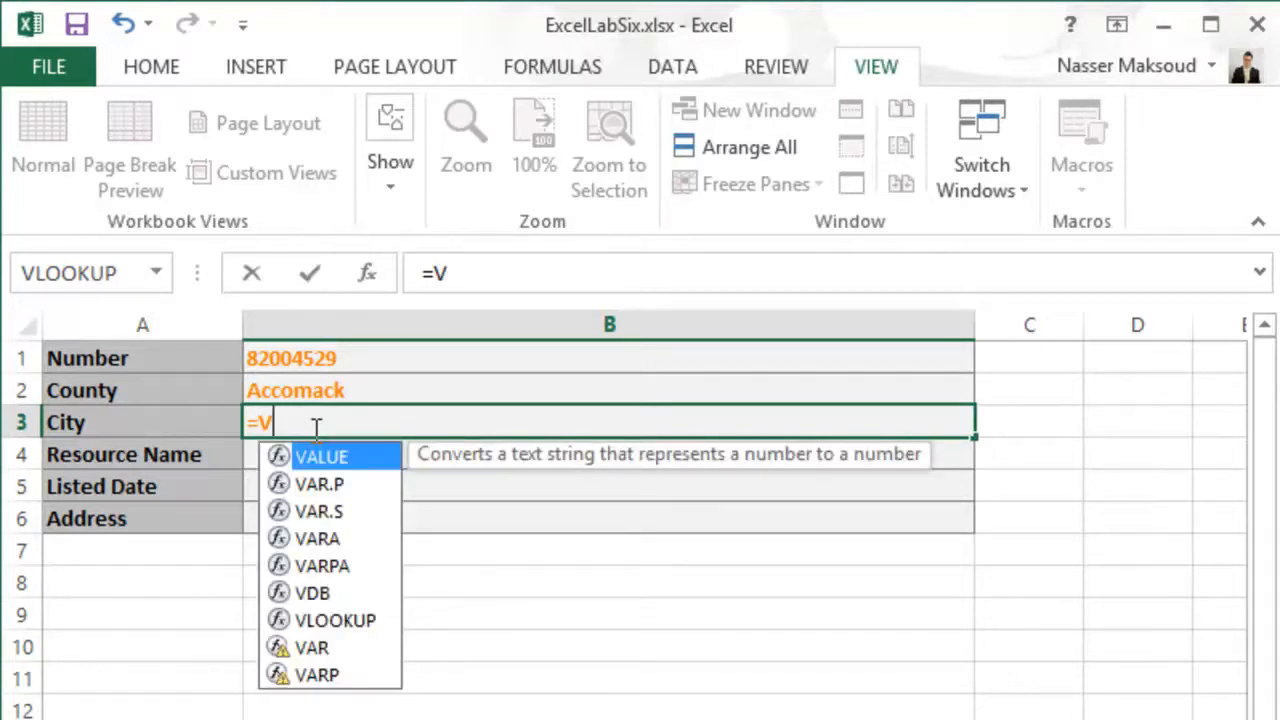
type("l")
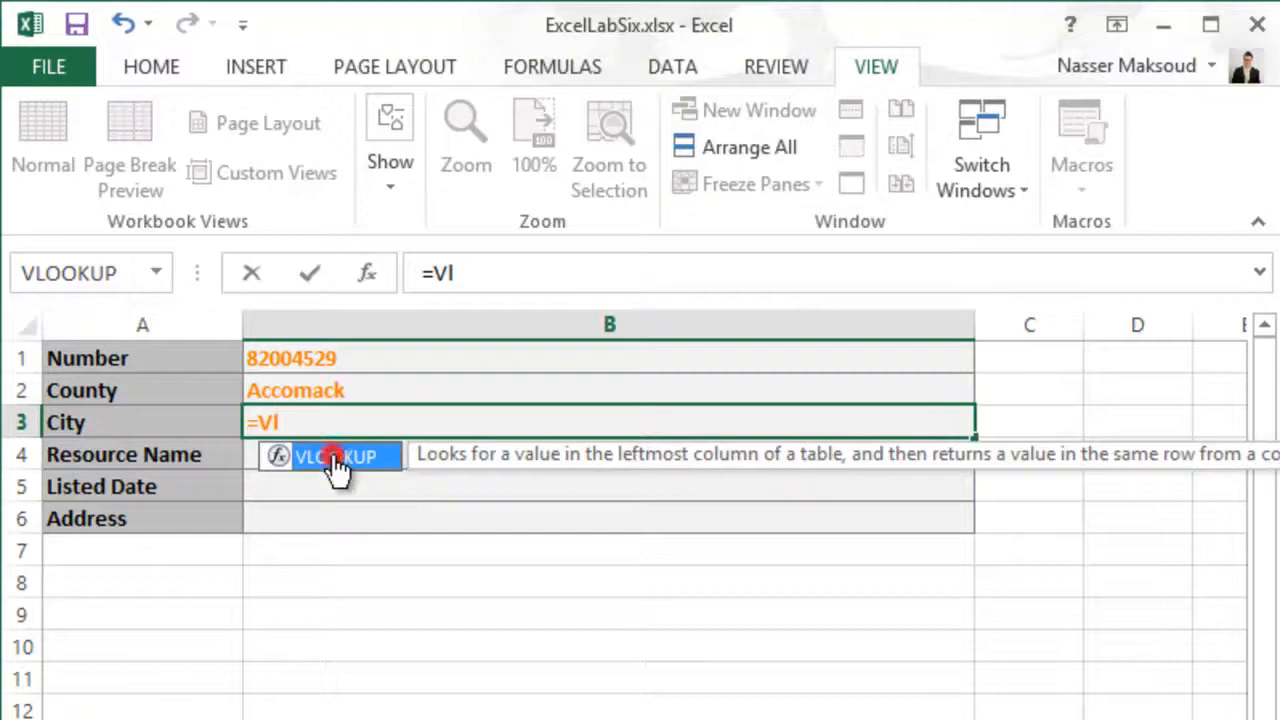
double_click(333, 456)
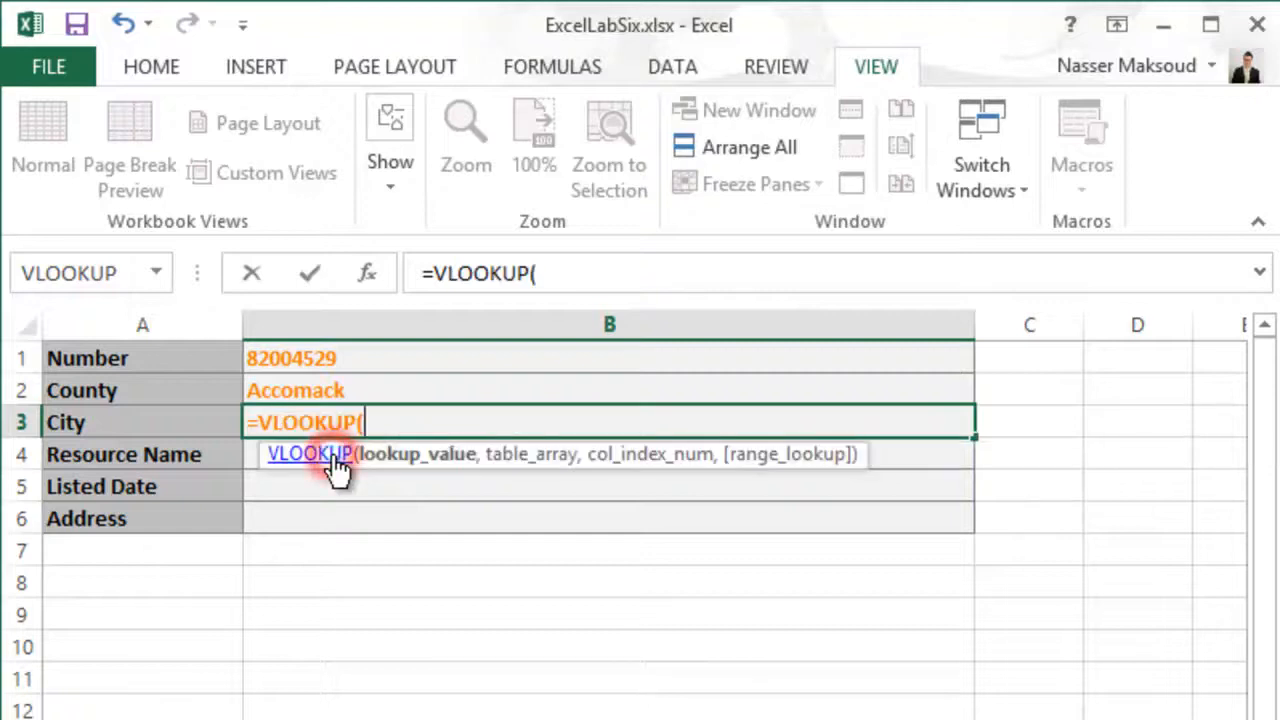
left_click(310, 360)
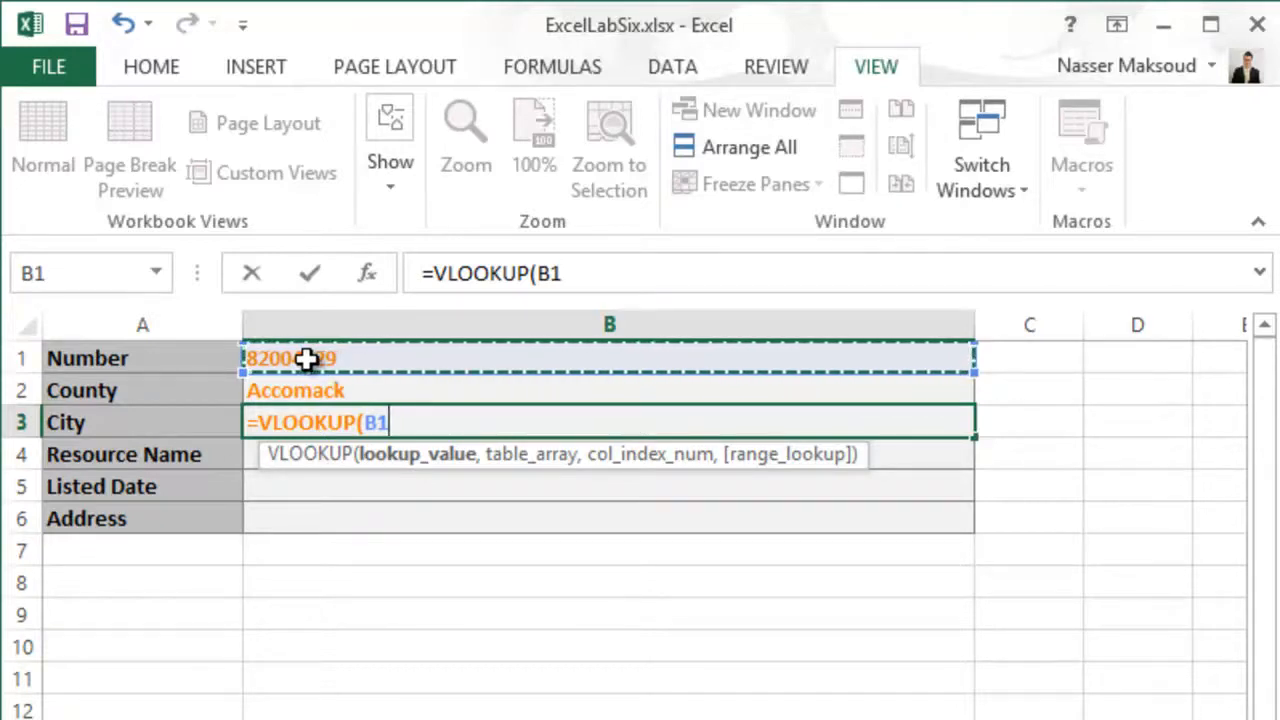
- Set the table array of the City VLOOKUP to Virginia!A3:H2842
type(",")
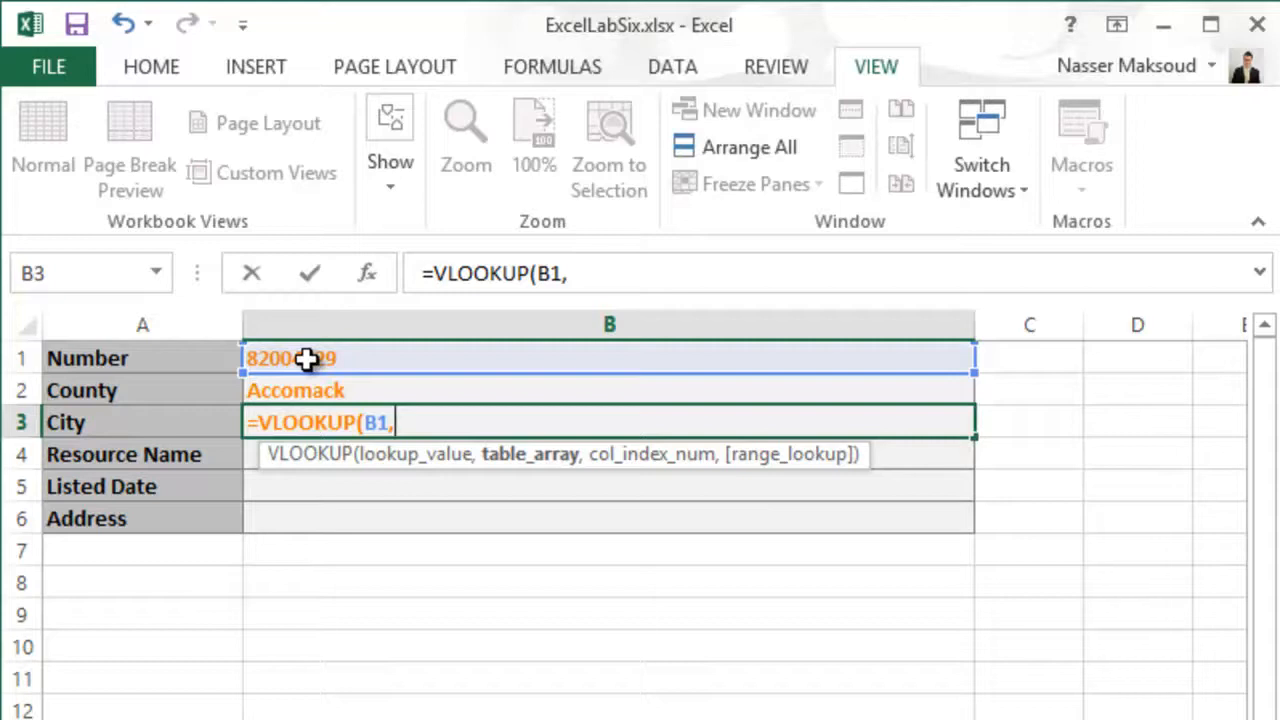
type("Vir")
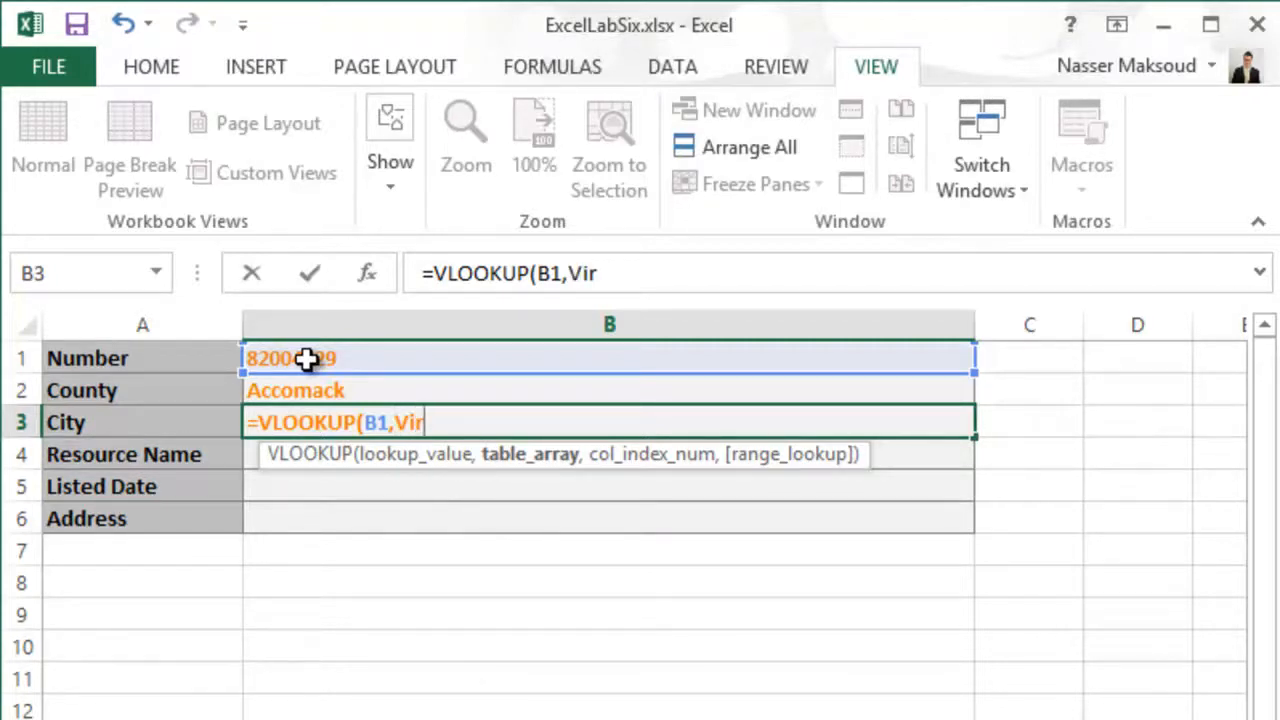
type("ginia")
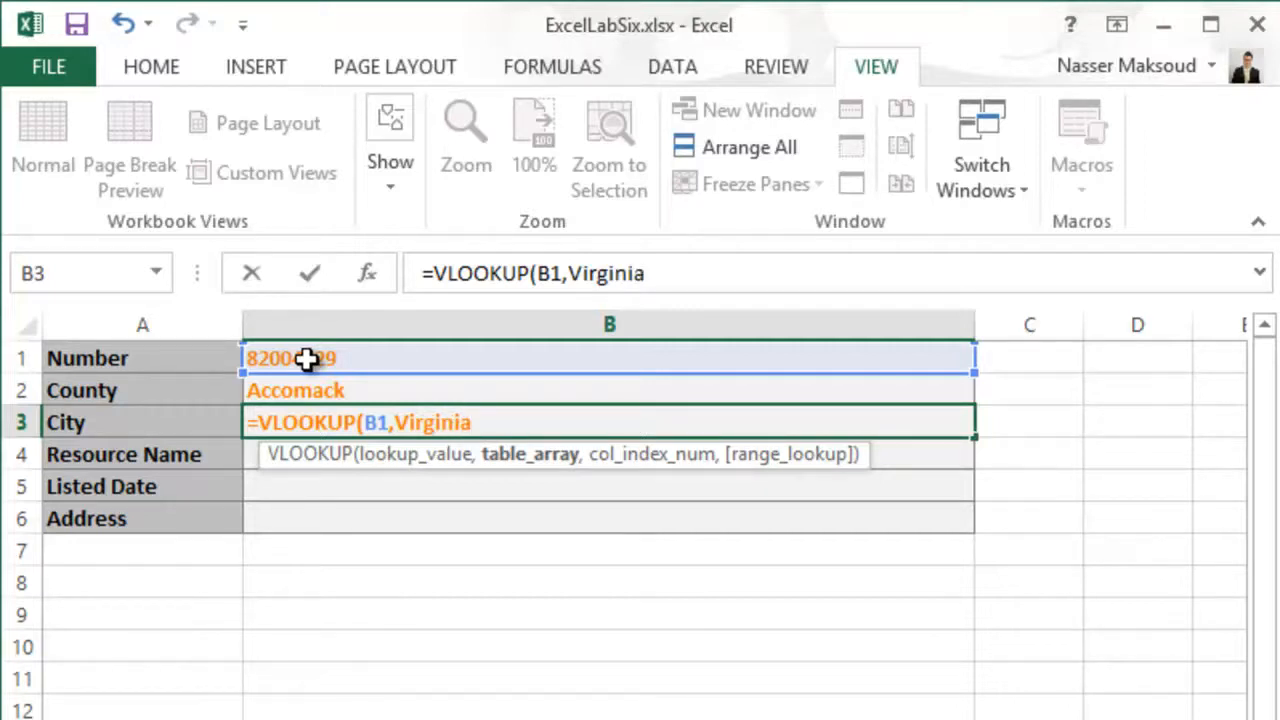
type("!A3:")
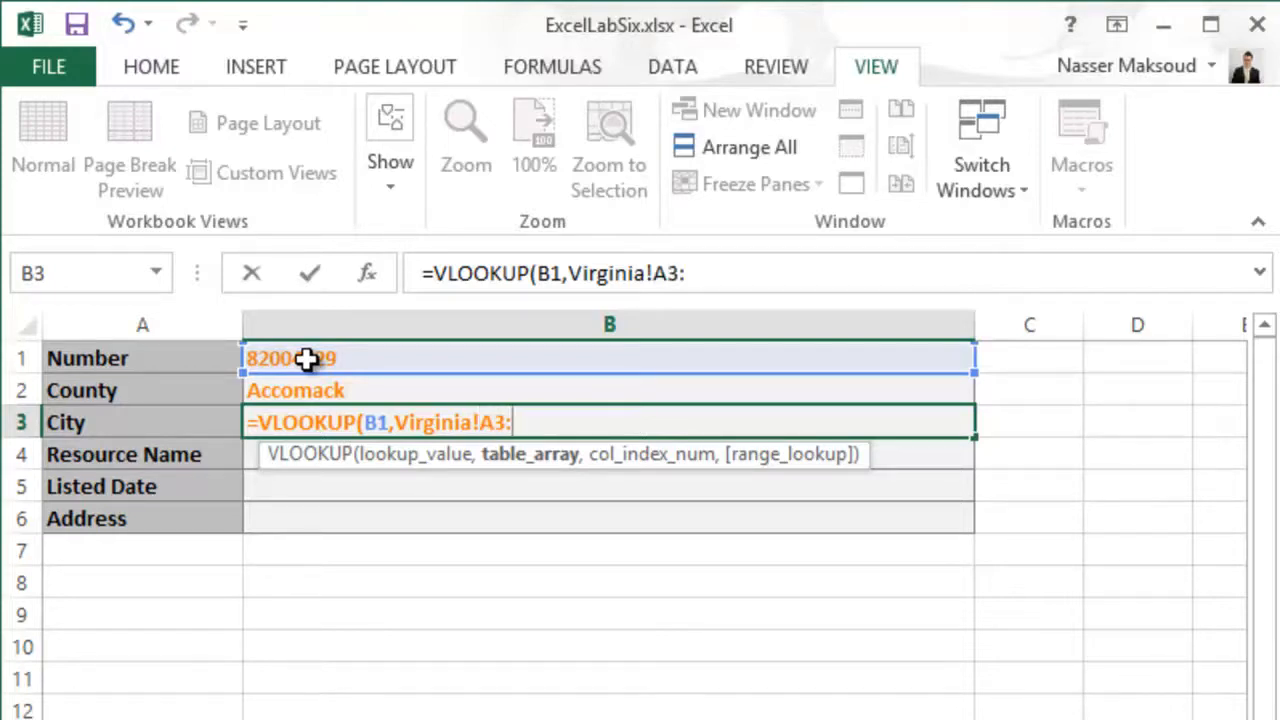
type("H2")
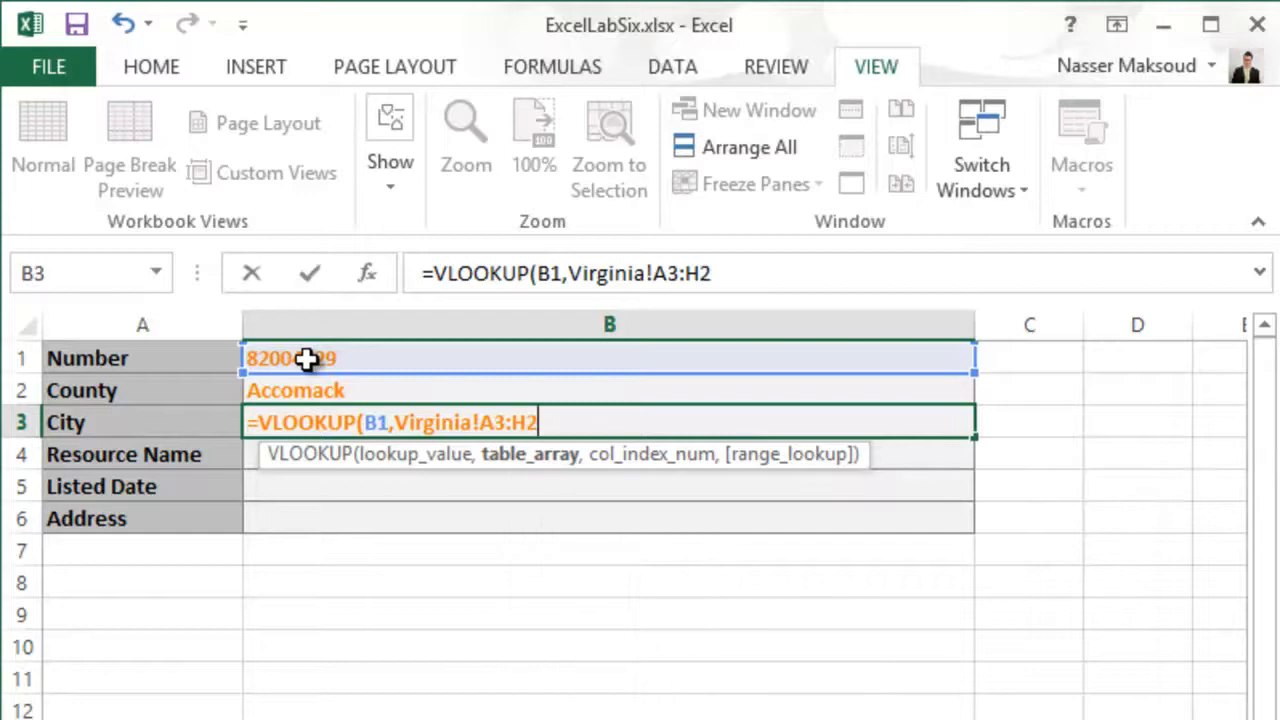
type("842")
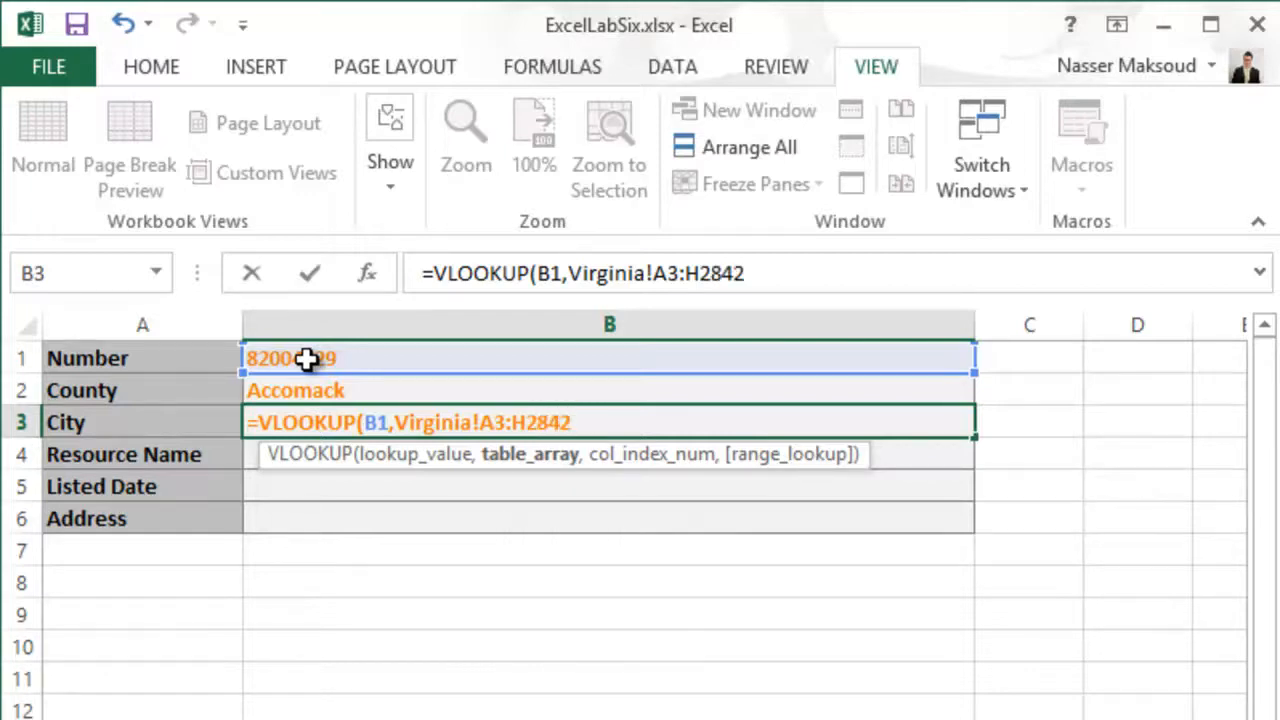
type(",4")
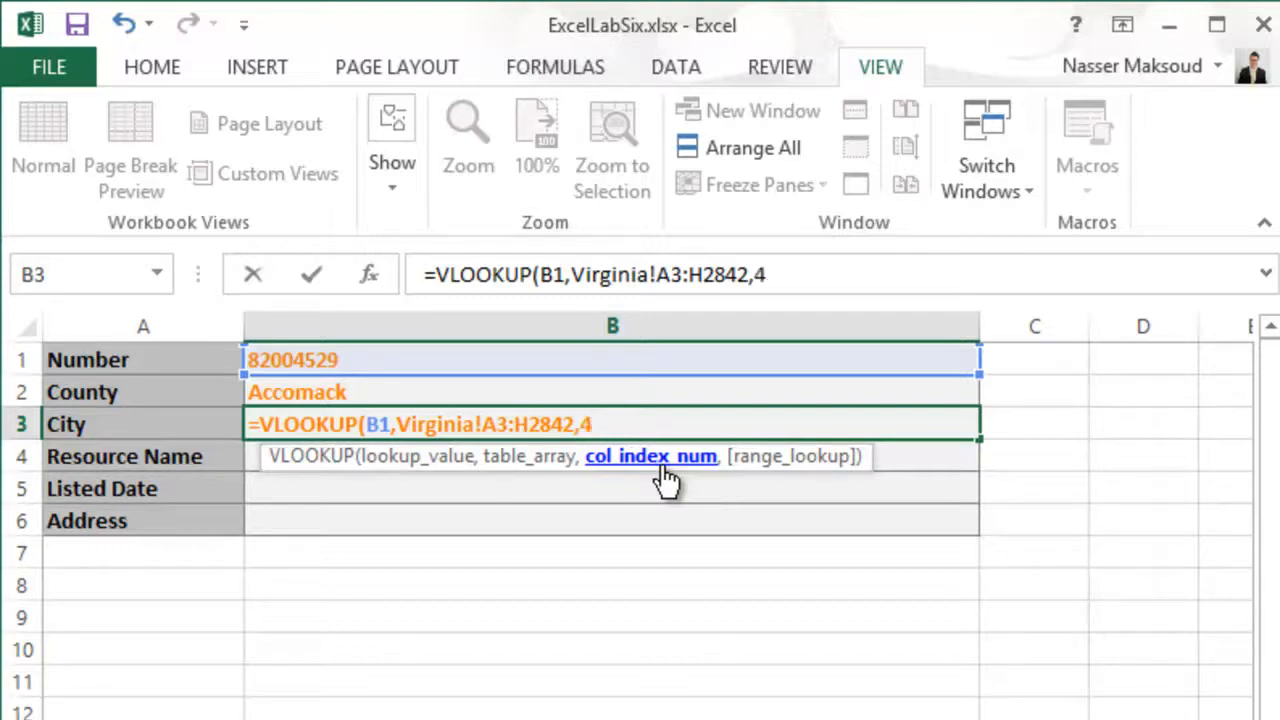
- Complete the City VLOOKUP with column index 4 and range lookup FALSE, and commit the formula in B3
type(",")
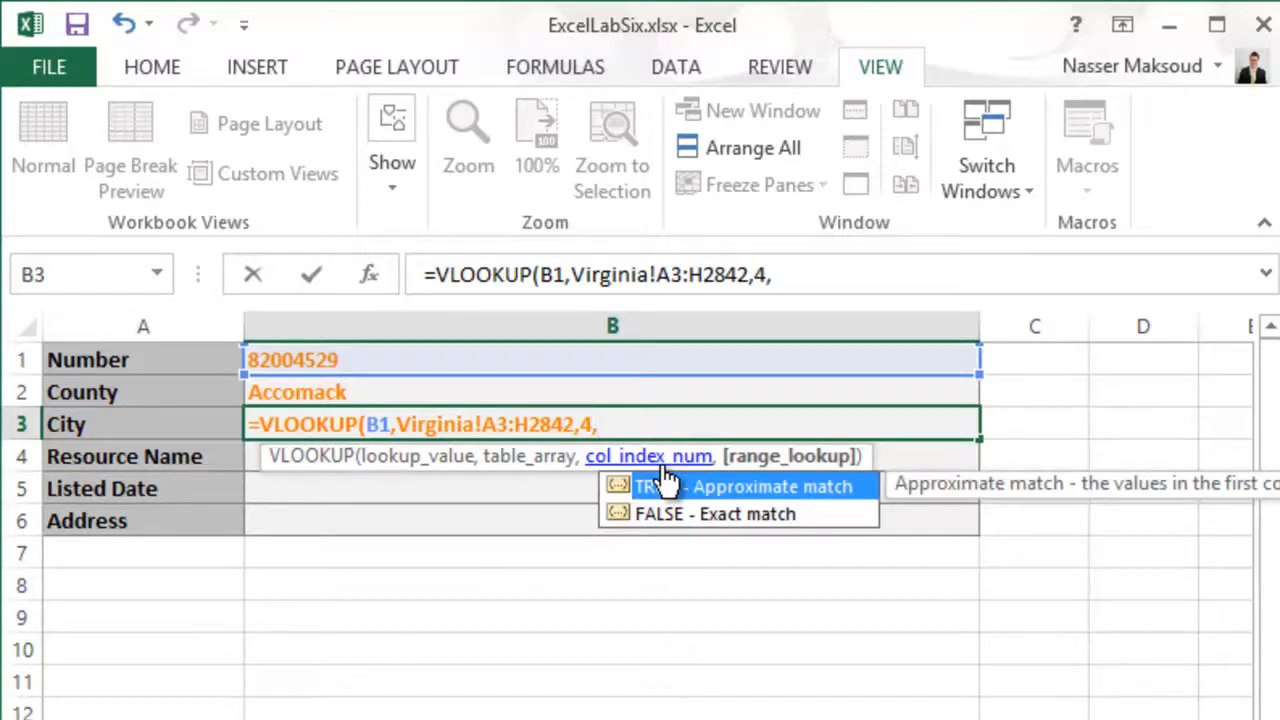
type("FALSE")
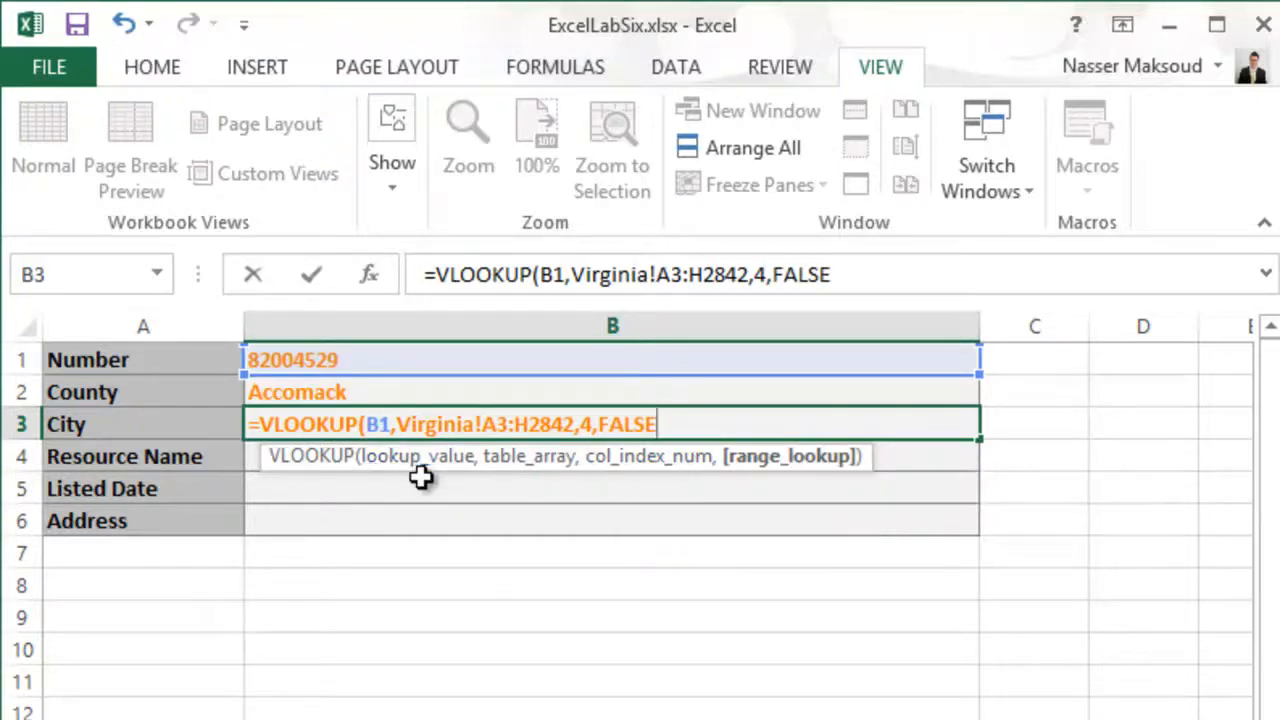
key("Return")
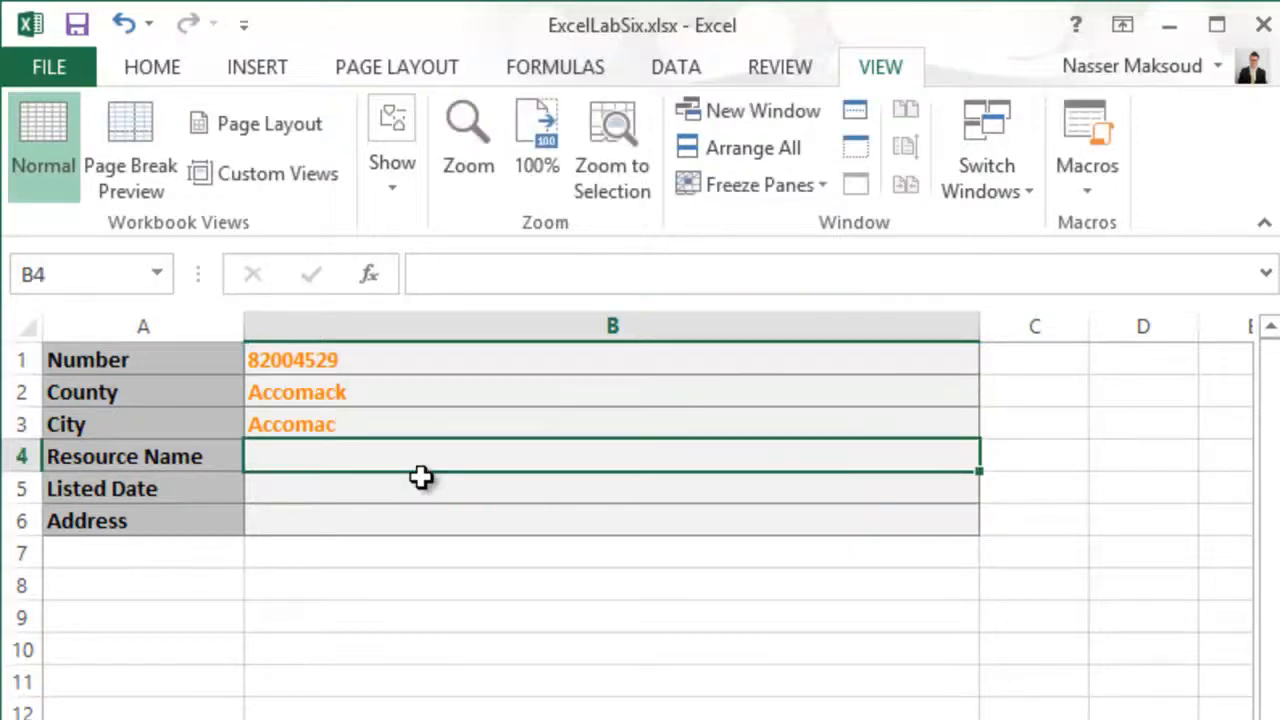
- Count the Virginia sheet's columns from Number across to Resource Name to determine its column index, and return to the Solution sheet
left_click(297, 451)
key("ctrl+Page_Up")
key("ctrl+Page_Up")
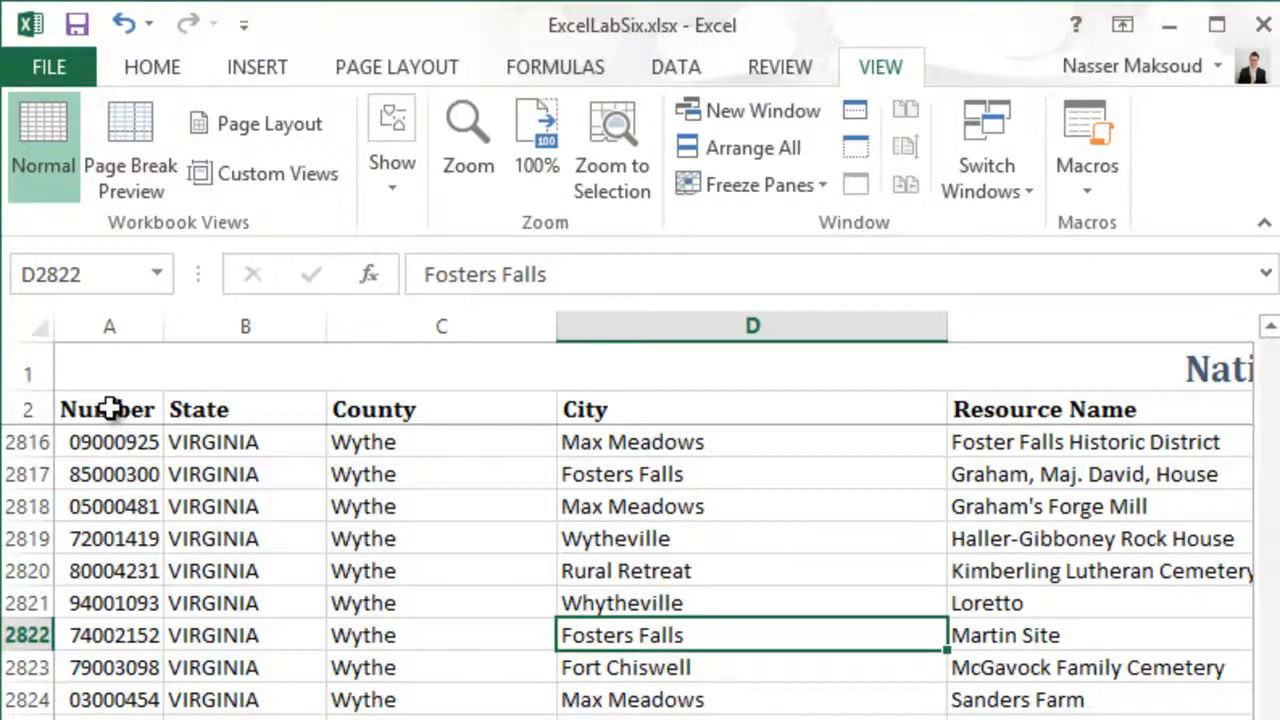
left_click(110, 408)
left_click(127, 322)
left_click(214, 327)
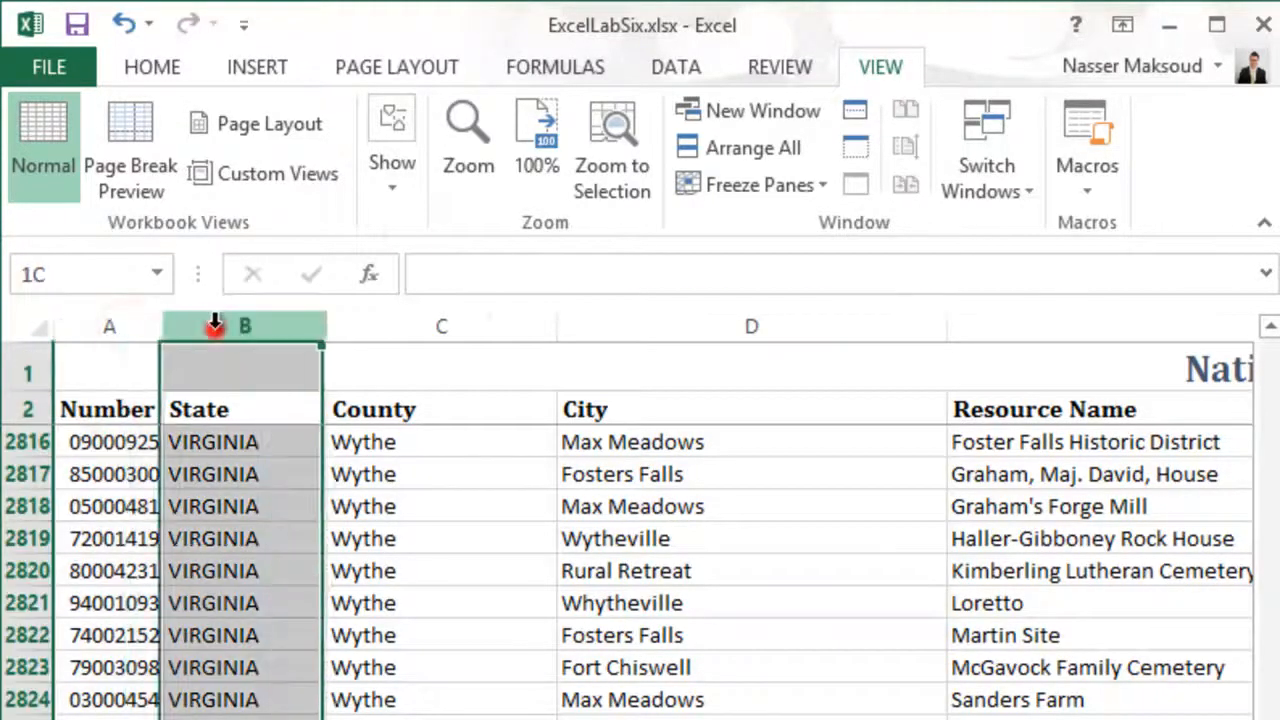
left_click(375, 325)
left_click(625, 328)
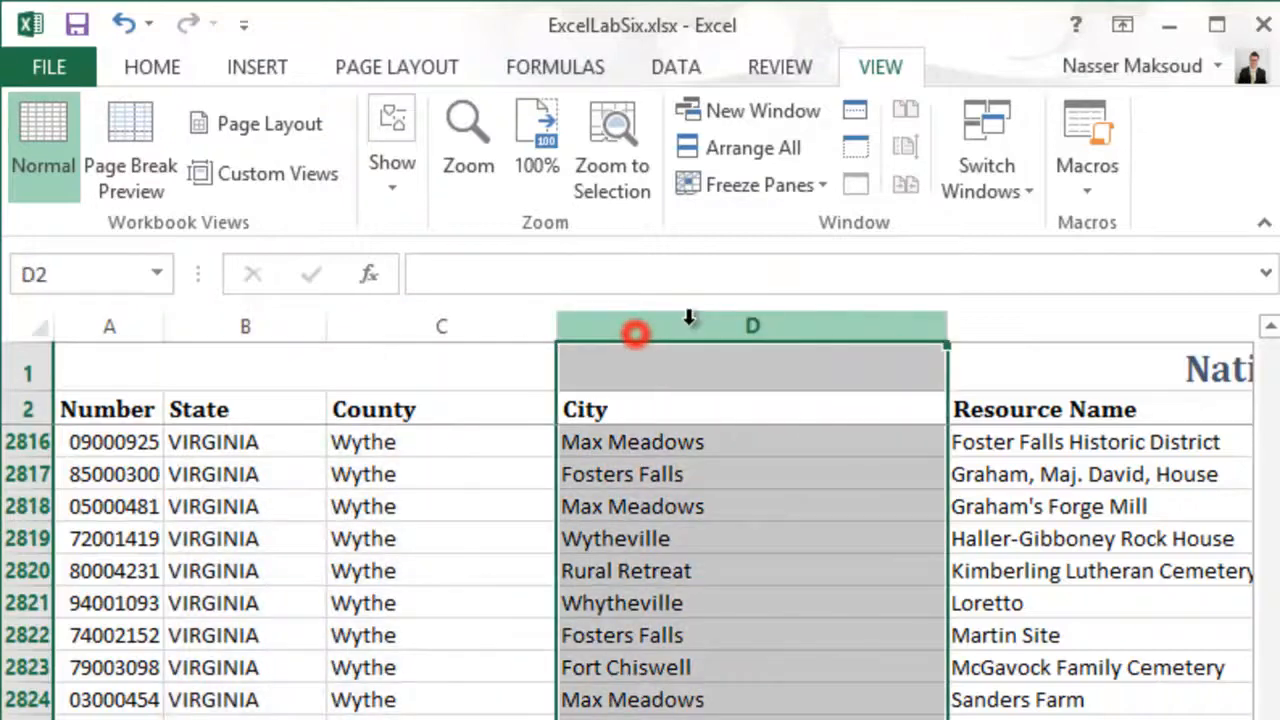
left_click(988, 328)
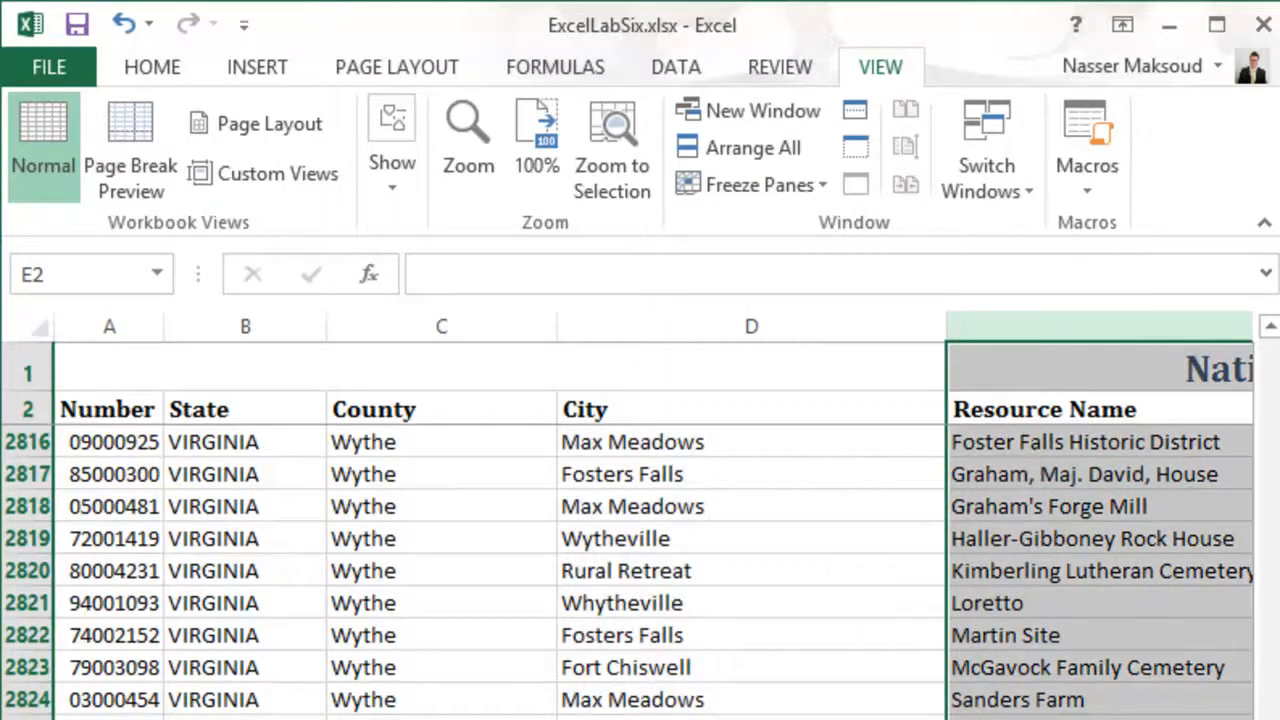
left_click(290, 718)
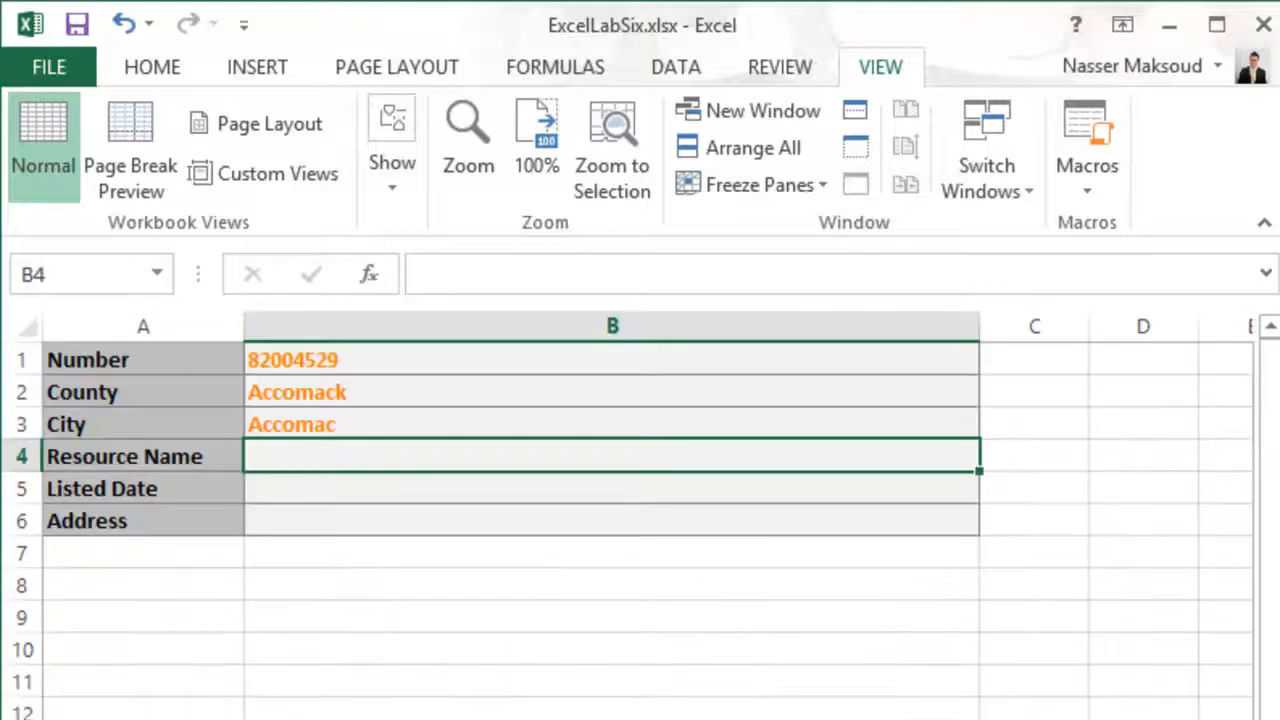
- Copy the City VLOOKUP formula from B3 into Resource Name cell B4 on the Solution sheet
left_click(313, 424)
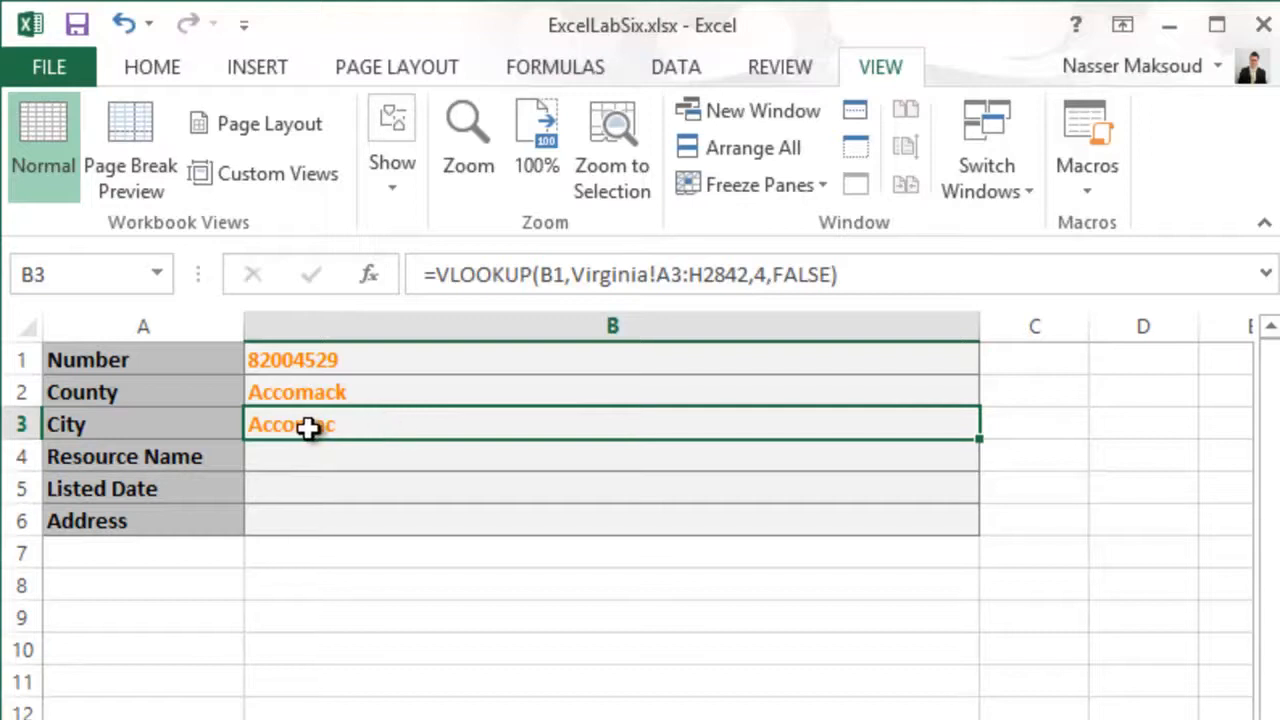
key("ctrl+c")
left_click(331, 460)
left_click(329, 423)
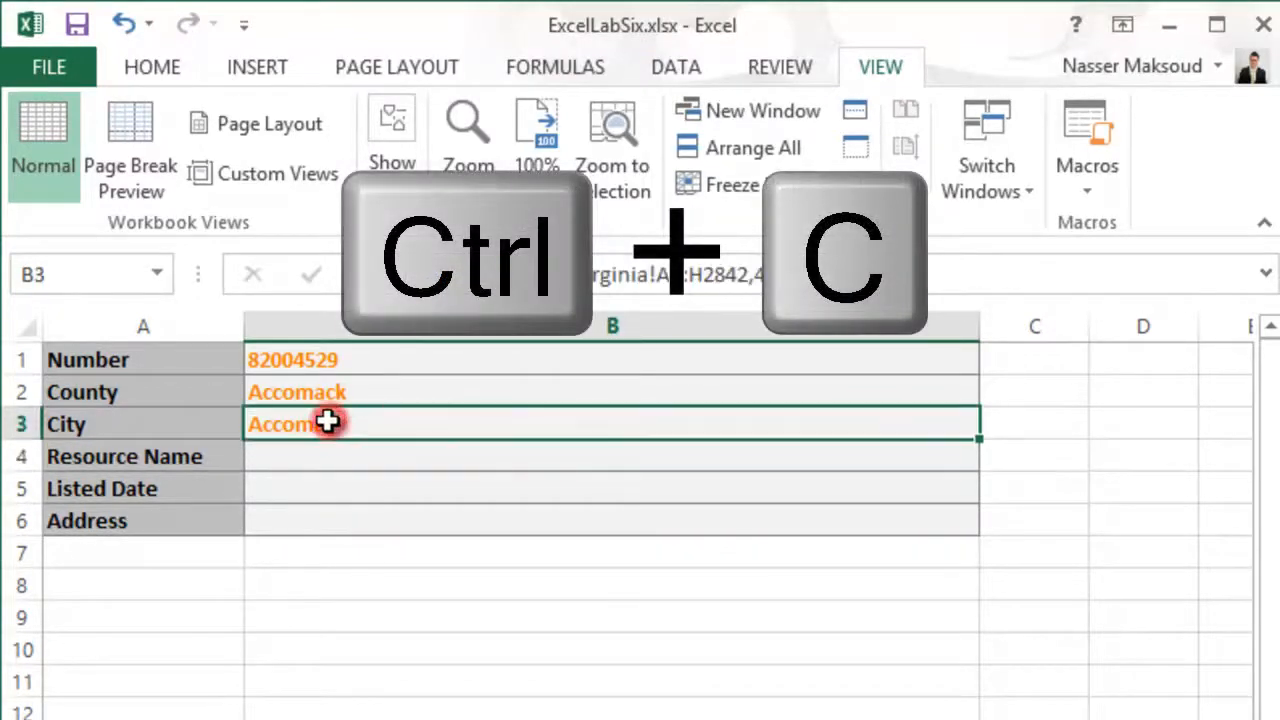
key("ctrl+c")
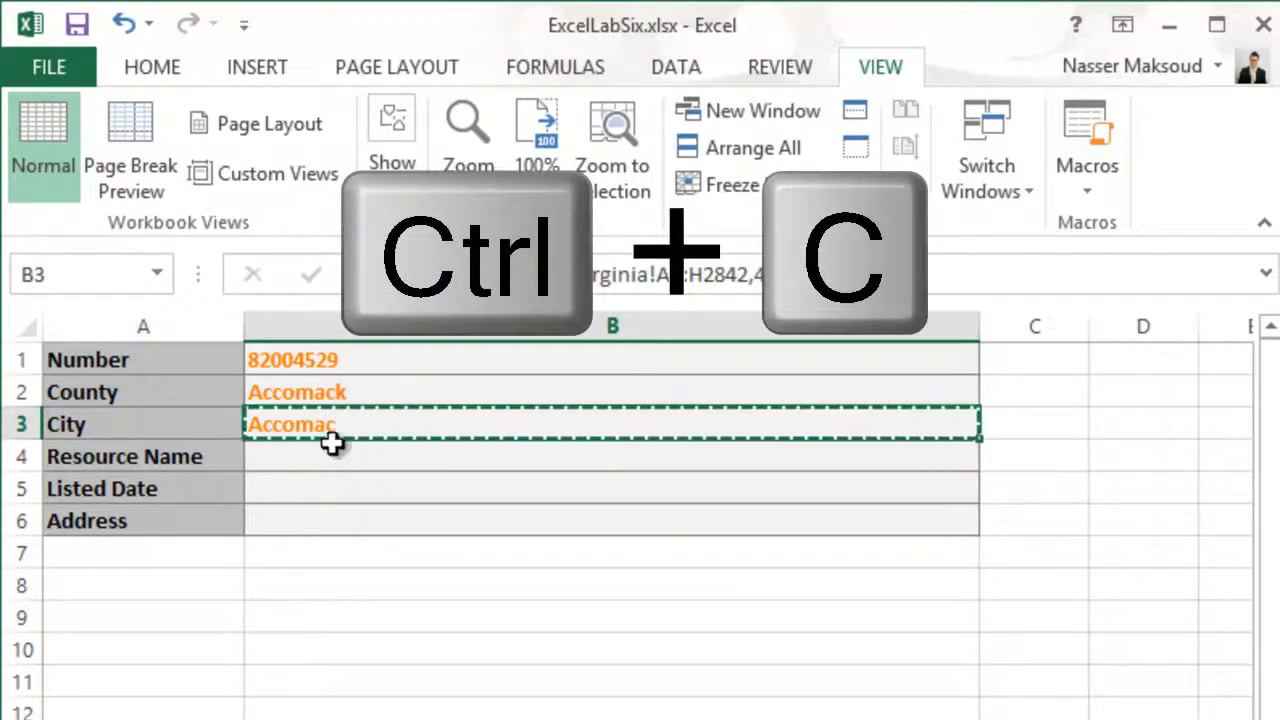
left_click(335, 455)
key("ctrl+v")
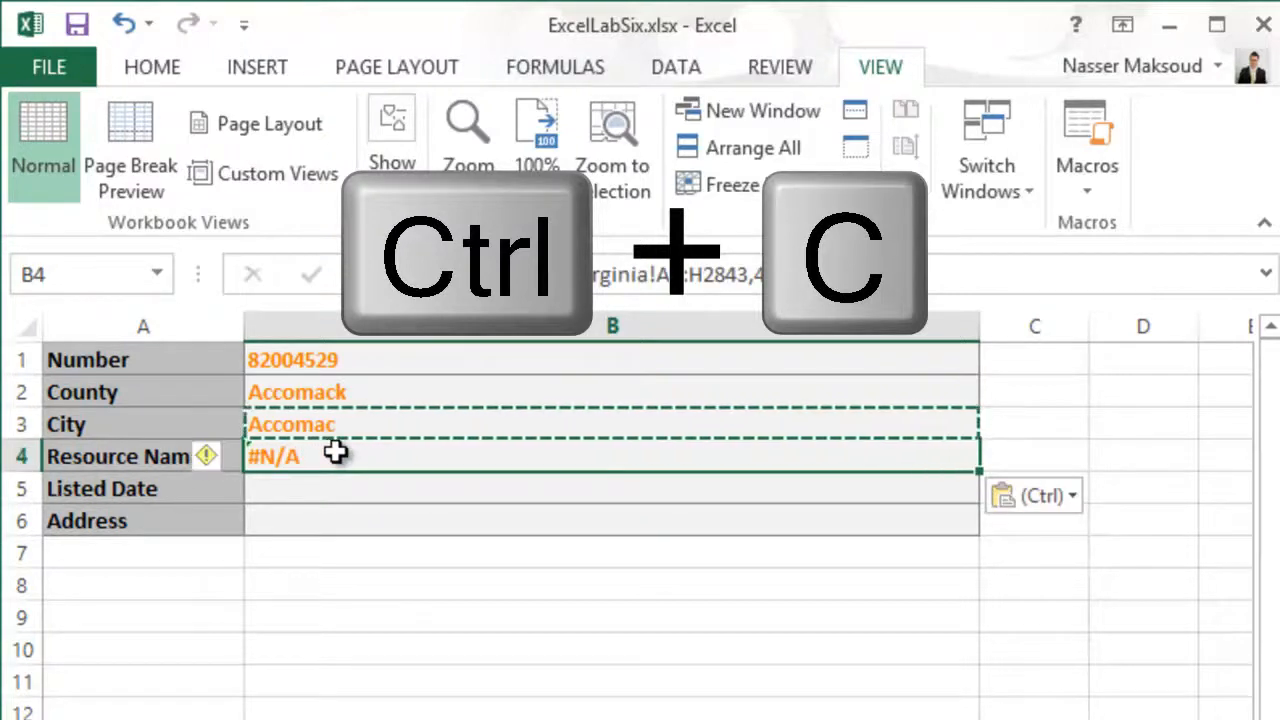
key("Escape")
key("ctrl+v")
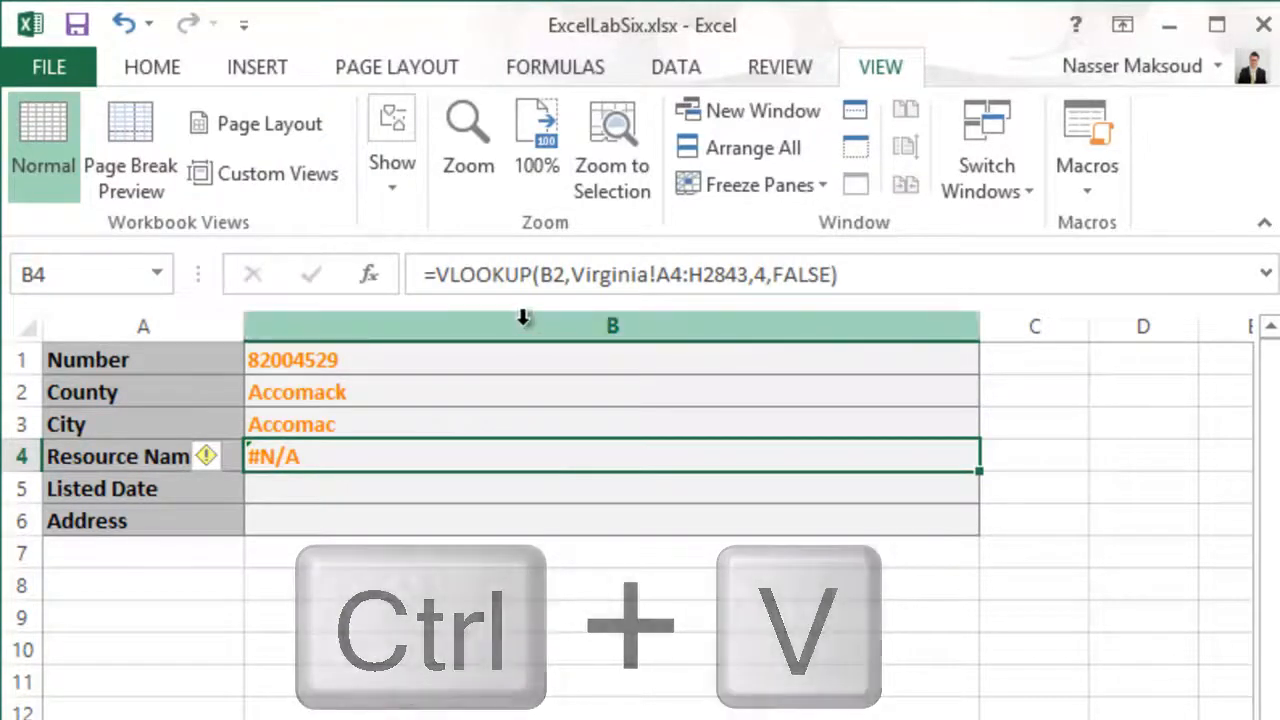
- In the B4 formula, set the lookup value to B1 and the end of the table array to H2842
left_click(564, 274)
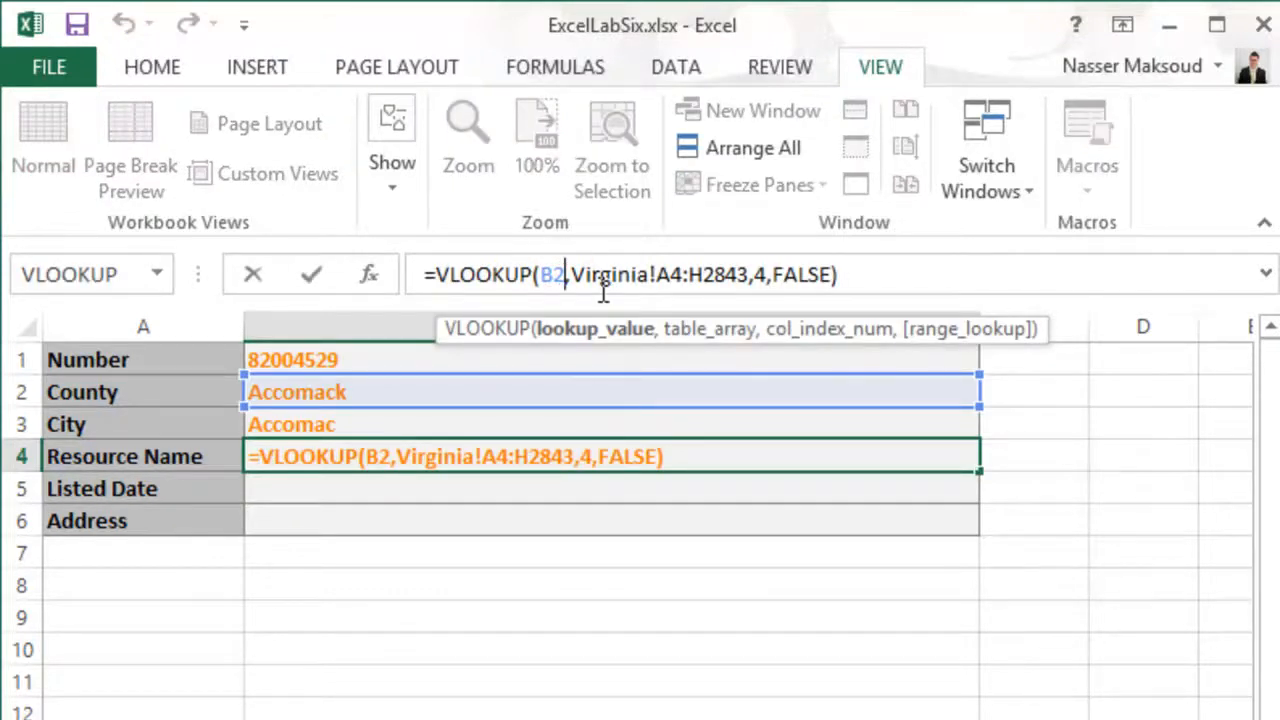
key("BackSpace")
type("1")
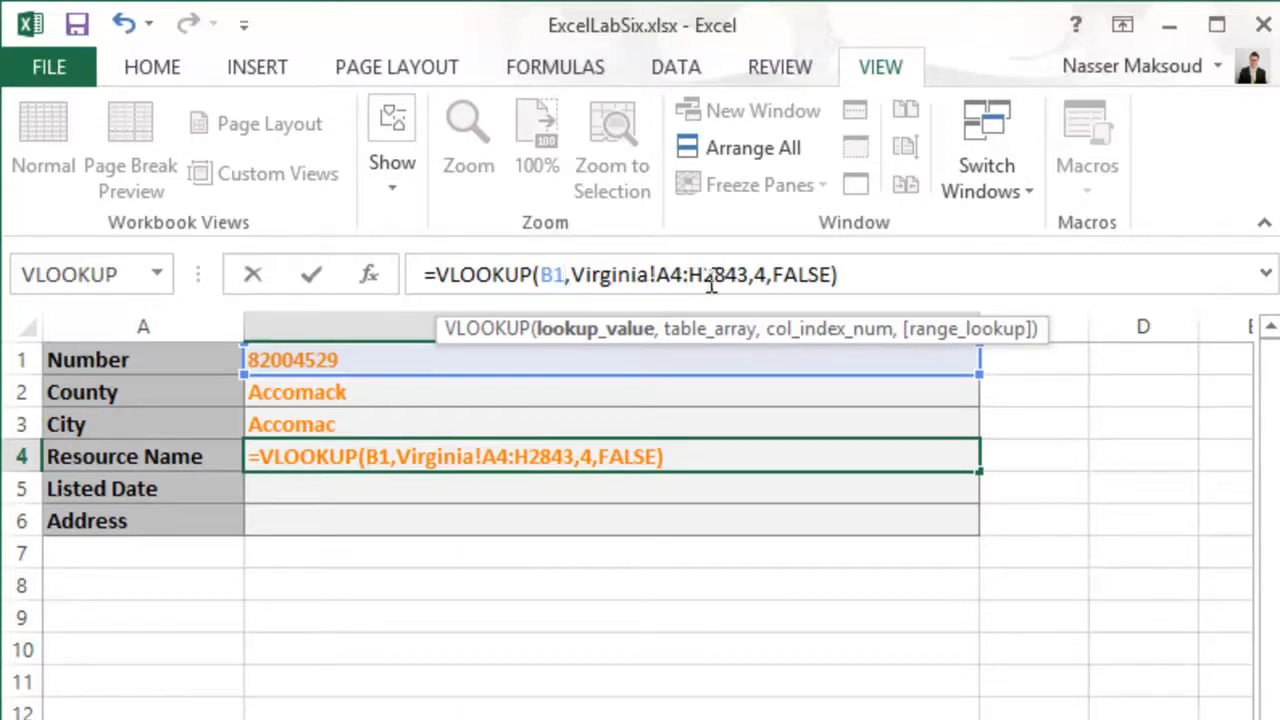
left_click(747, 275)
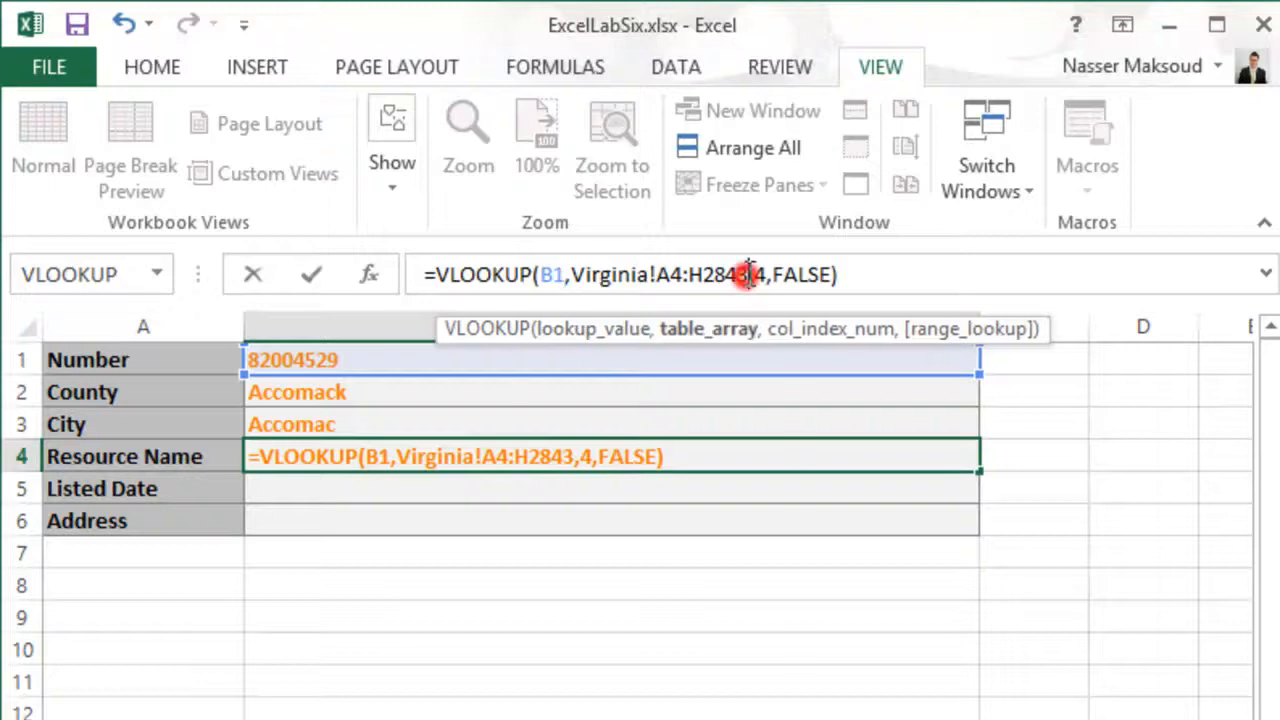
key("BackSpace")
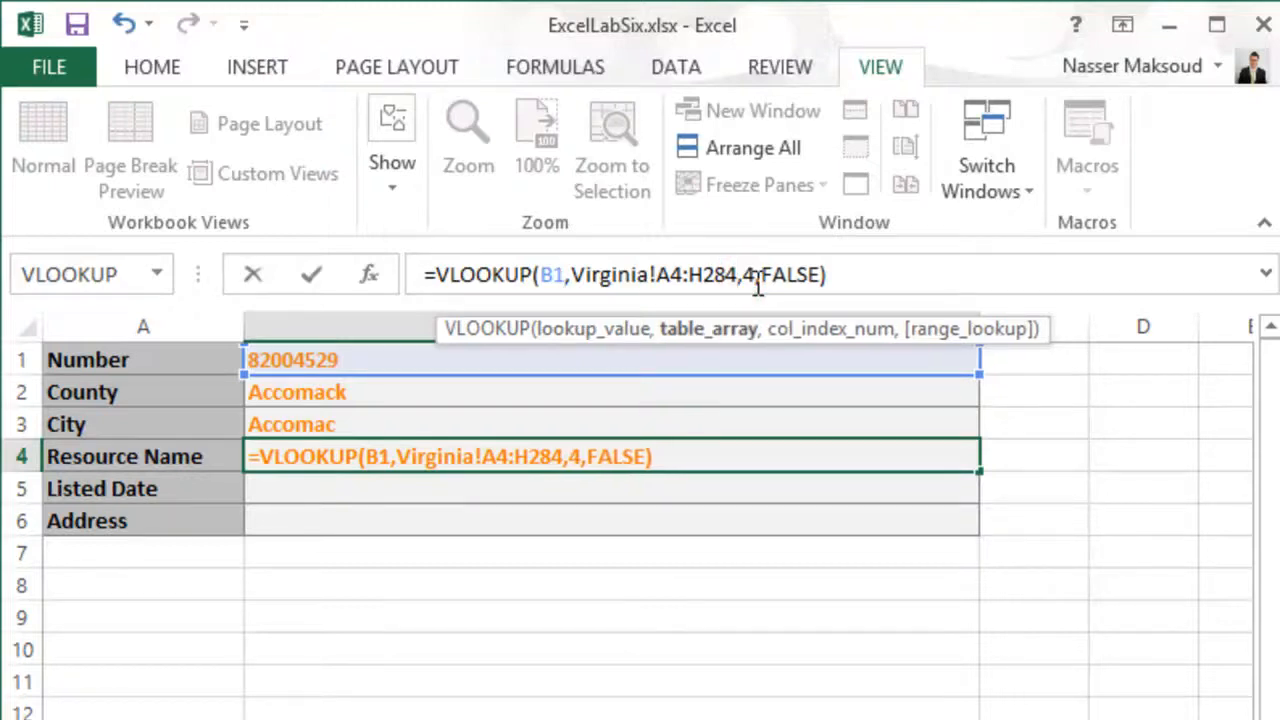
type("2")
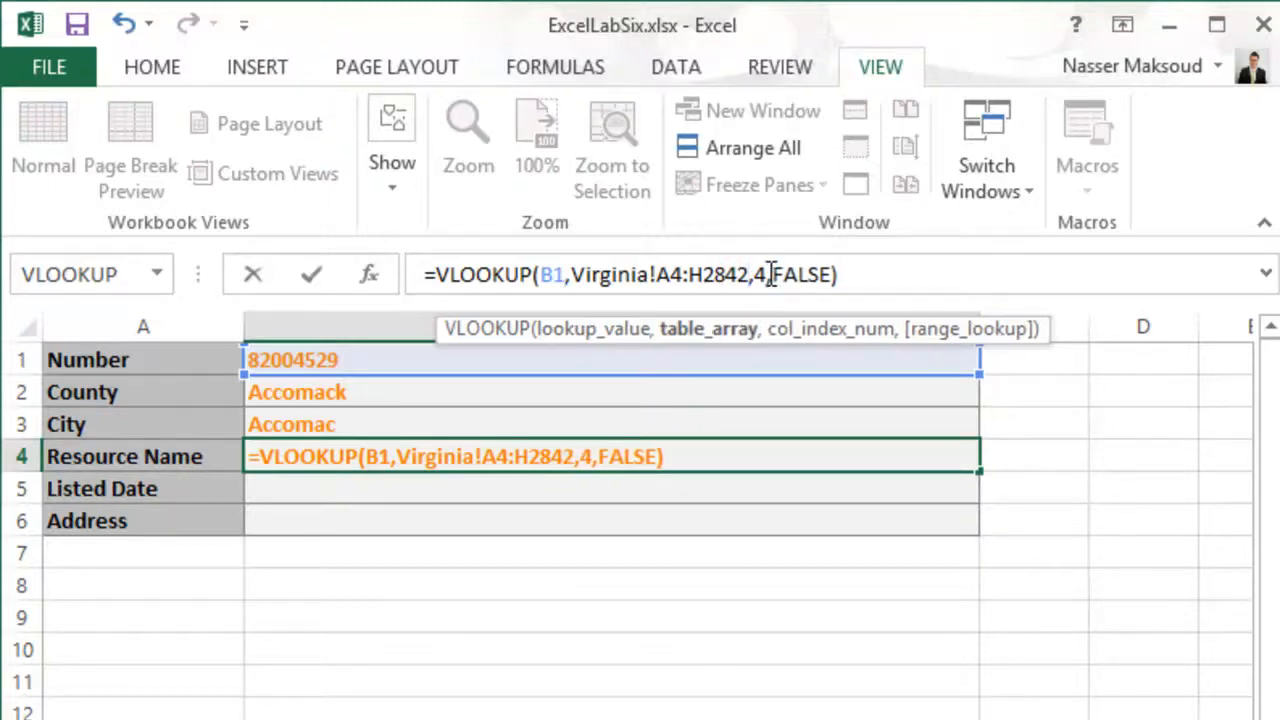
- Set the column index of the Resource Name VLOOKUP in B4 to 5 and commit the formula
left_click(767, 274)
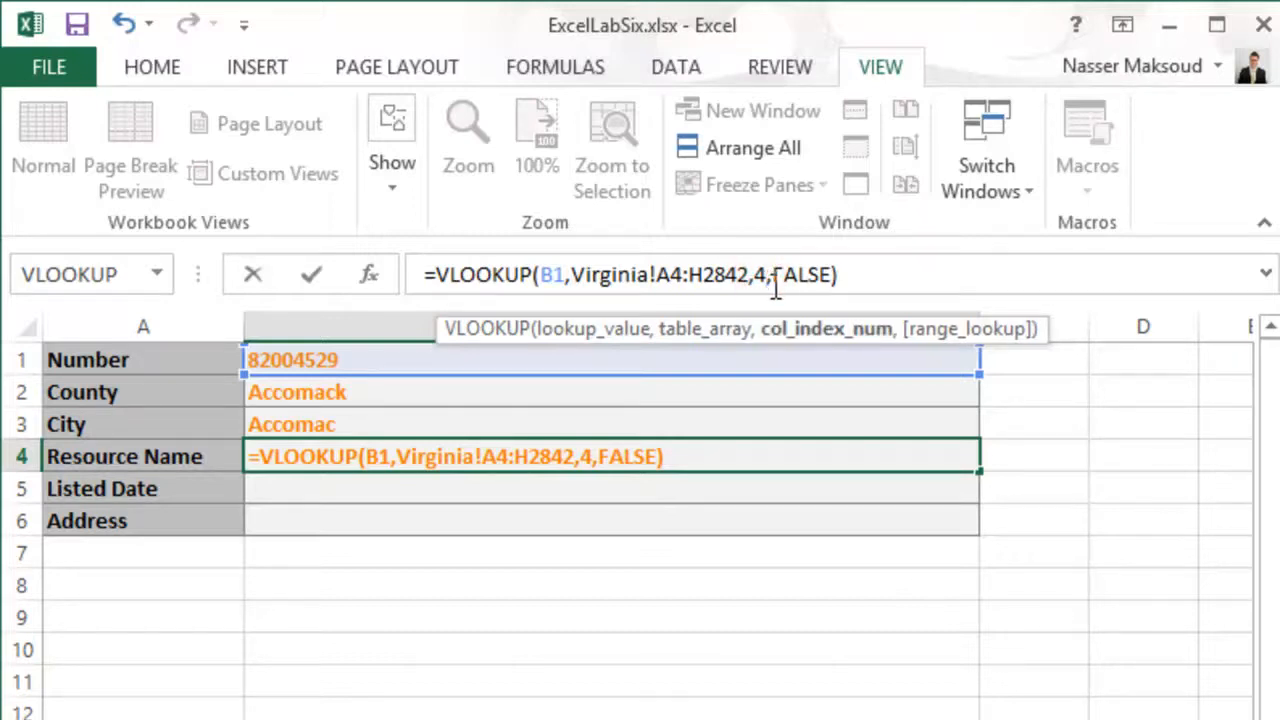
key("BackSpace")
type("5")
key("Return")
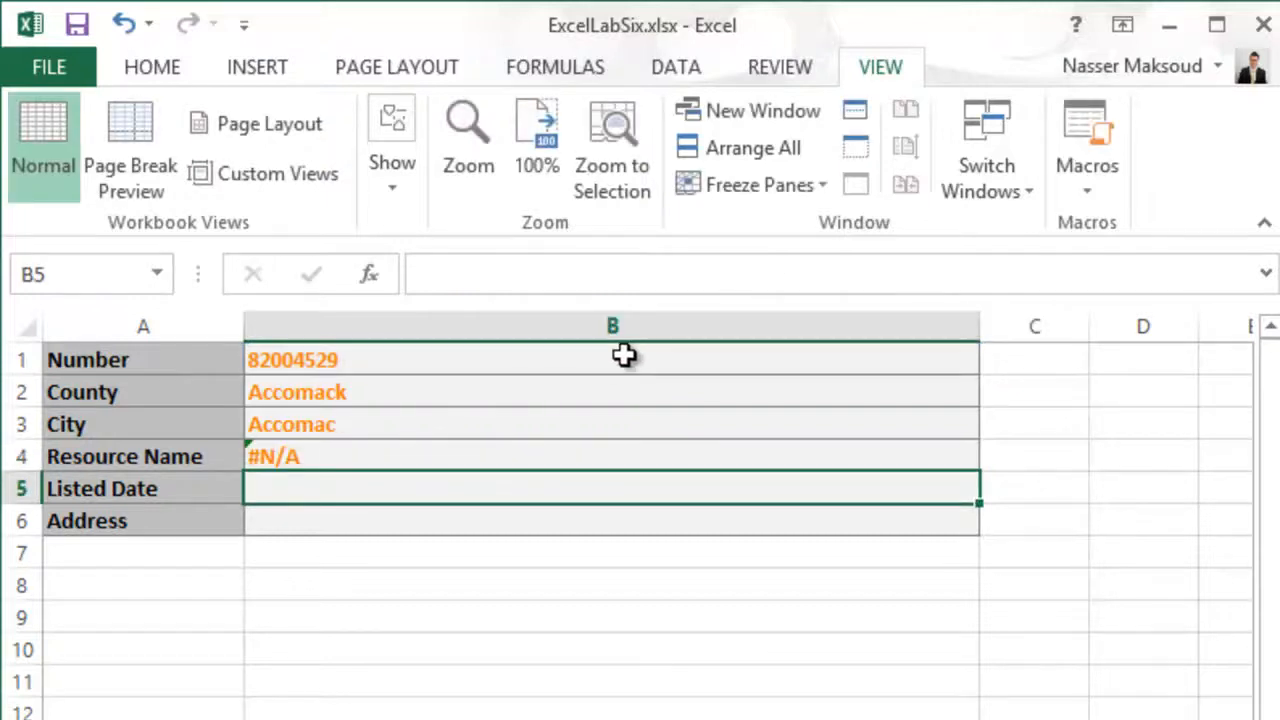
- Correct the start of the table array in the B4 formula to A3 and commit it
left_click(512, 451)
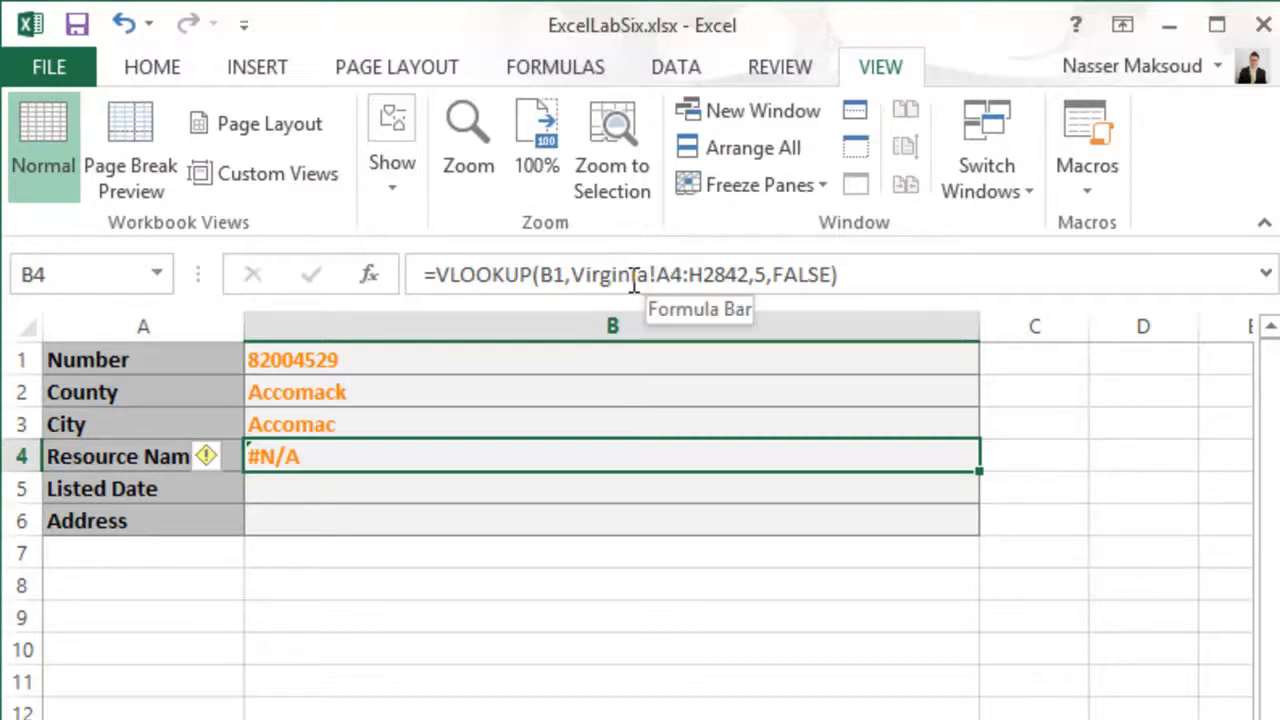
left_click(684, 274)
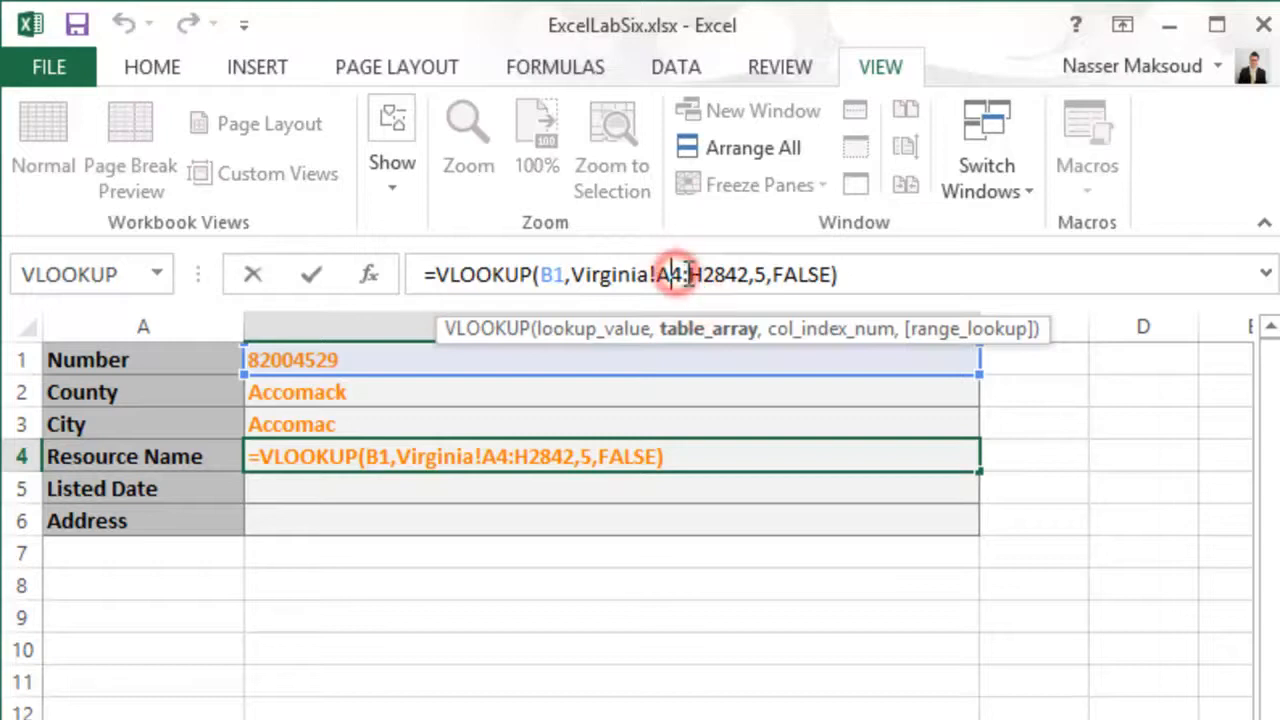
left_click(683, 274)
key("BackSpace")
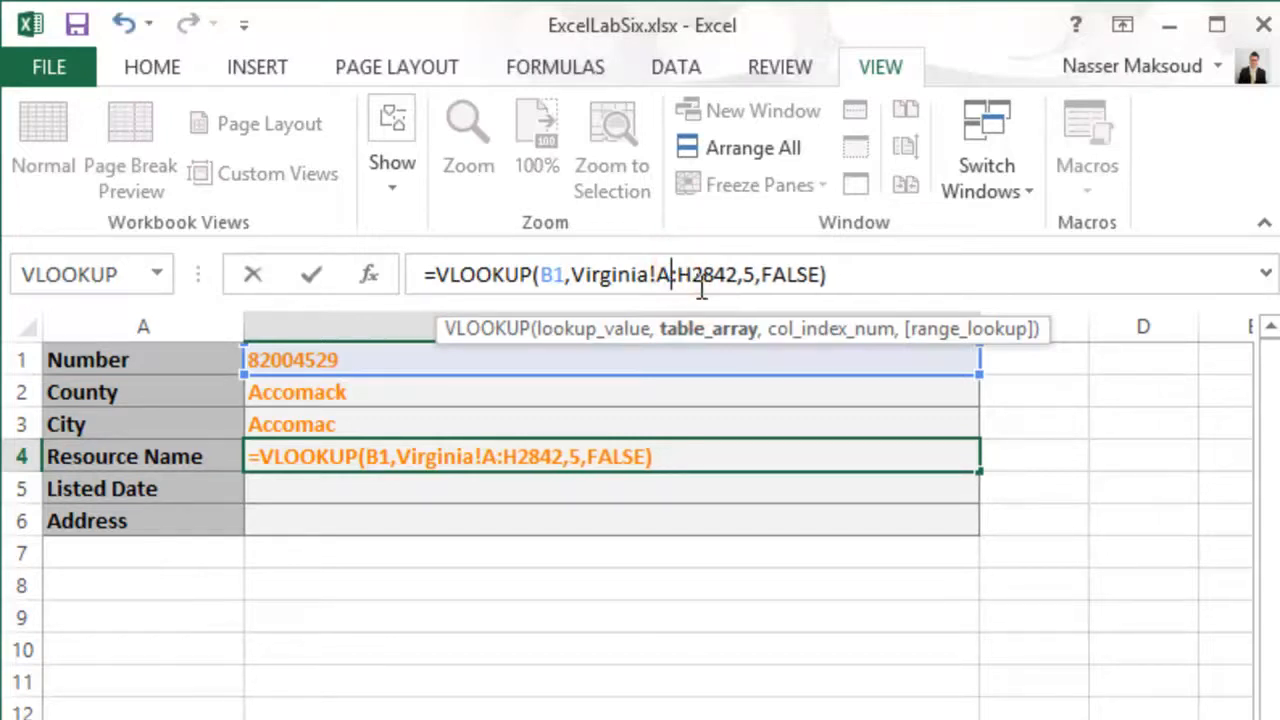
type("3")
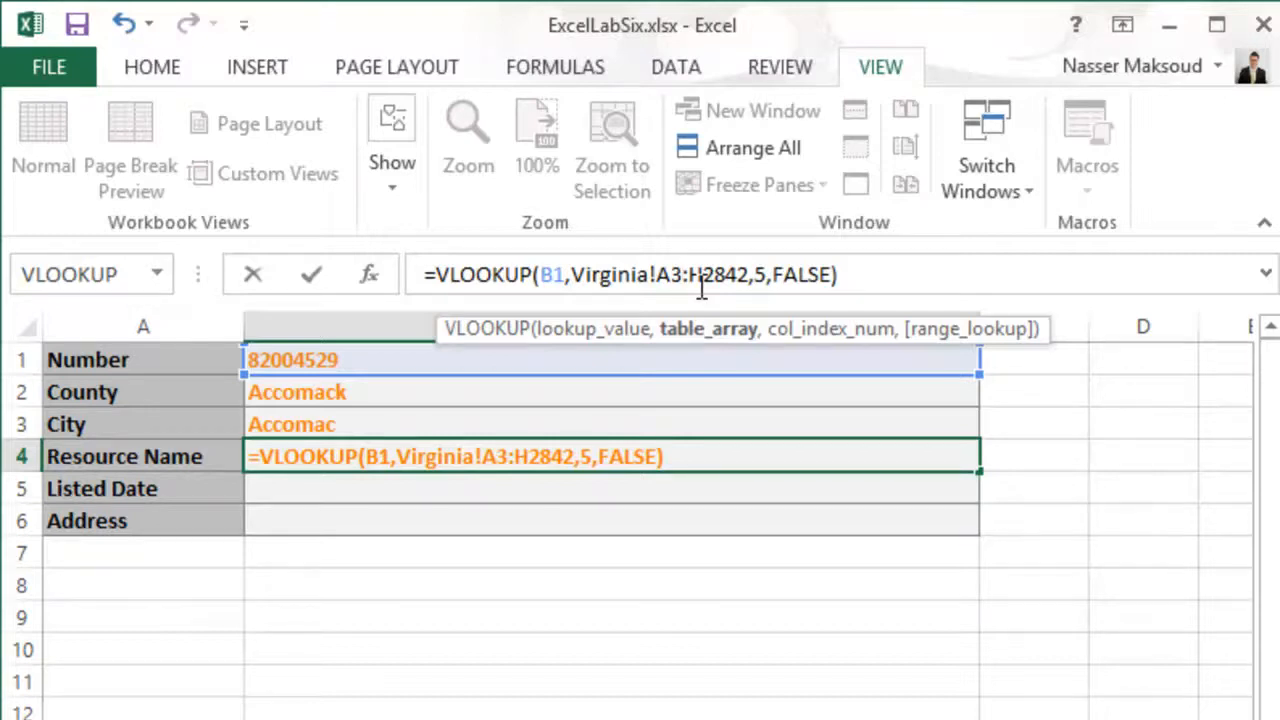
key("Return")
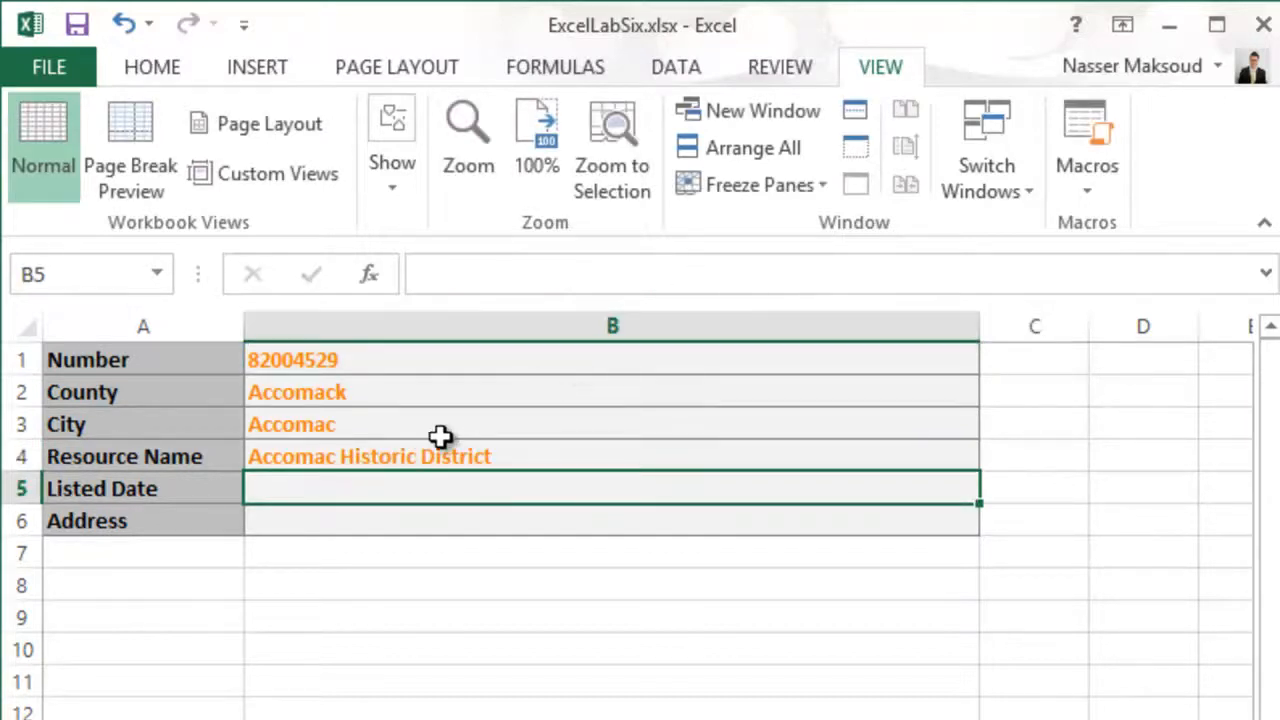
- Review the table array, column index and range lookup arguments of the Resource Name VLOOKUP in B4
left_click(374, 454)
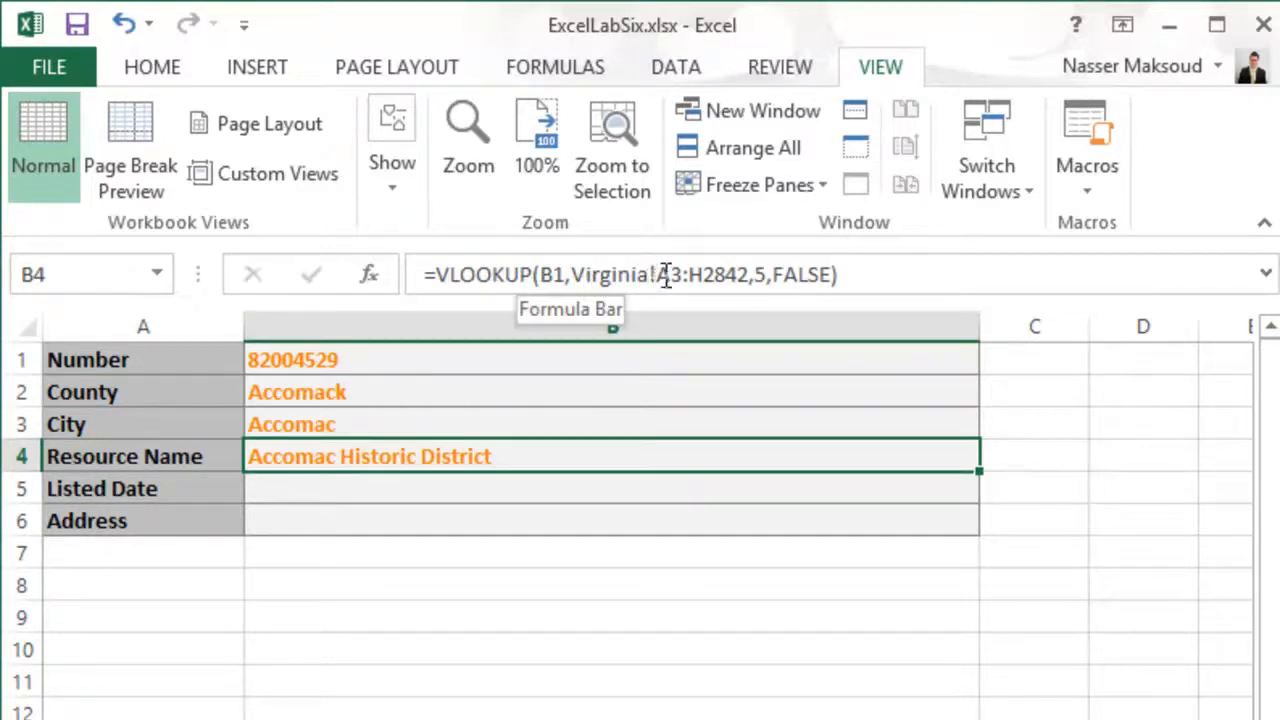
left_click_drag(662, 272, 750, 272)
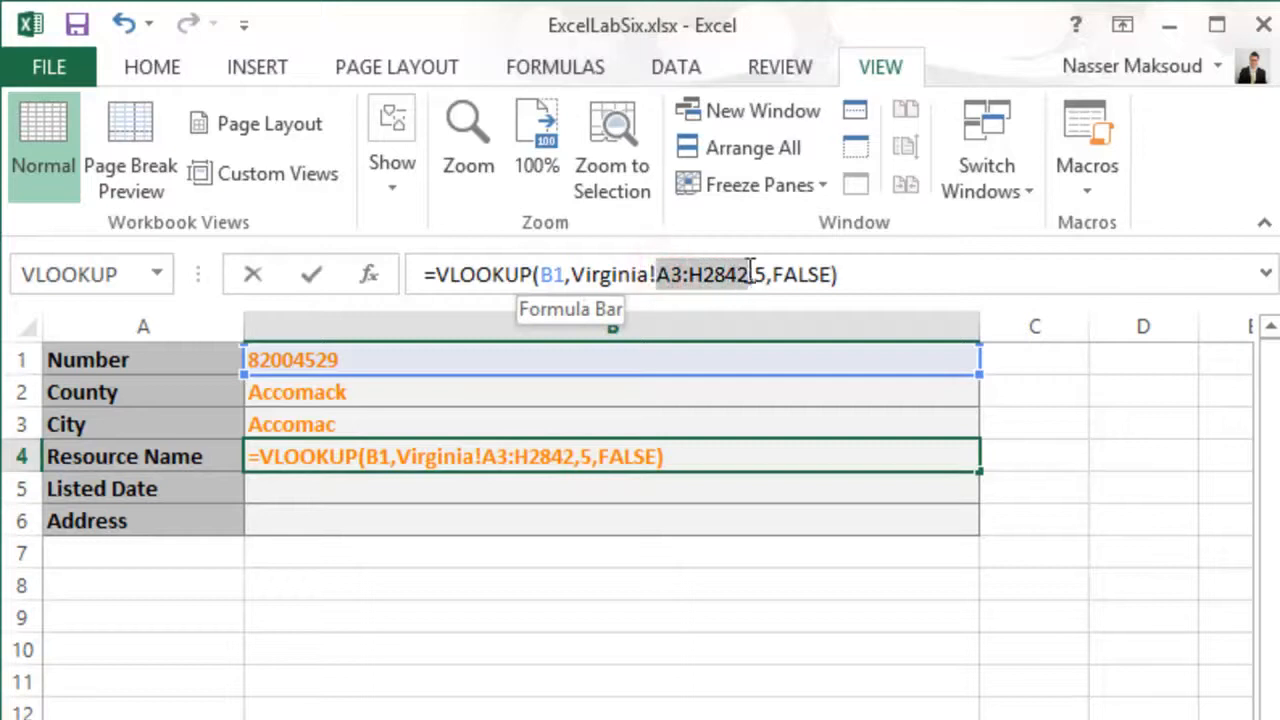
double_click(760, 274)
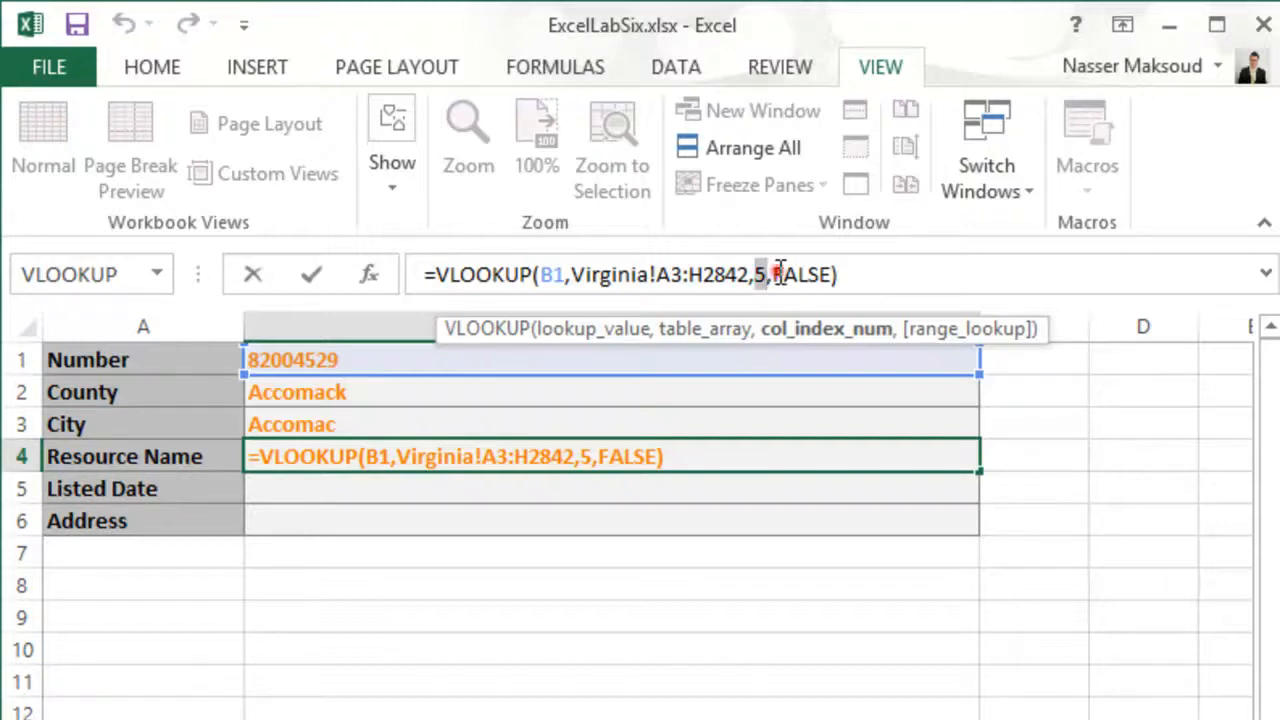
left_click(777, 274)
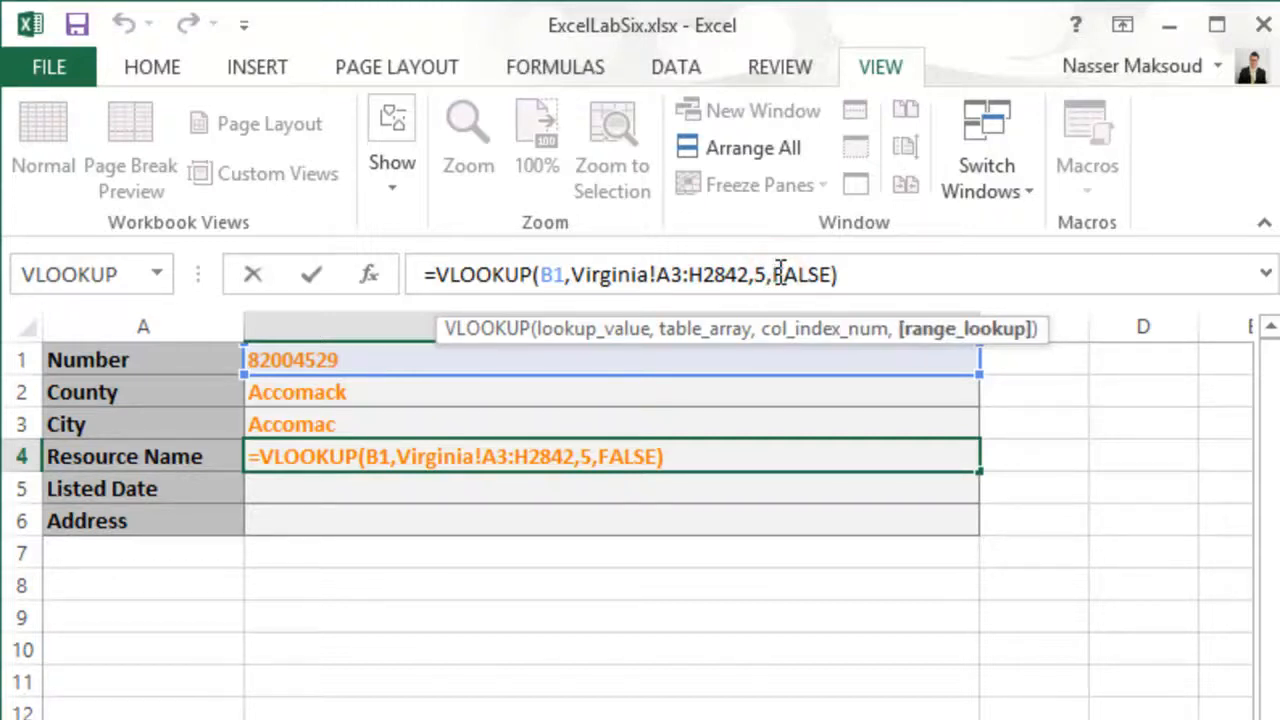
key("Return")
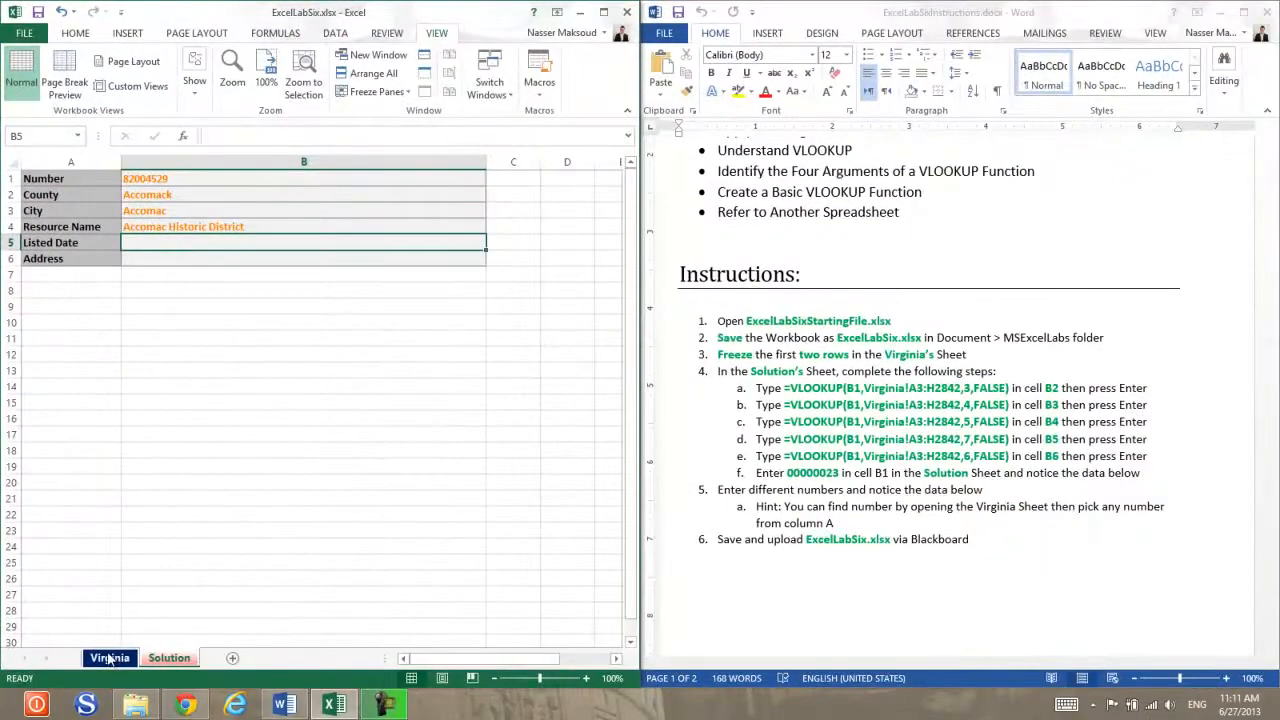
- Count the Virginia sheet's columns from Number across to Listed Date to determine its column index, and return to the Solution sheet
left_click(110, 658)
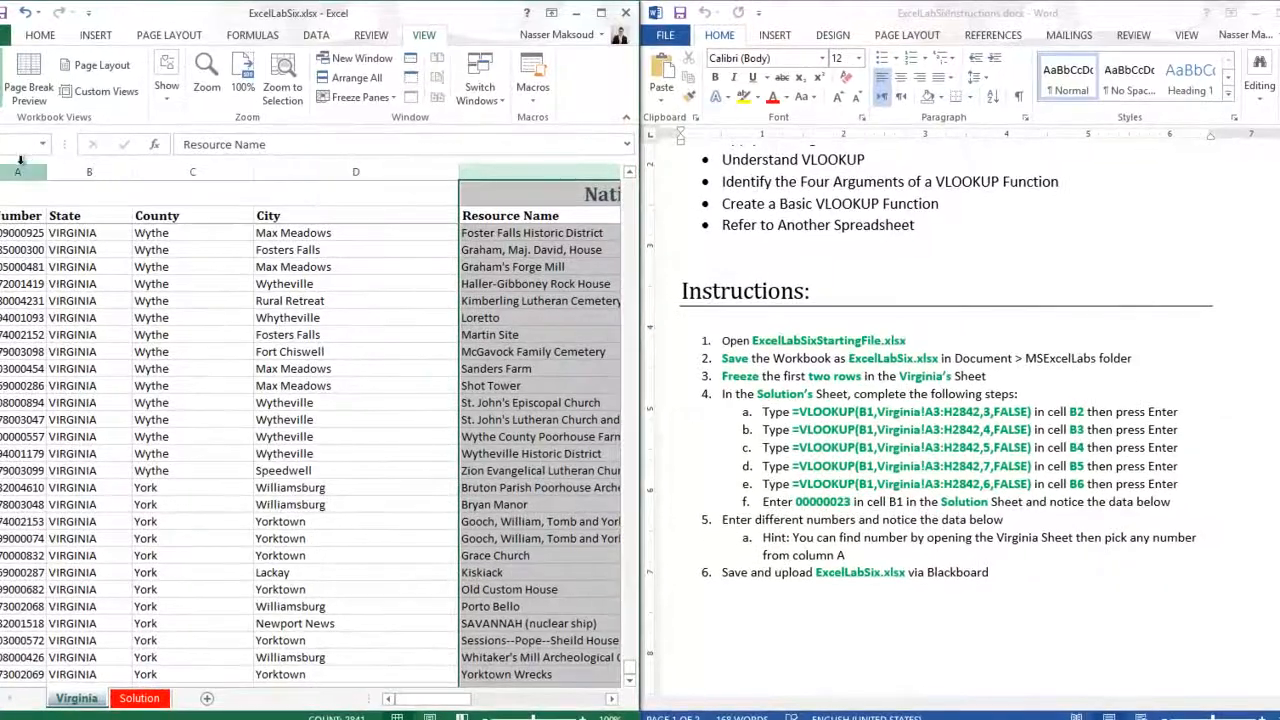
left_click(21, 166)
left_click(82, 172)
left_click(163, 178)
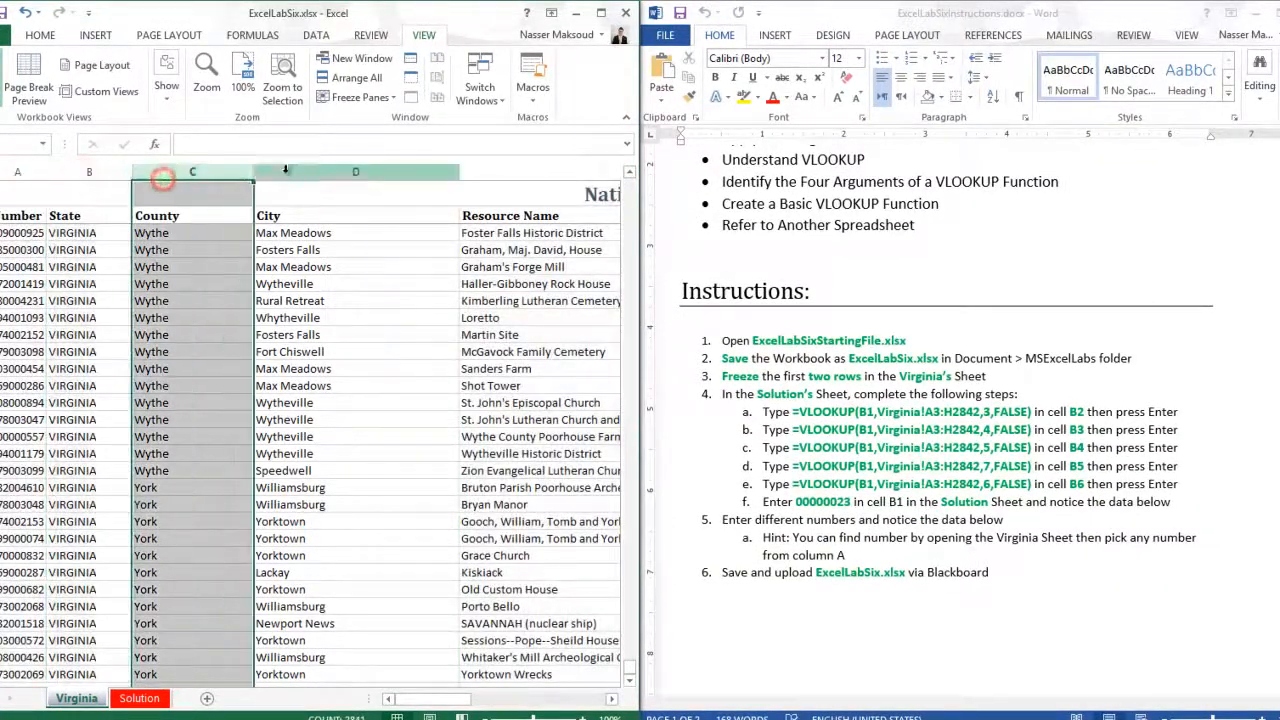
left_click(356, 171)
left_click(500, 173)
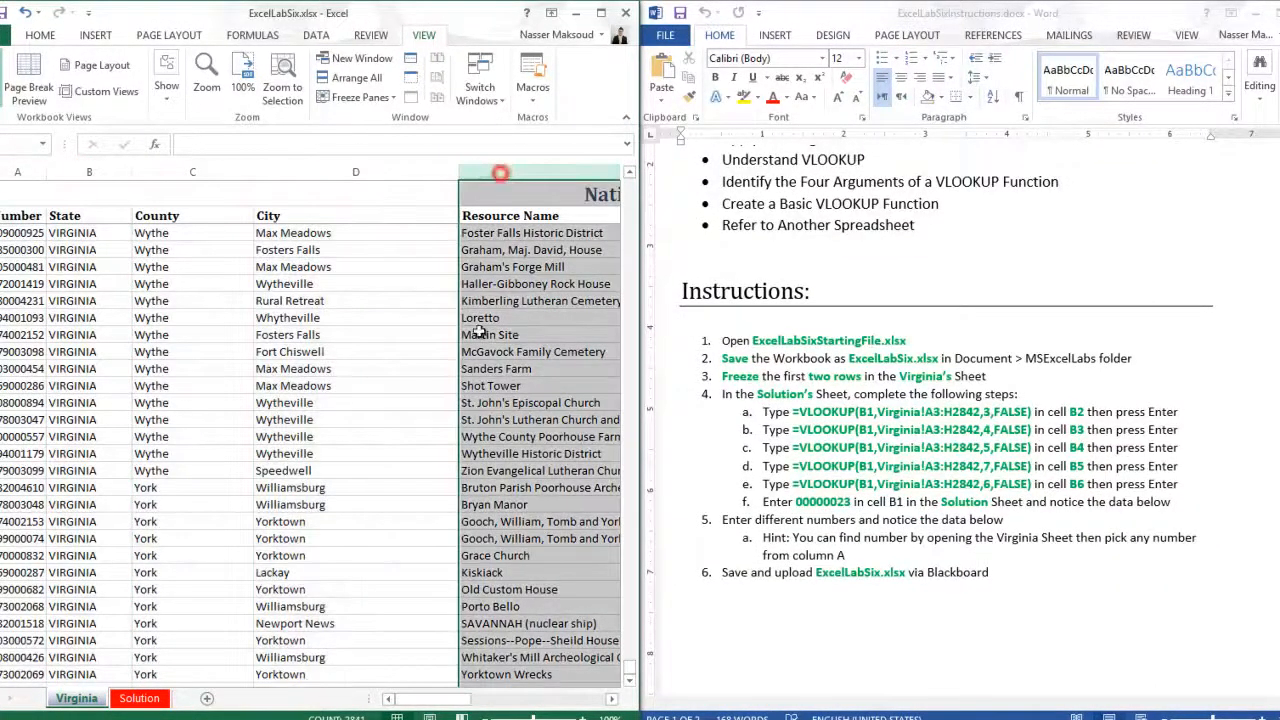
left_click_drag(435, 700, 528, 707)
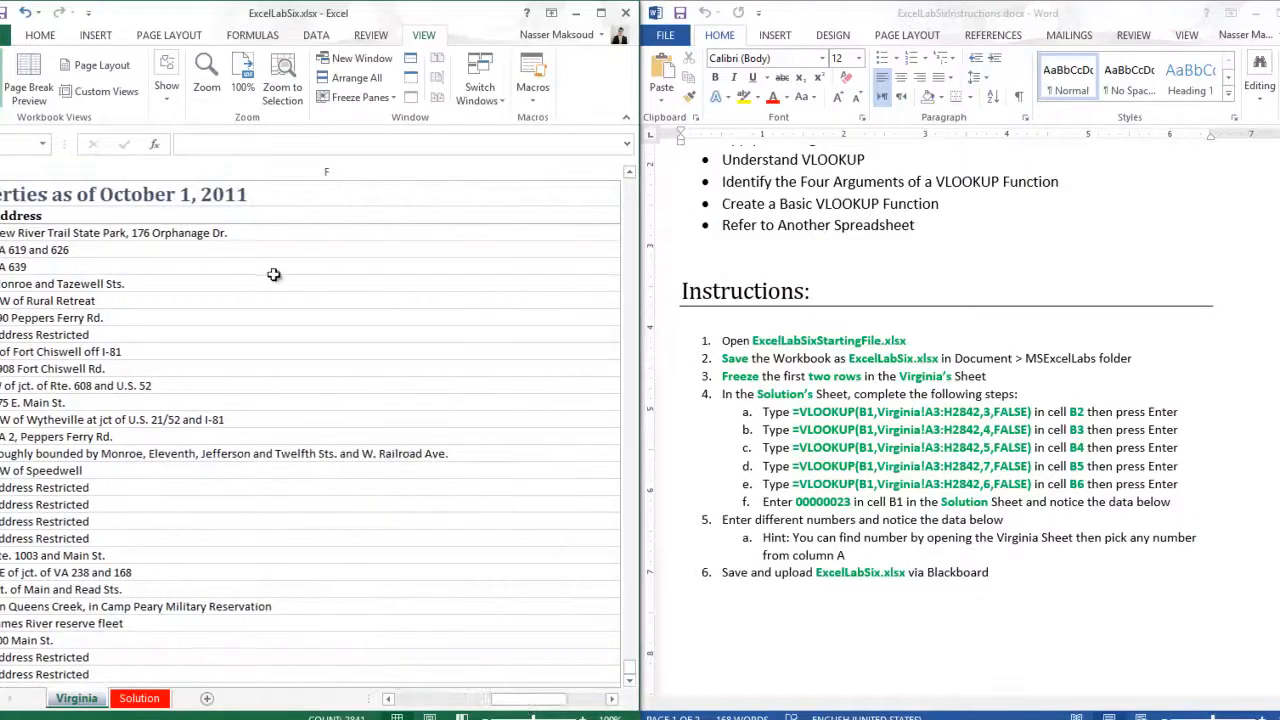
left_click(254, 172)
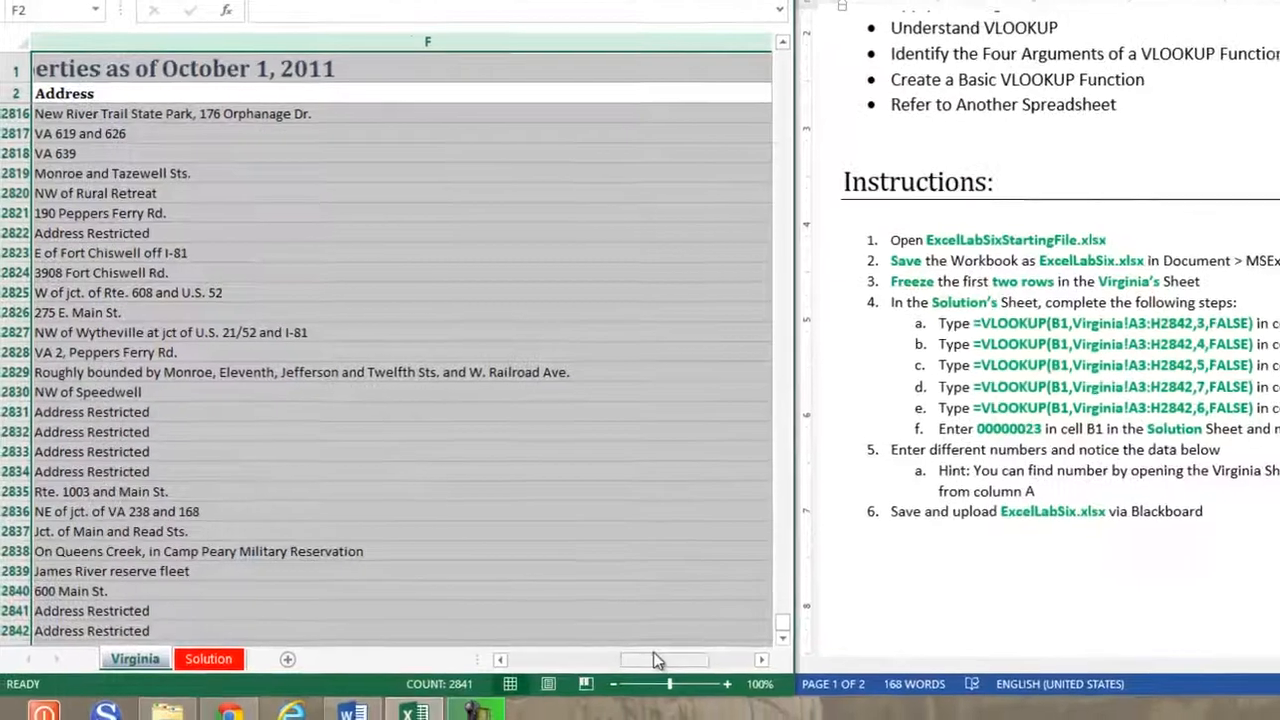
left_click_drag(570, 689, 579, 689)
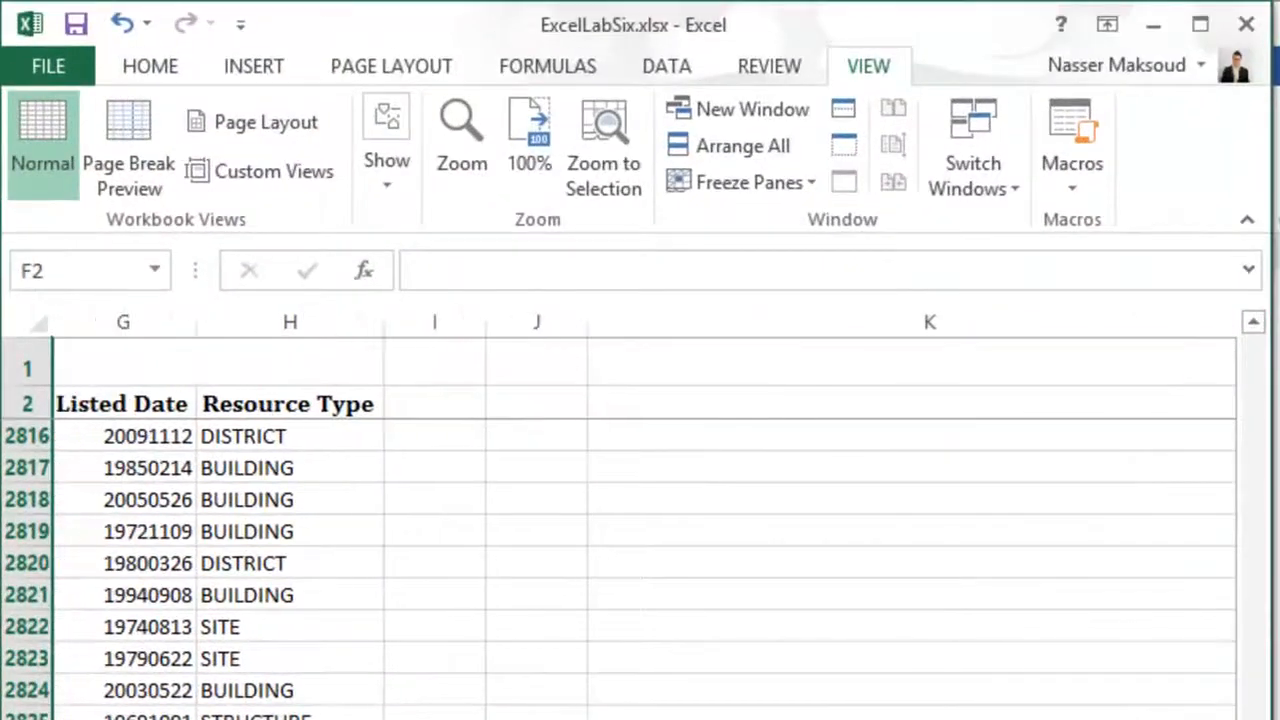
left_click(149, 318)
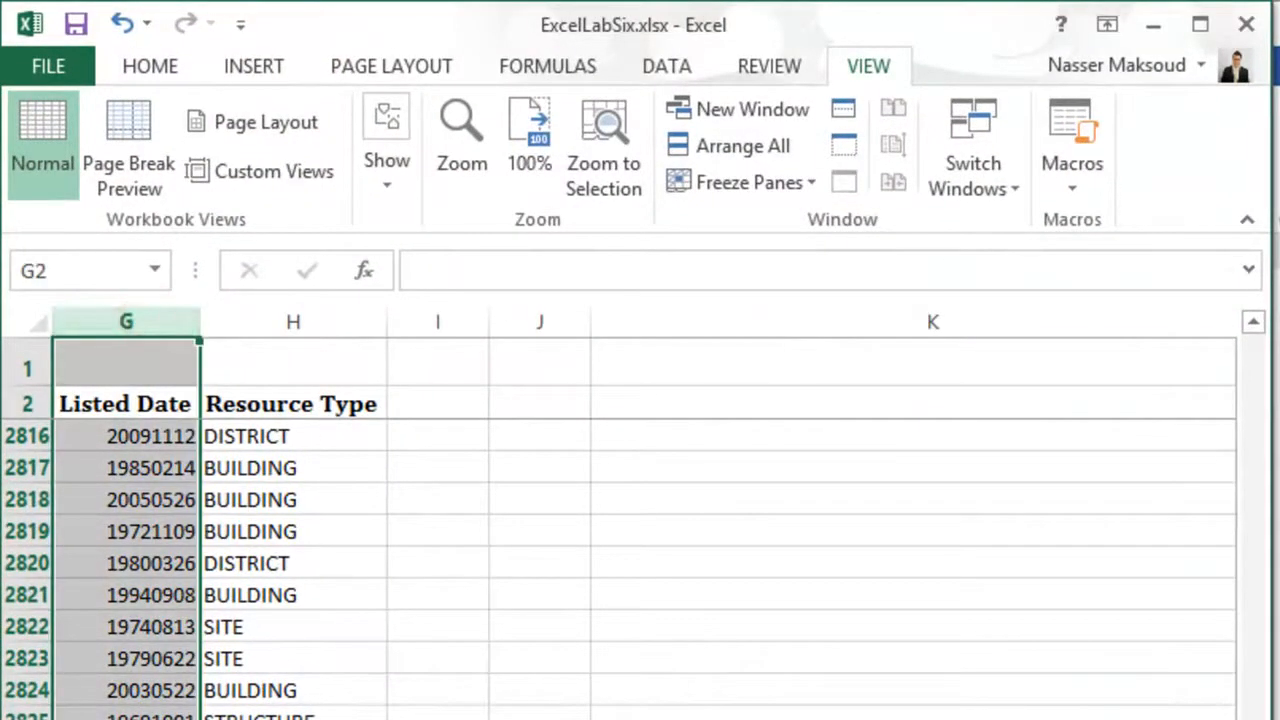
left_click(215, 718)
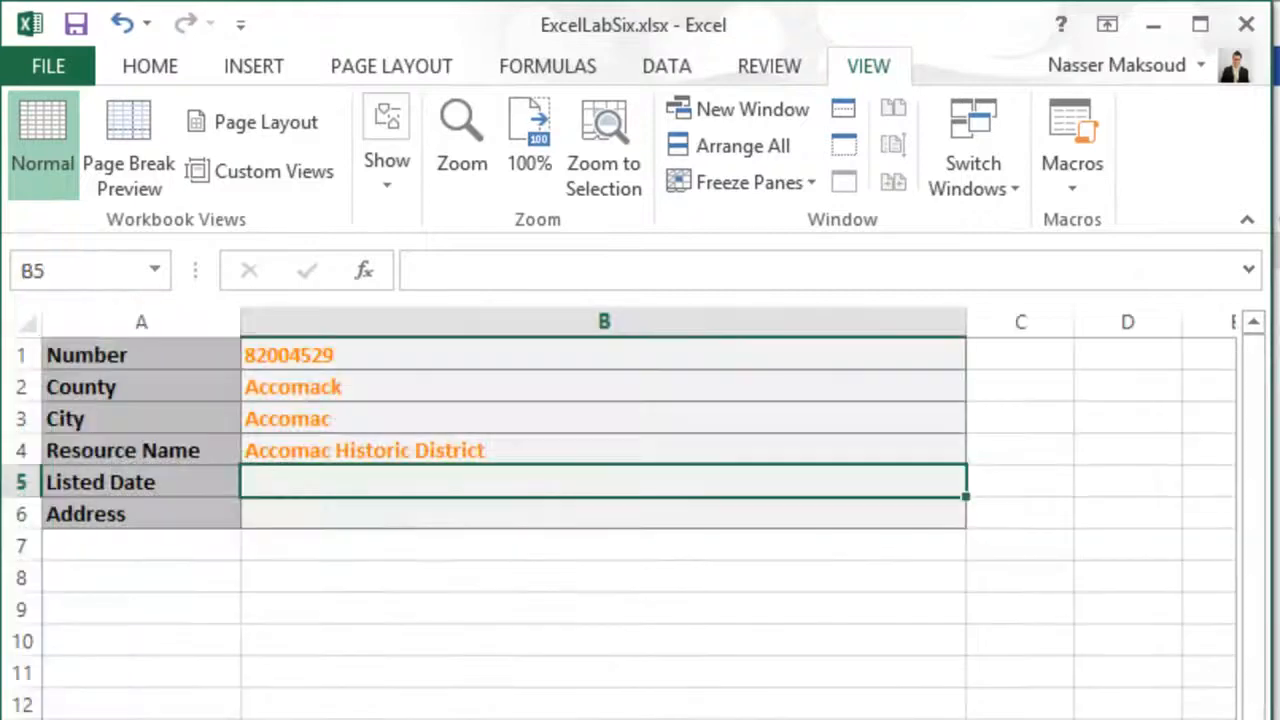
- Copy the Listed Date formula =VLOOKUP(B1,Virginia!A3:H2842,7,FALSE) from the Word instructions and paste it into cell B5
left_click(160, 452)
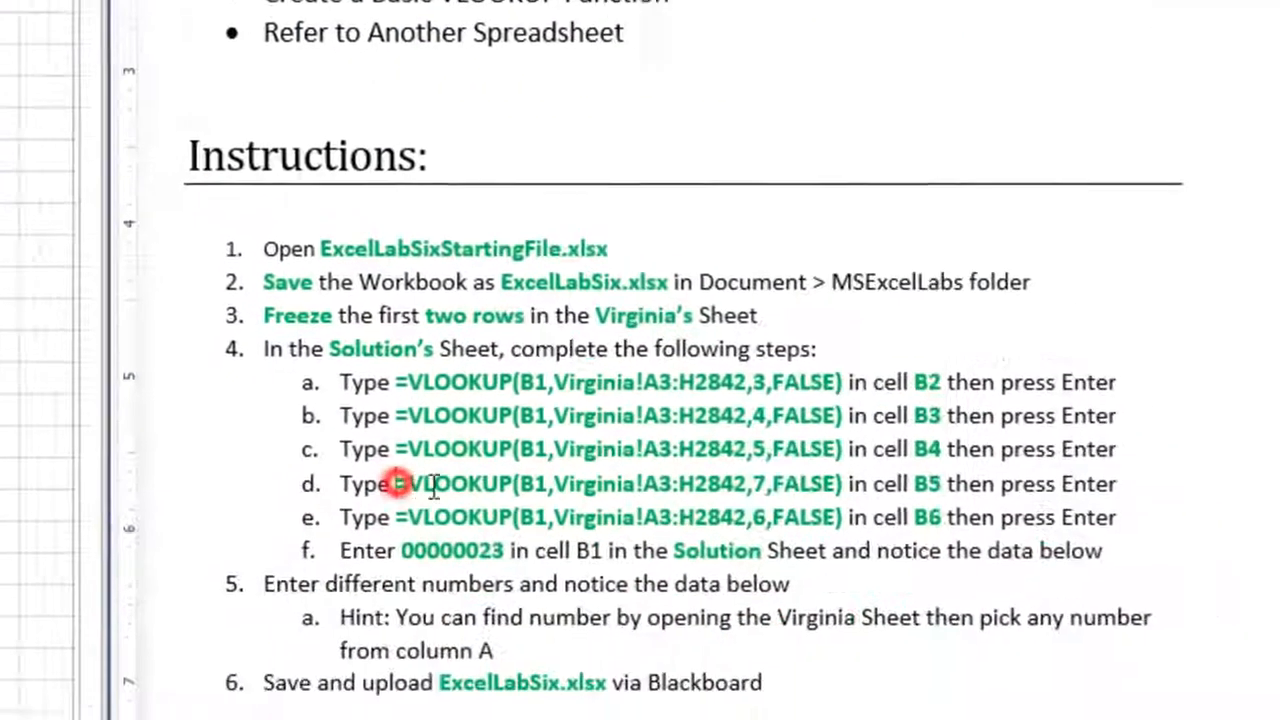
left_click_drag(397, 484, 817, 476)
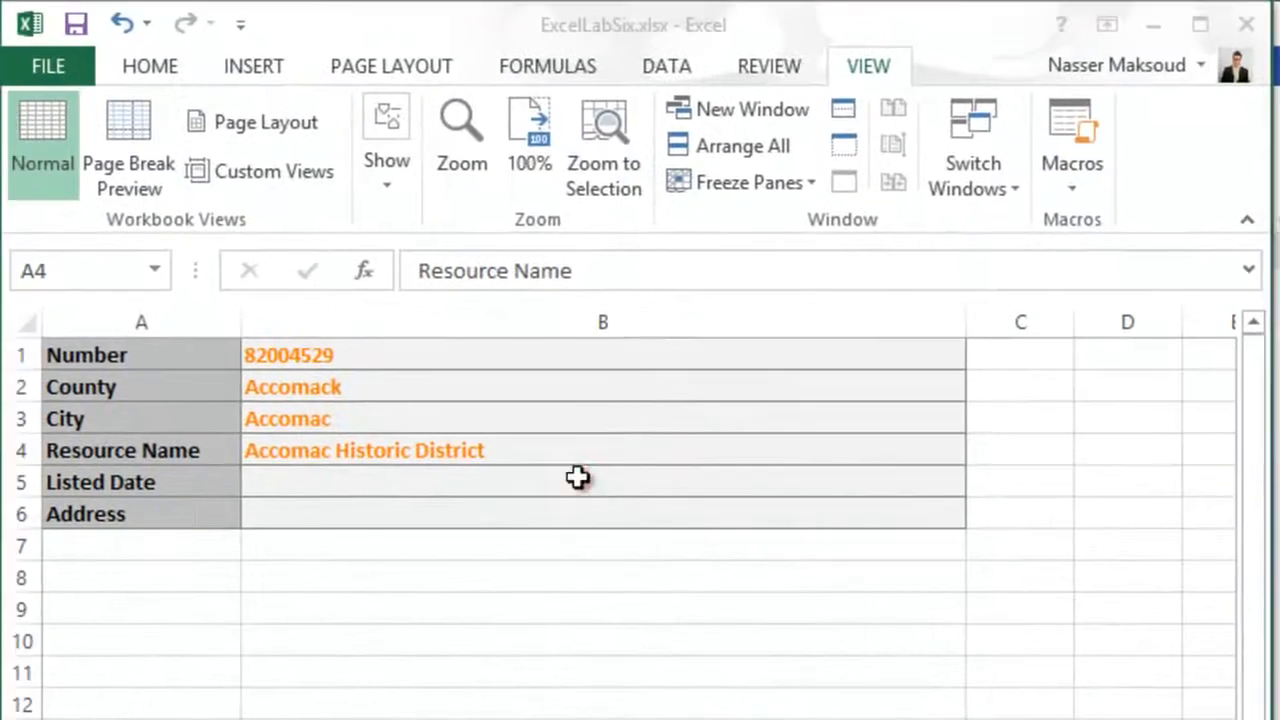
left_click(578, 477)
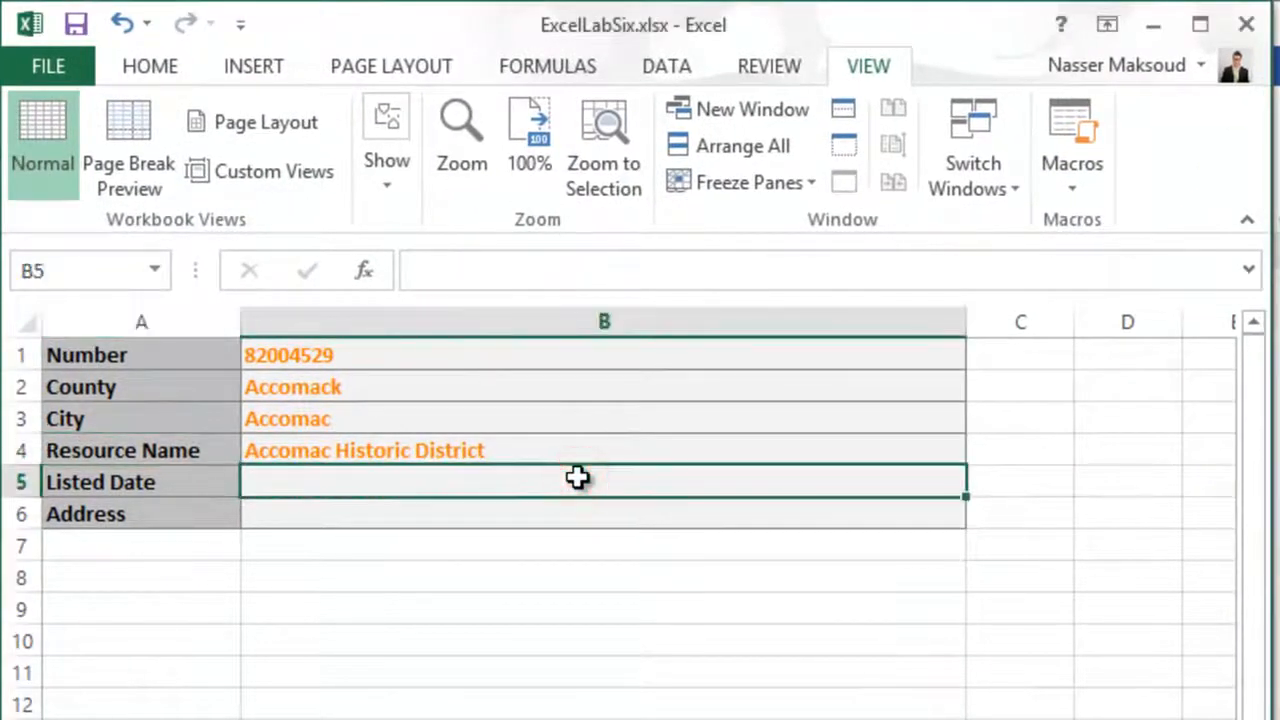
type("=VLOOKUP(B1,Virginia!A3:H2842,7,FALSE)")
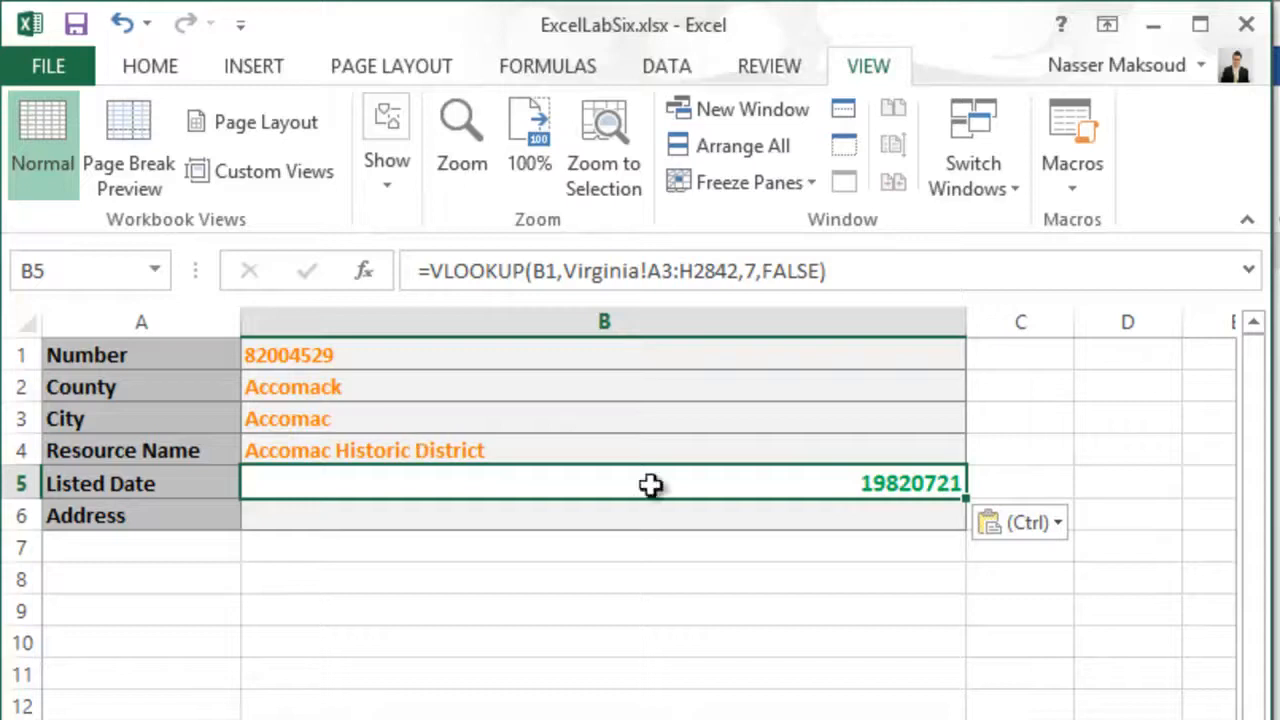
- Copy the formatting of the Resource Name result in B4 onto the Listed Date cell B5 with Format Painter
left_click(429, 453)
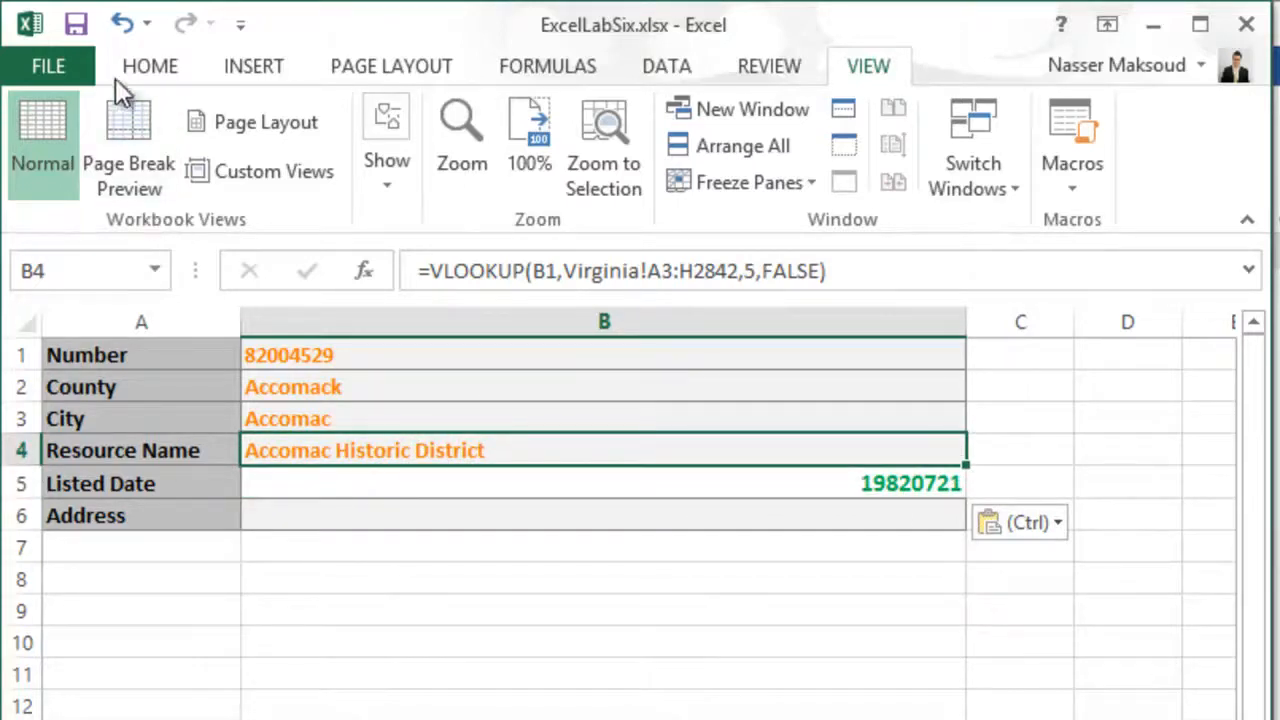
left_click(140, 64)
left_click(91, 183)
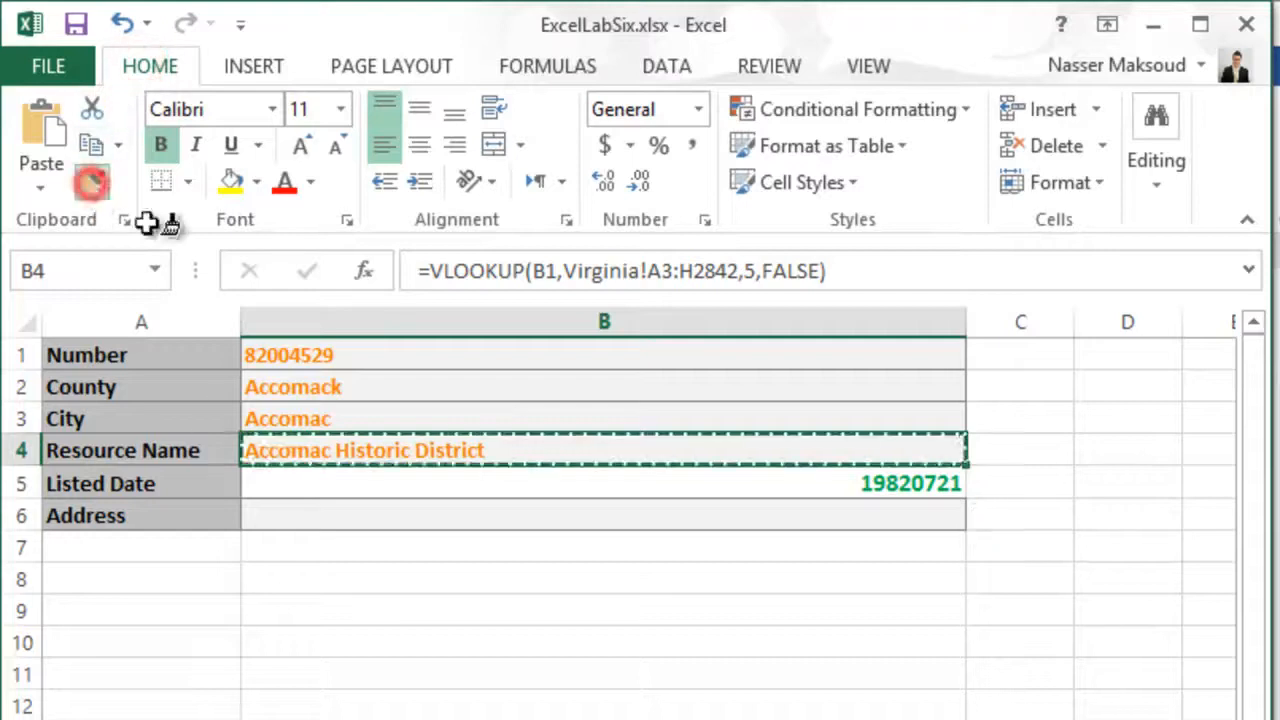
left_click(757, 483)
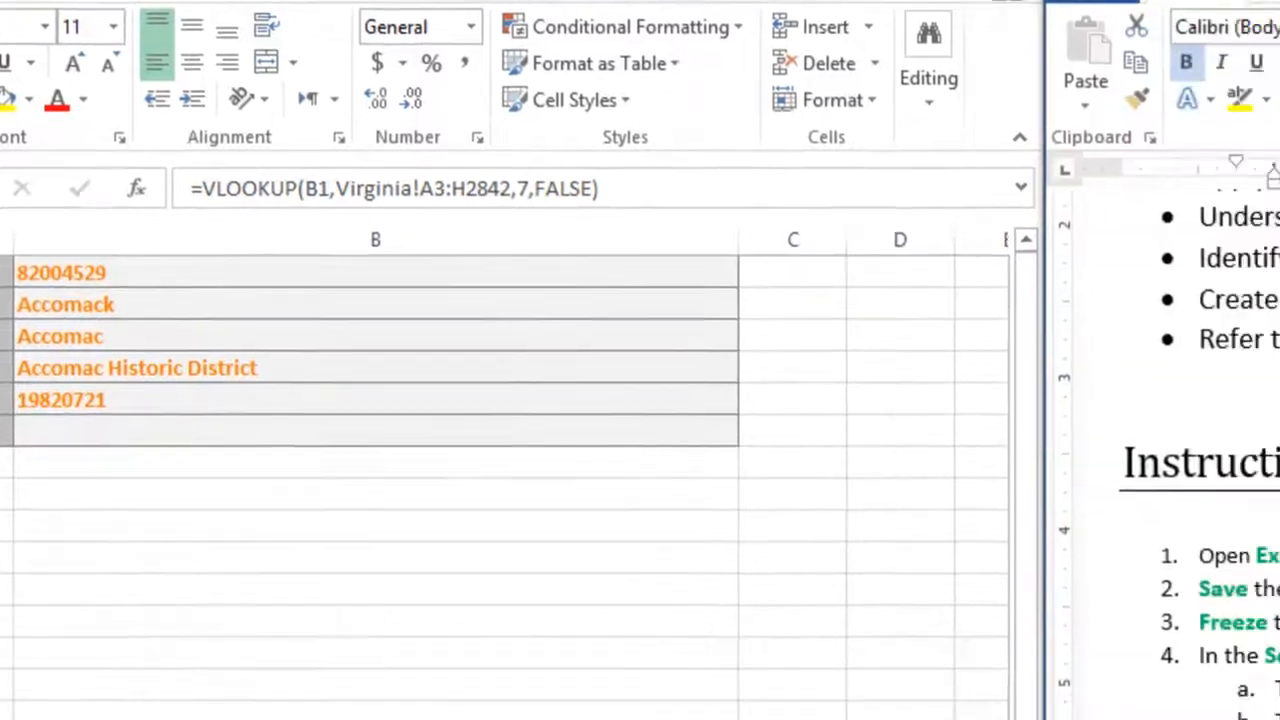
- Copy the Address formula =VLOOKUP(B1,Virginia!A3:H2842,6,FALSE) from the Word instructions and paste it into cell B6
left_click_drag(341, 486, 558, 486)
left_click(455, 447)
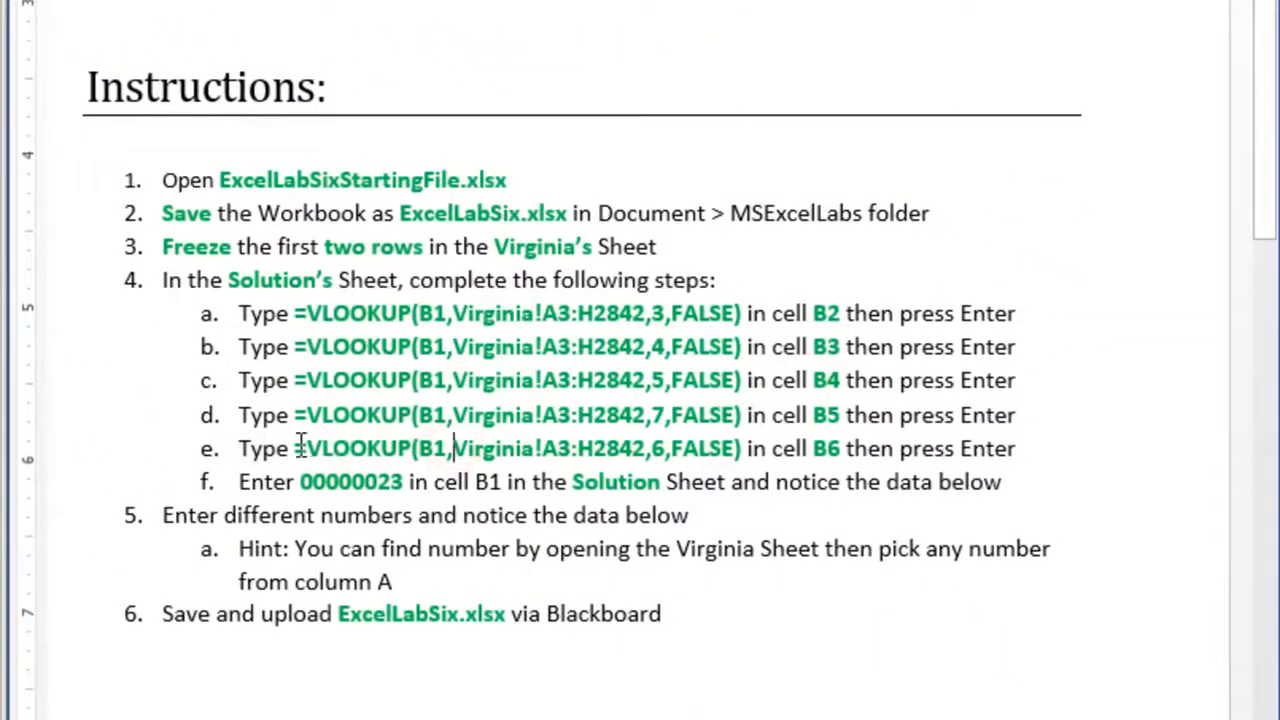
left_click_drag(300, 448, 743, 448)
key("ctrl+c")
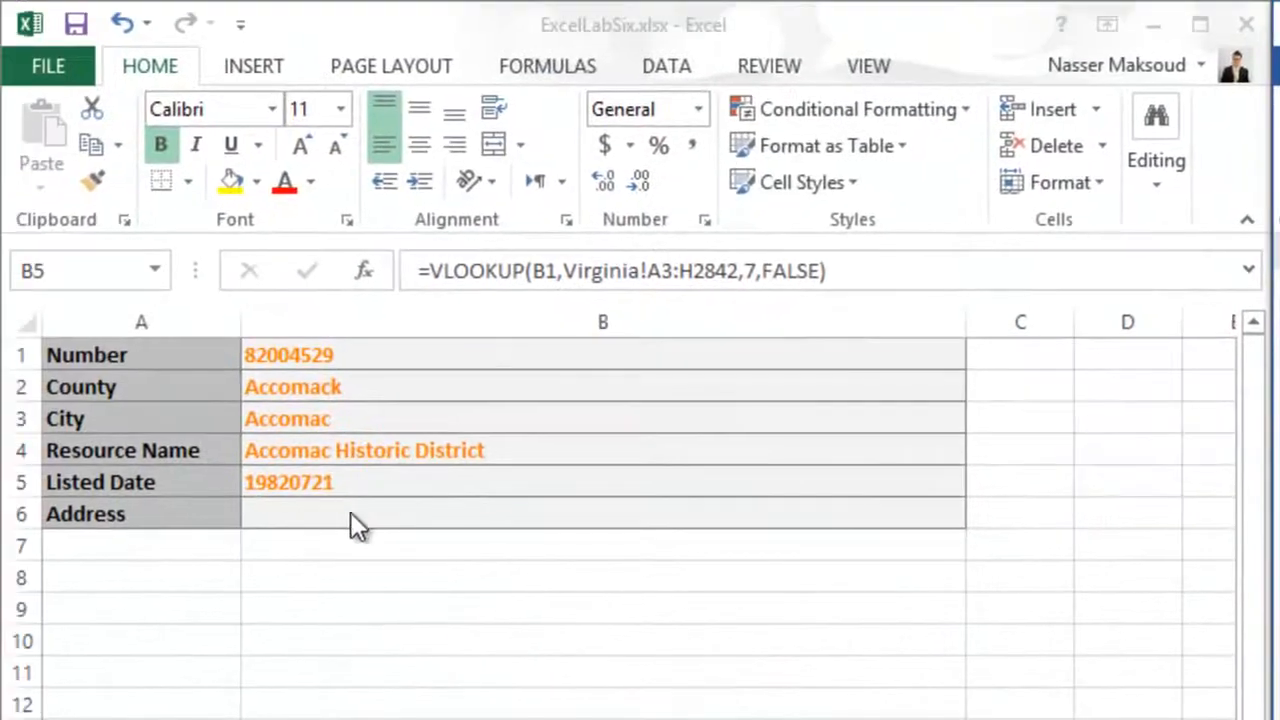
left_click(349, 513)
key("F2")
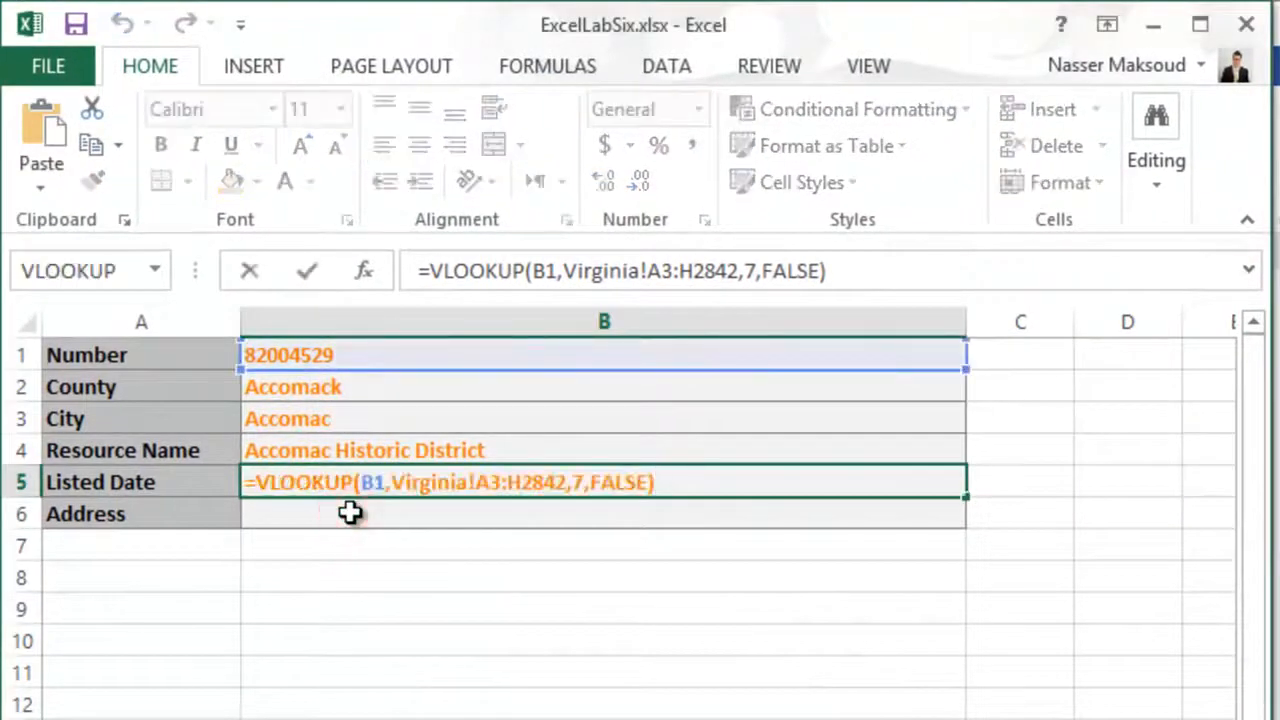
left_click(349, 513)
key("ctrl+v")
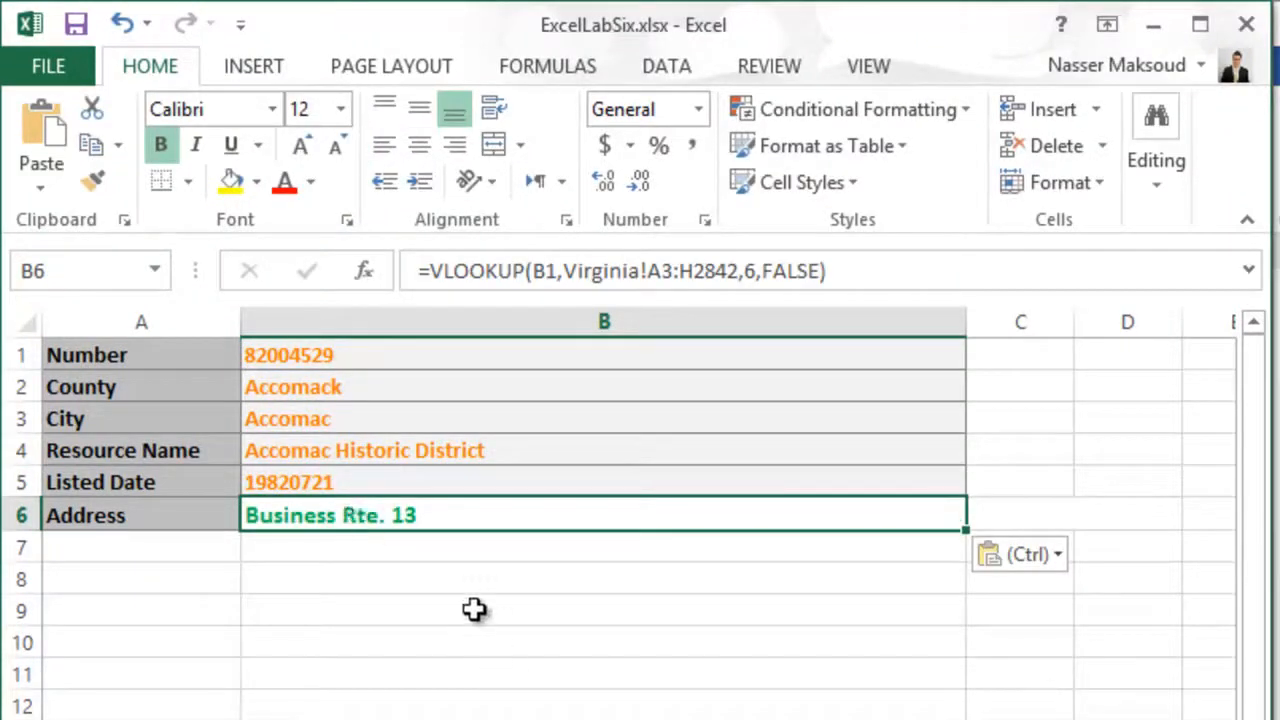
- Apply the formatting of the Listed Date cell B5 to the Address cell B6 with Format Painter
left_click(333, 480)
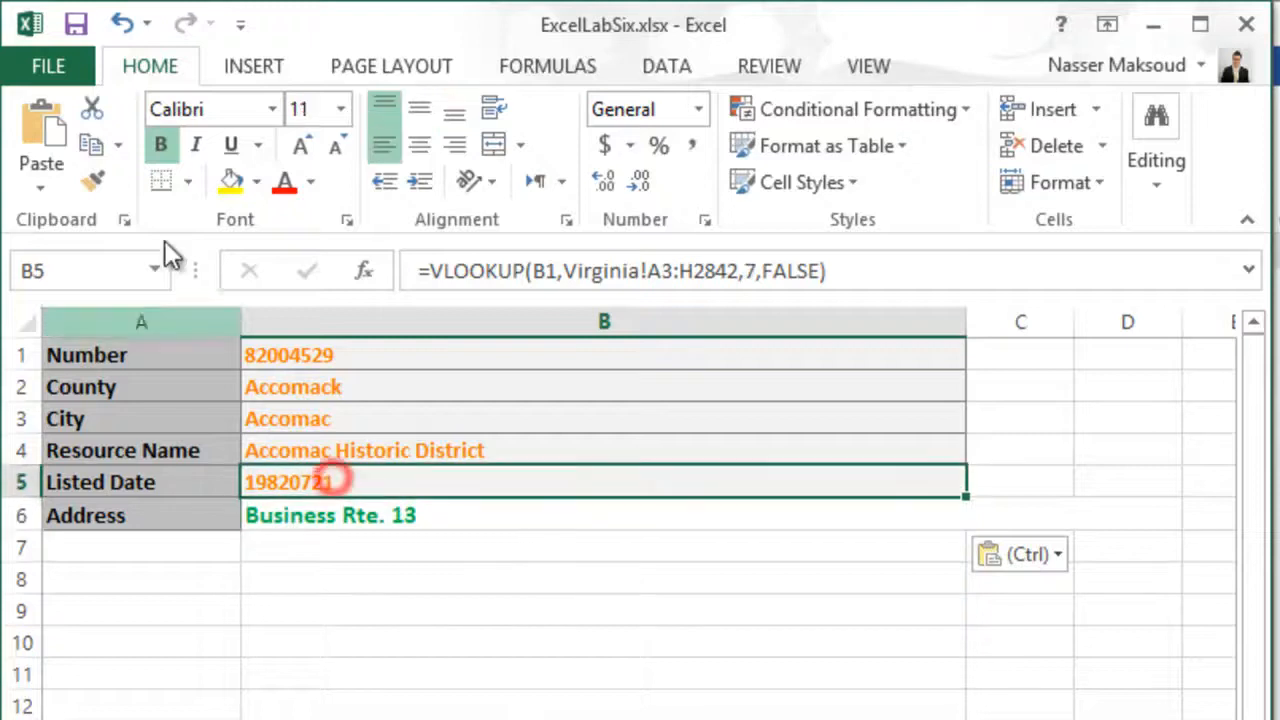
left_click(100, 183)
left_click(306, 516)
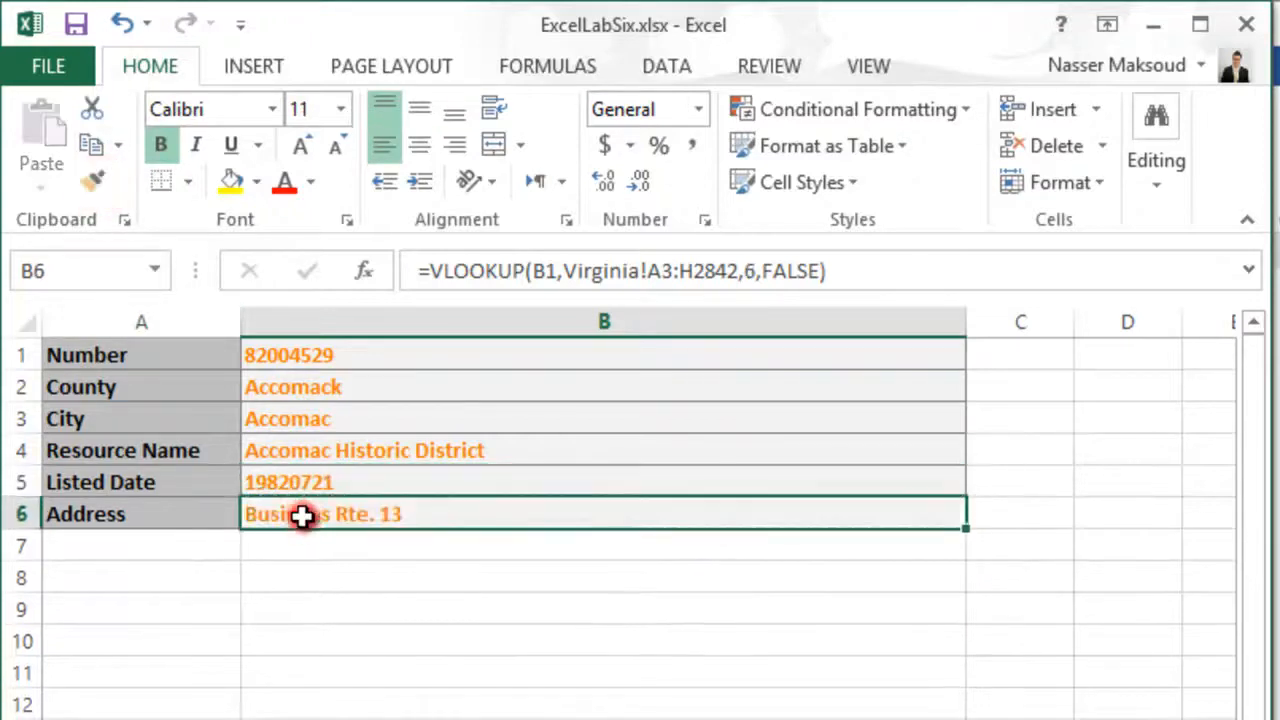
left_click(515, 695)
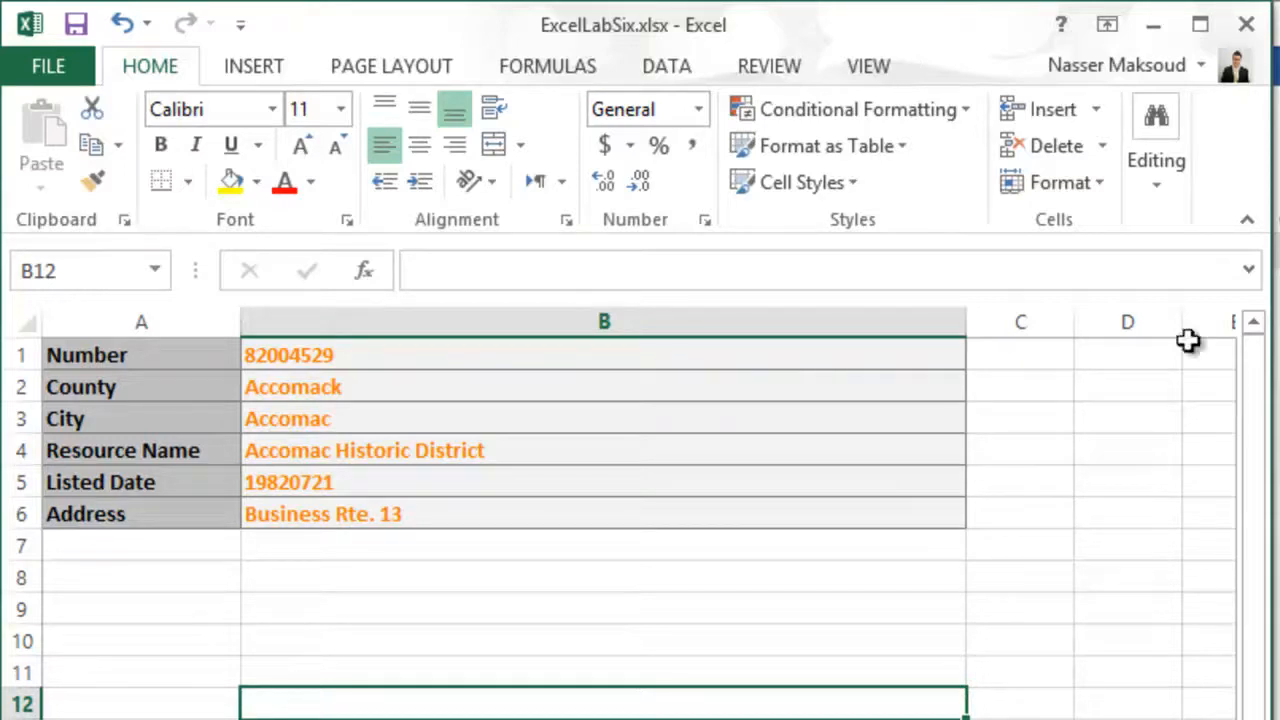
- Enter 00000023 as the lookup number in cell B1 of the Solution sheet
left_click(349, 358)
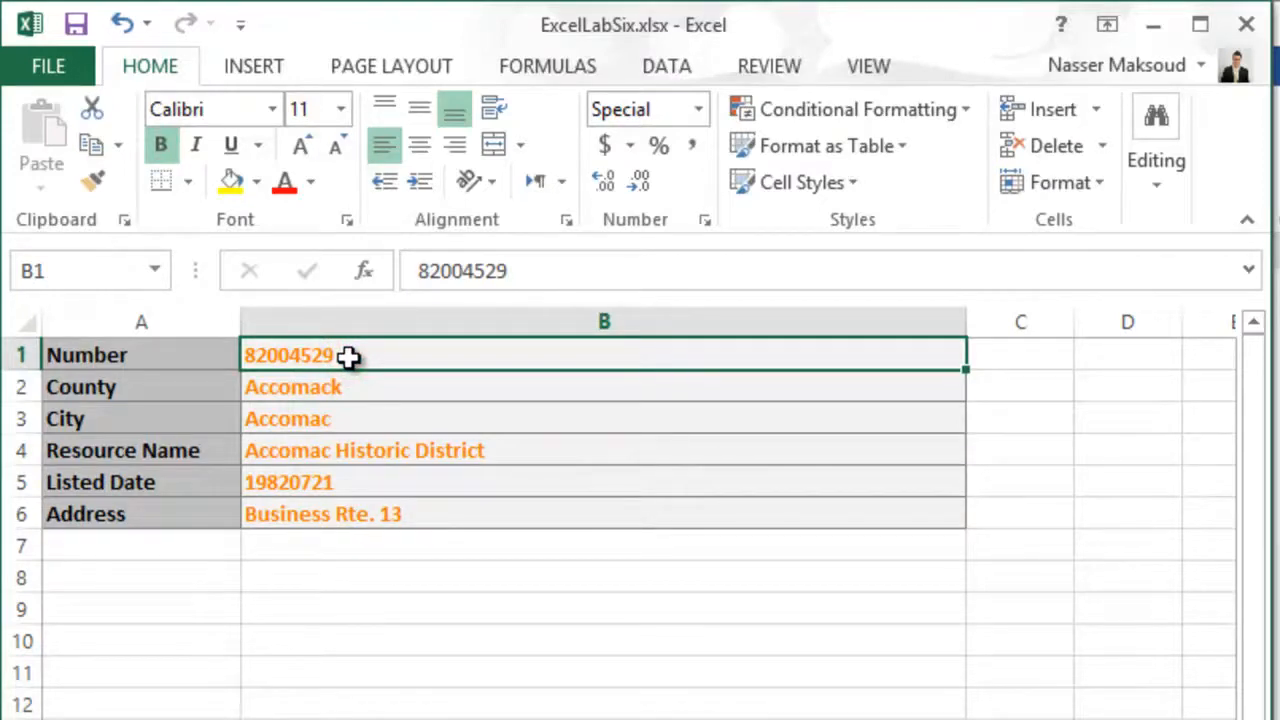
type("0000")
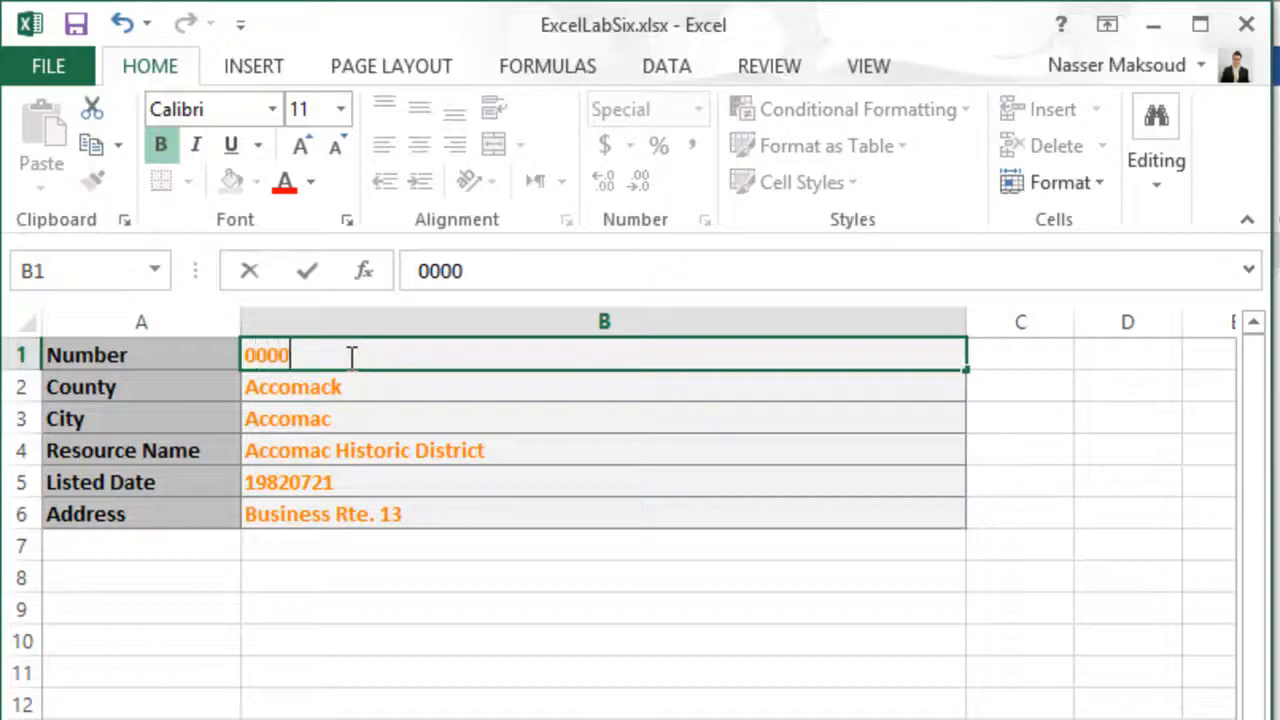
type("0023")
key("Return")
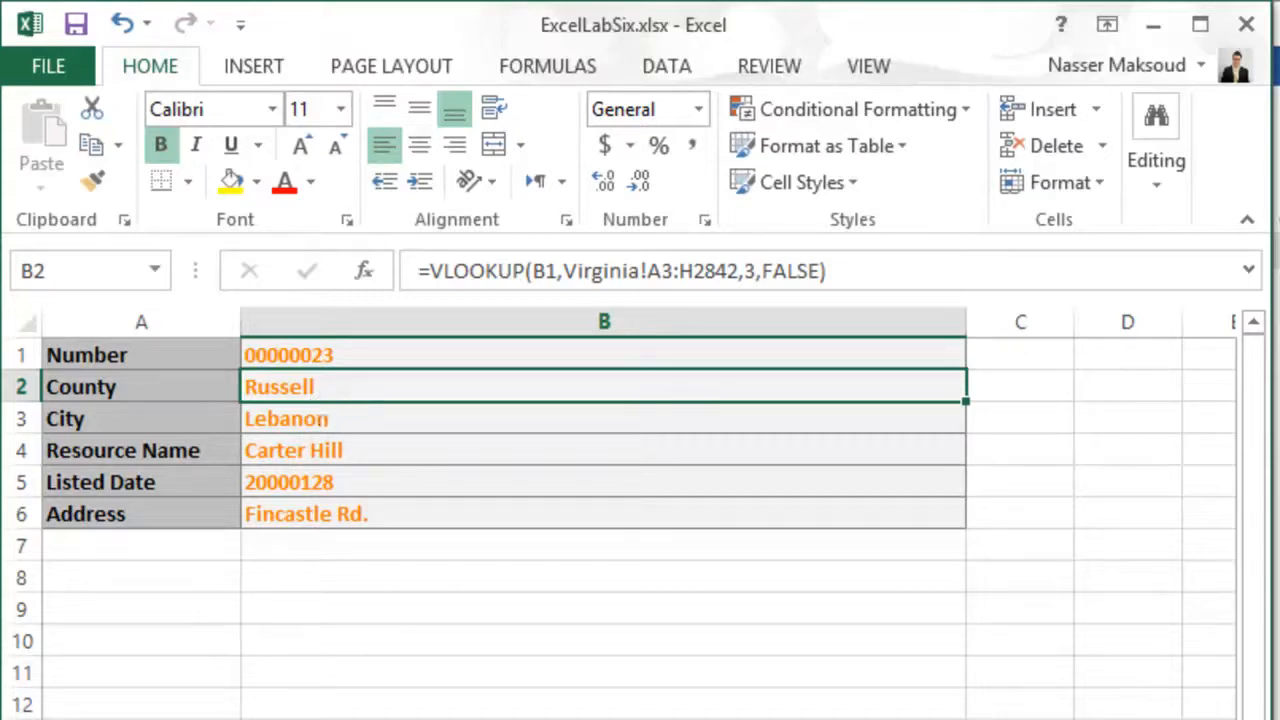
- View the first records of the Virginia sheet from the Number column onward, and return to the Solution sheet
key("ctrl+Page_Up")
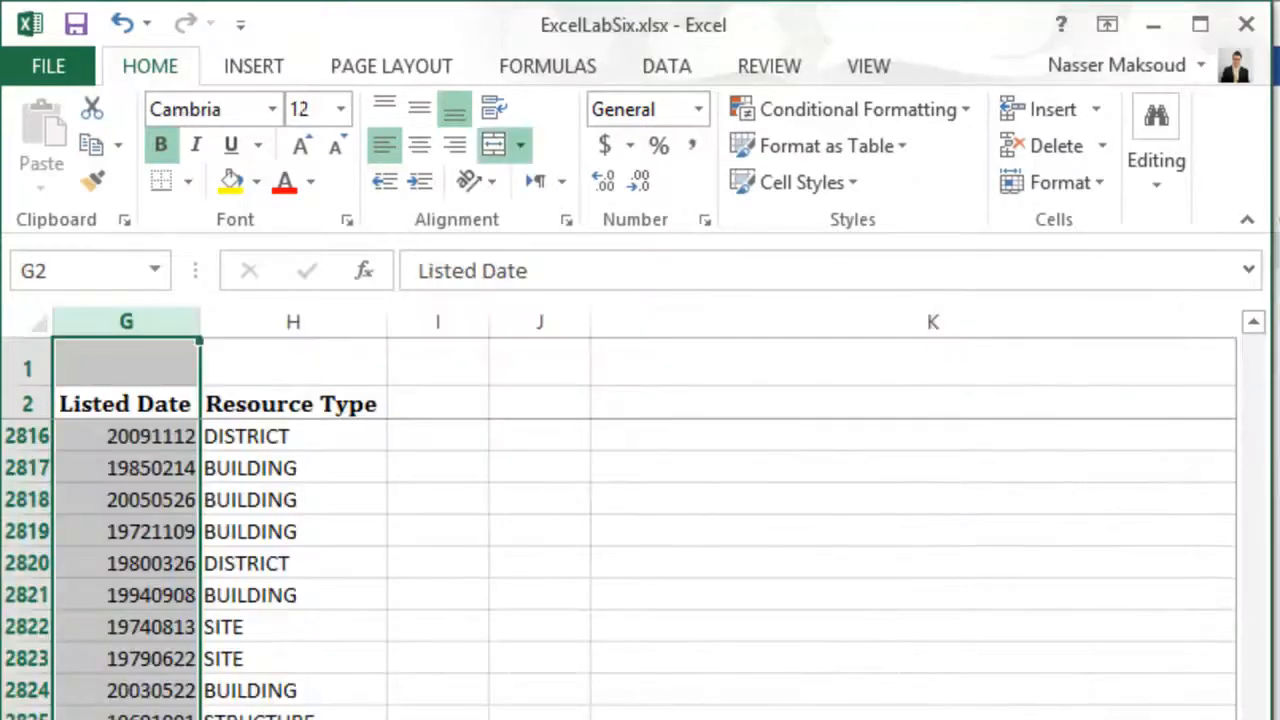
scroll(644, 528, "left", 6)
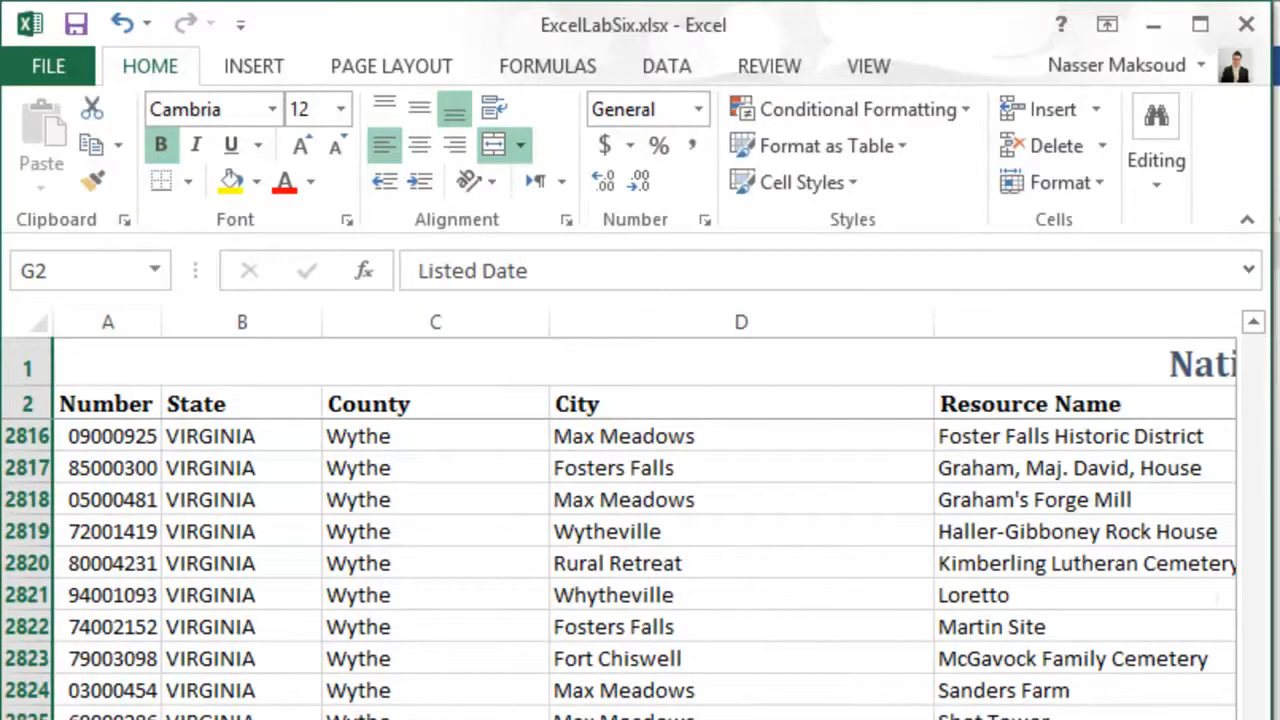
left_click_drag(1252, 719, 1251, 266)
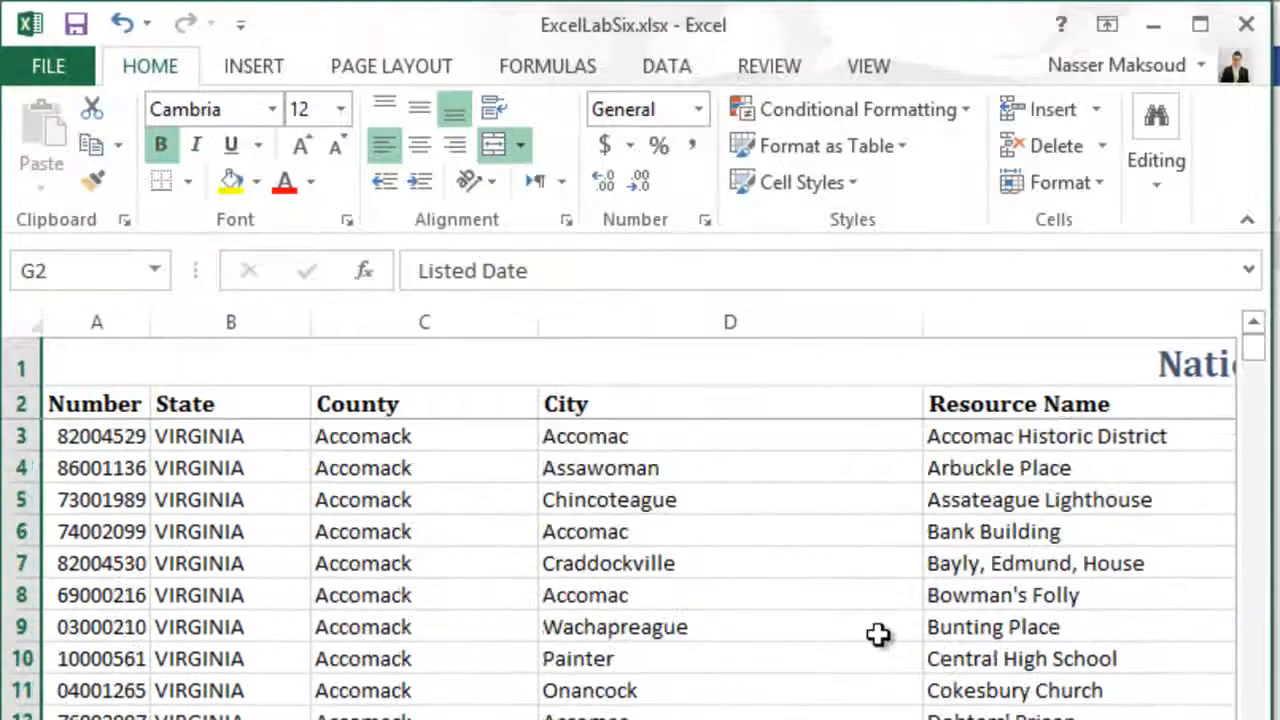
left_click(400, 719)
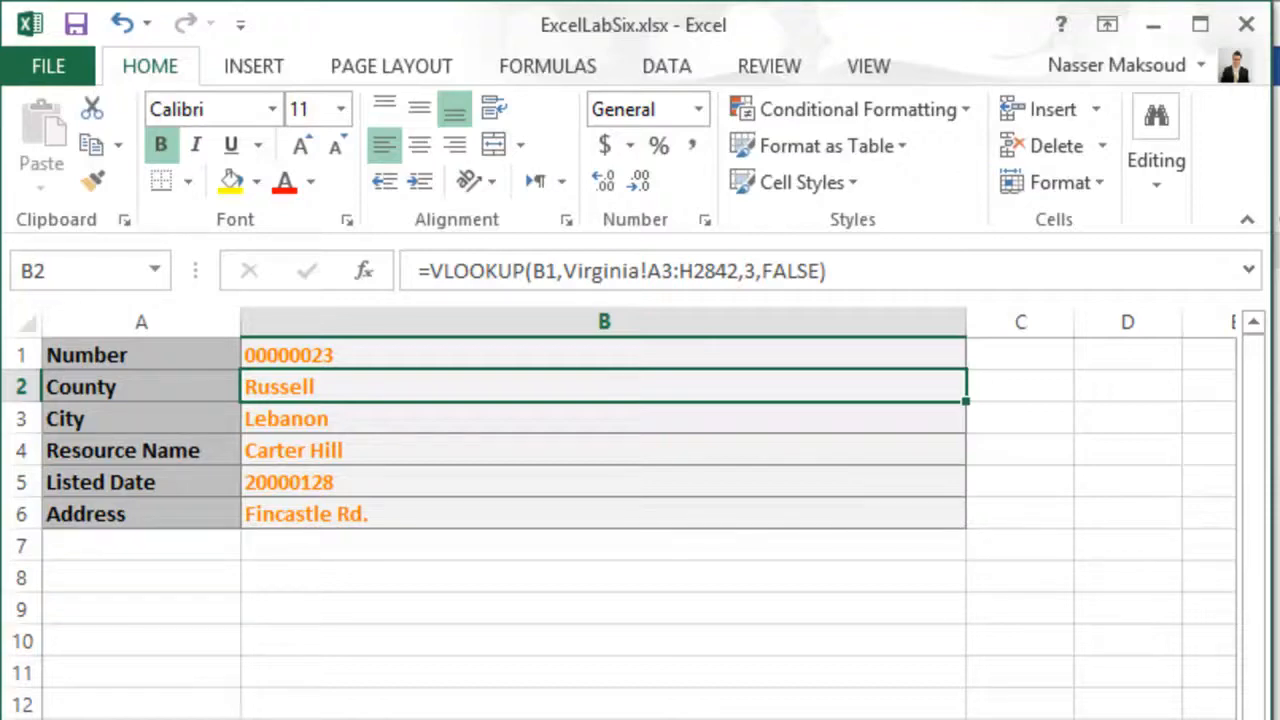
- Examine the numbers in A3 and A4 of the Virginia sheet and their records across to Resource Type, and return to the Solution sheet
key("ctrl+Page_Up")
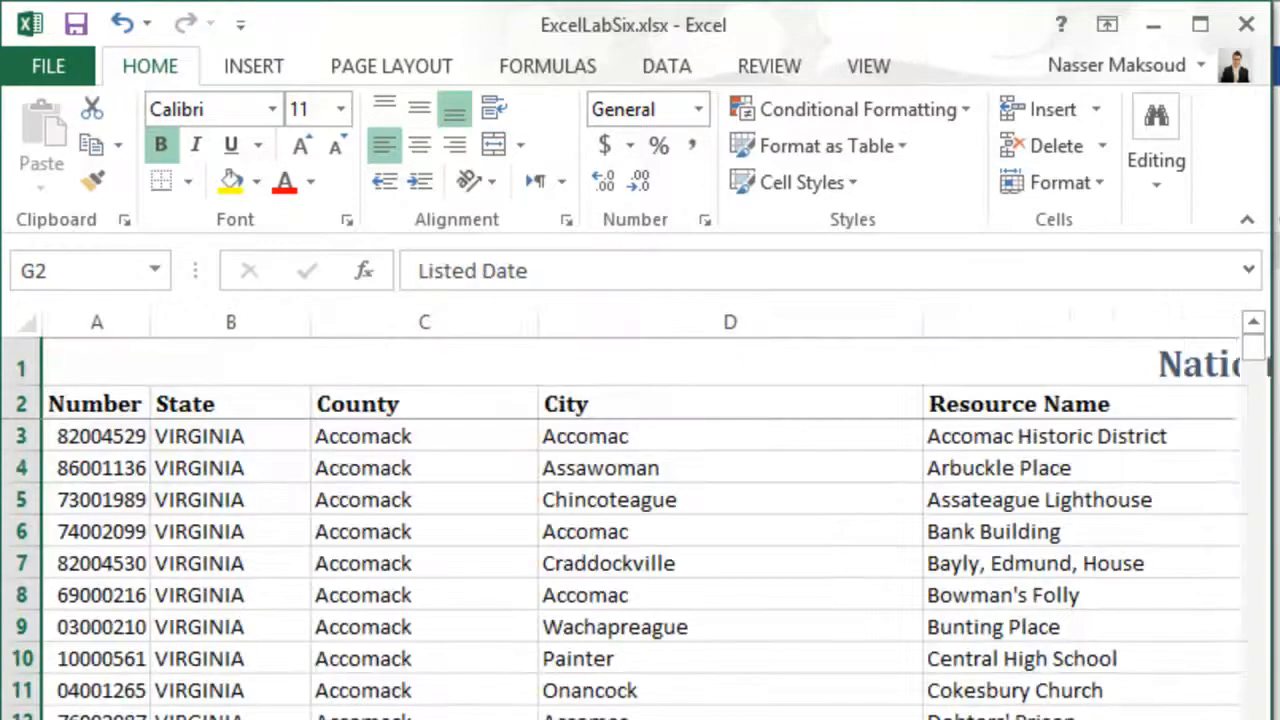
left_click(84, 437)
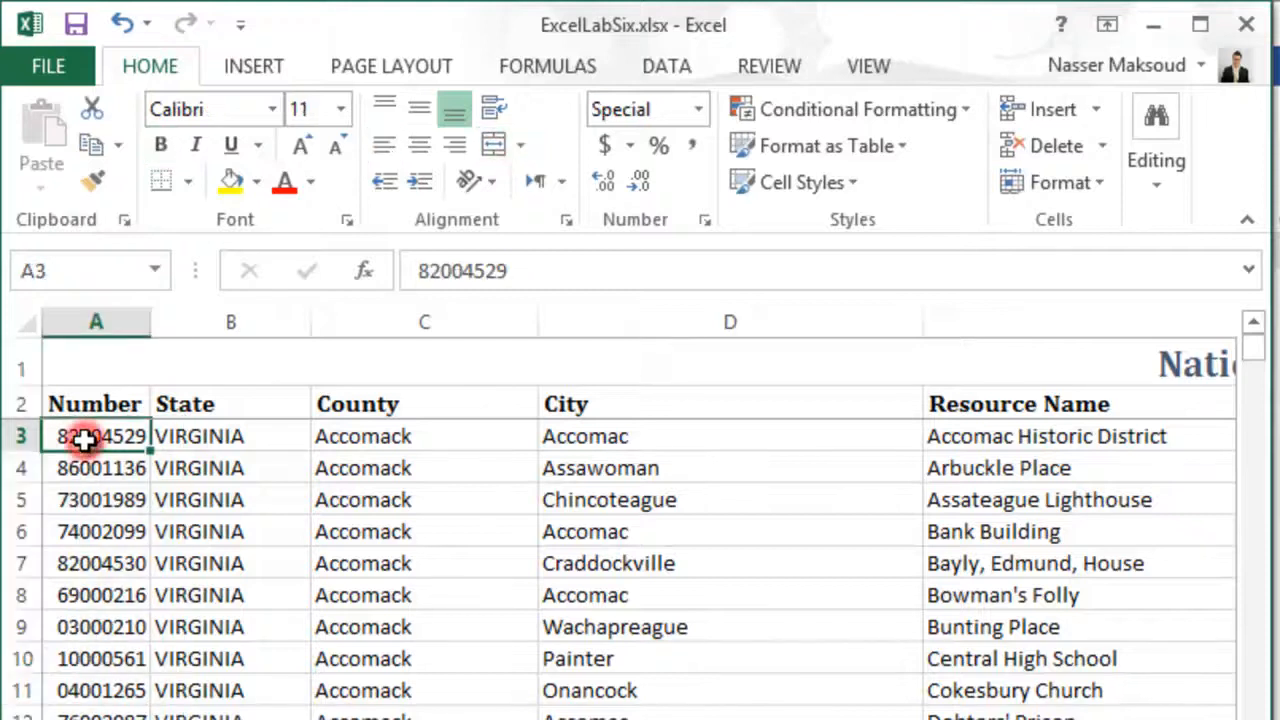
left_click(86, 470)
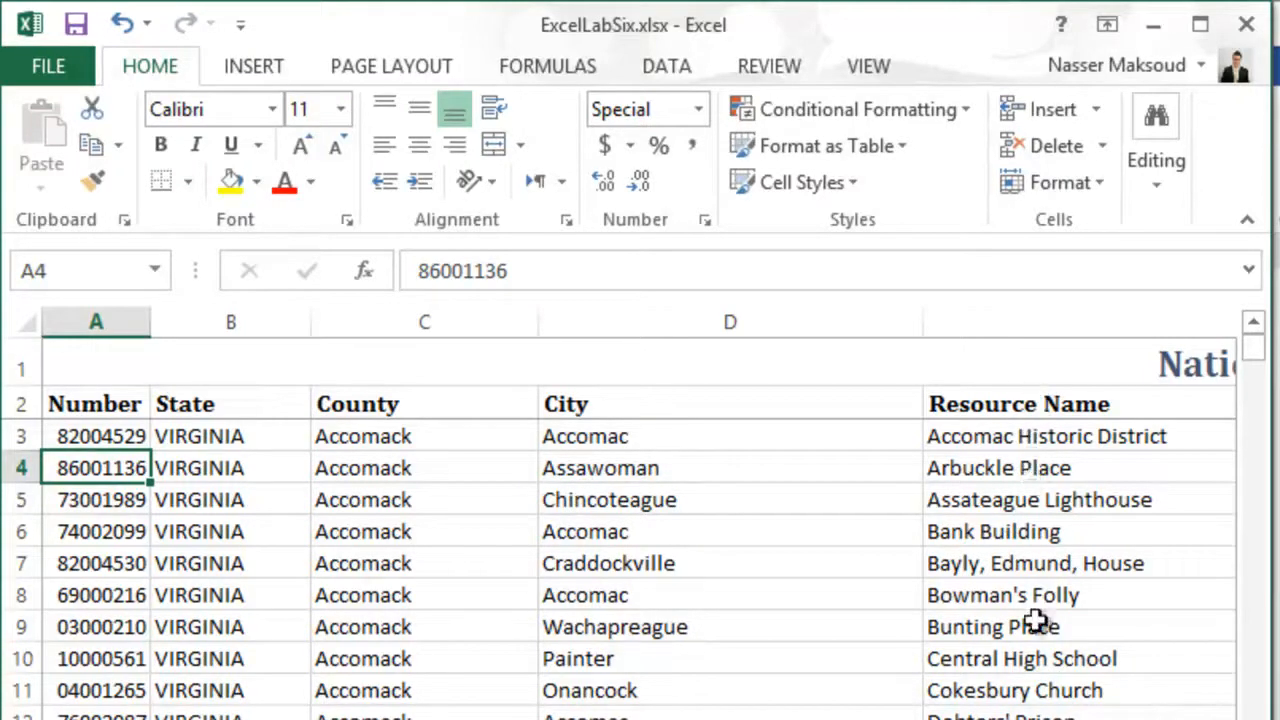
scroll(638, 513, "right", 3)
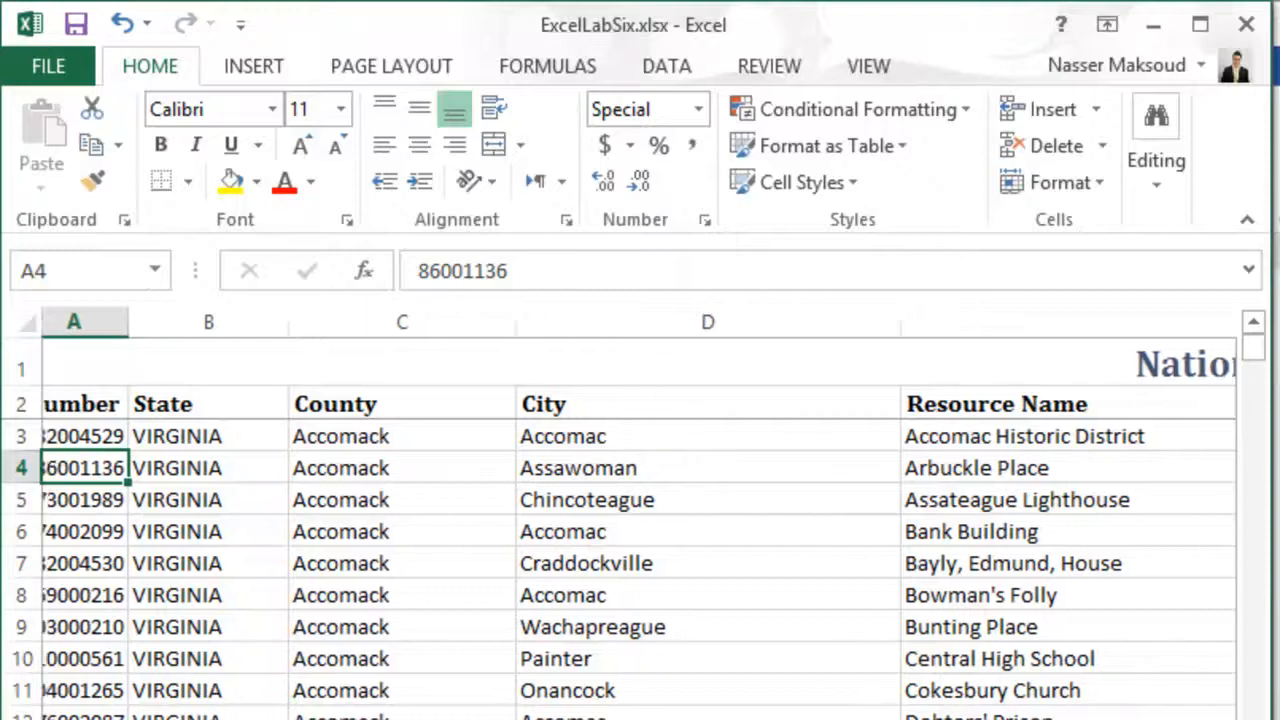
scroll(638, 513, "right", 4)
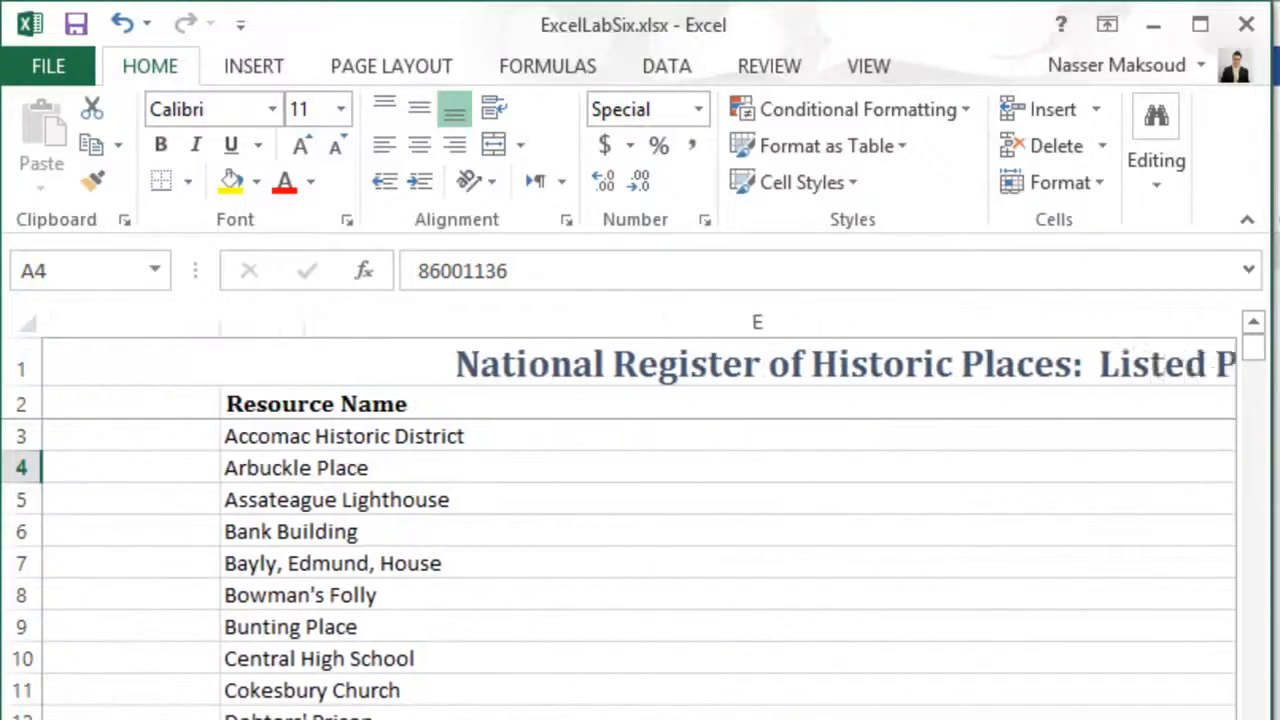
scroll(638, 513, "right", 3)
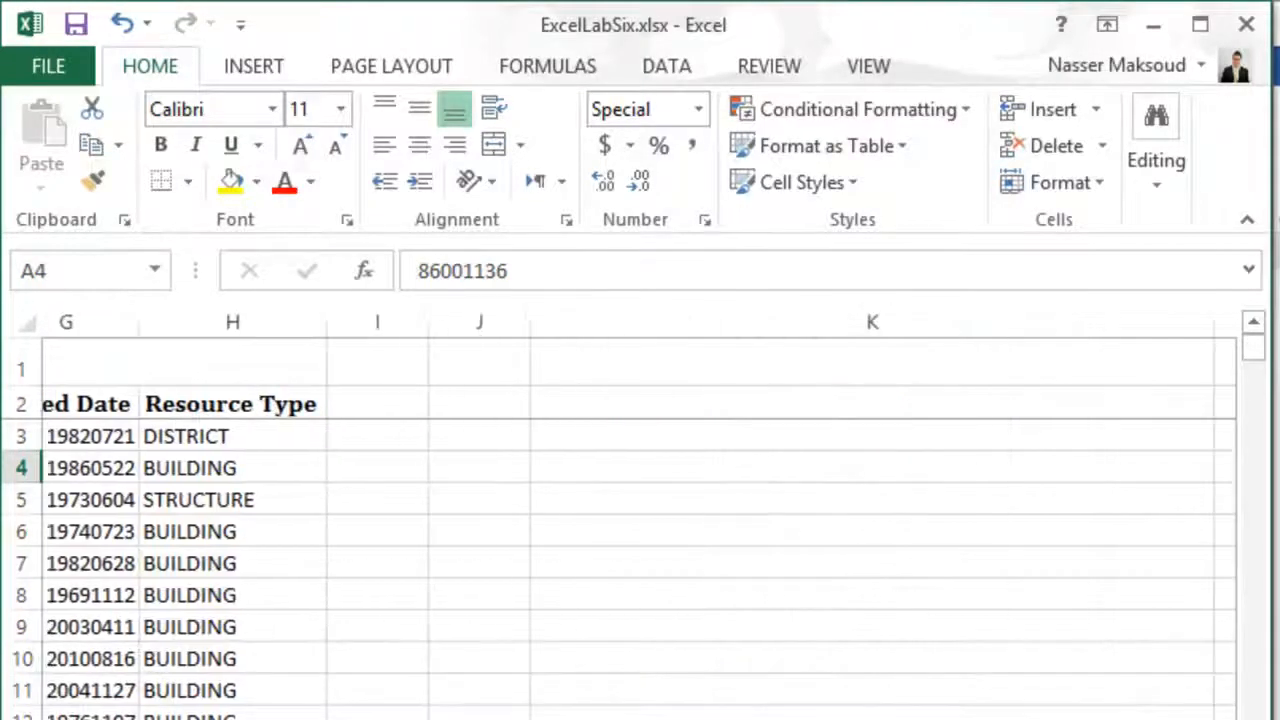
scroll(638, 513, "left", 10)
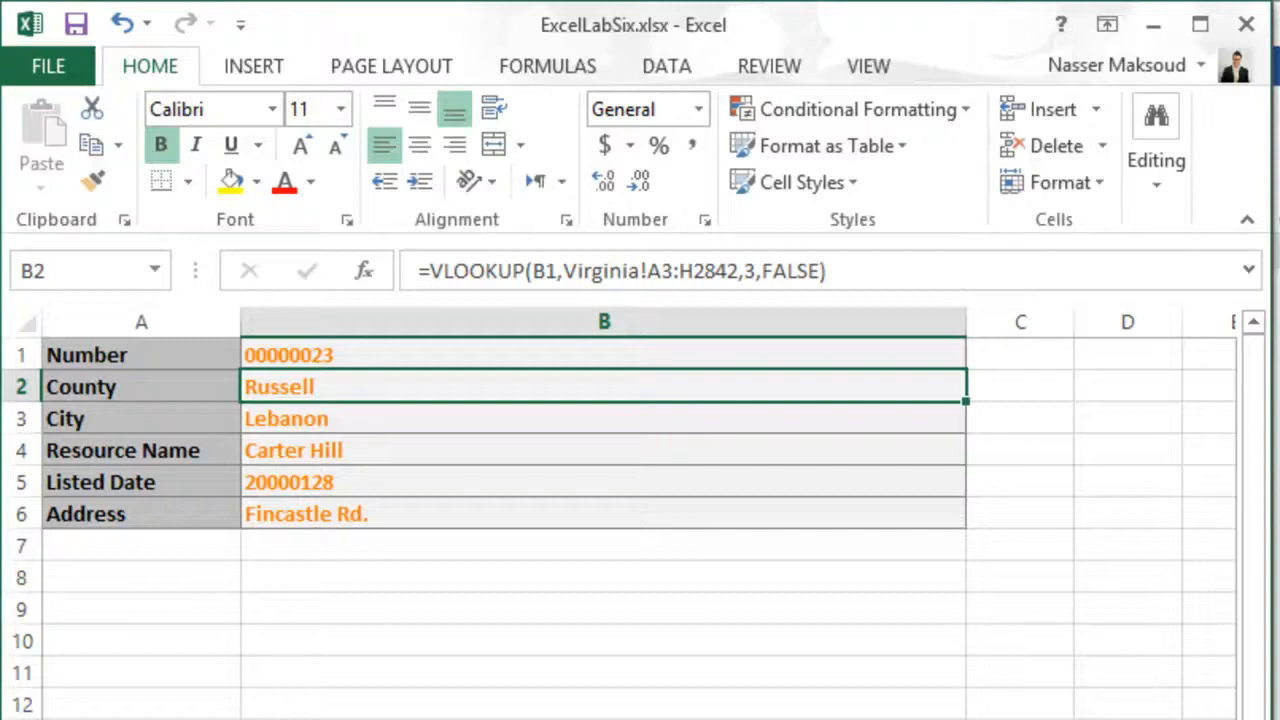
- Review the lookup number in B1 and the VLOOKUP formulas in B2 through B6, and put the workbook window away
left_click(324, 352)
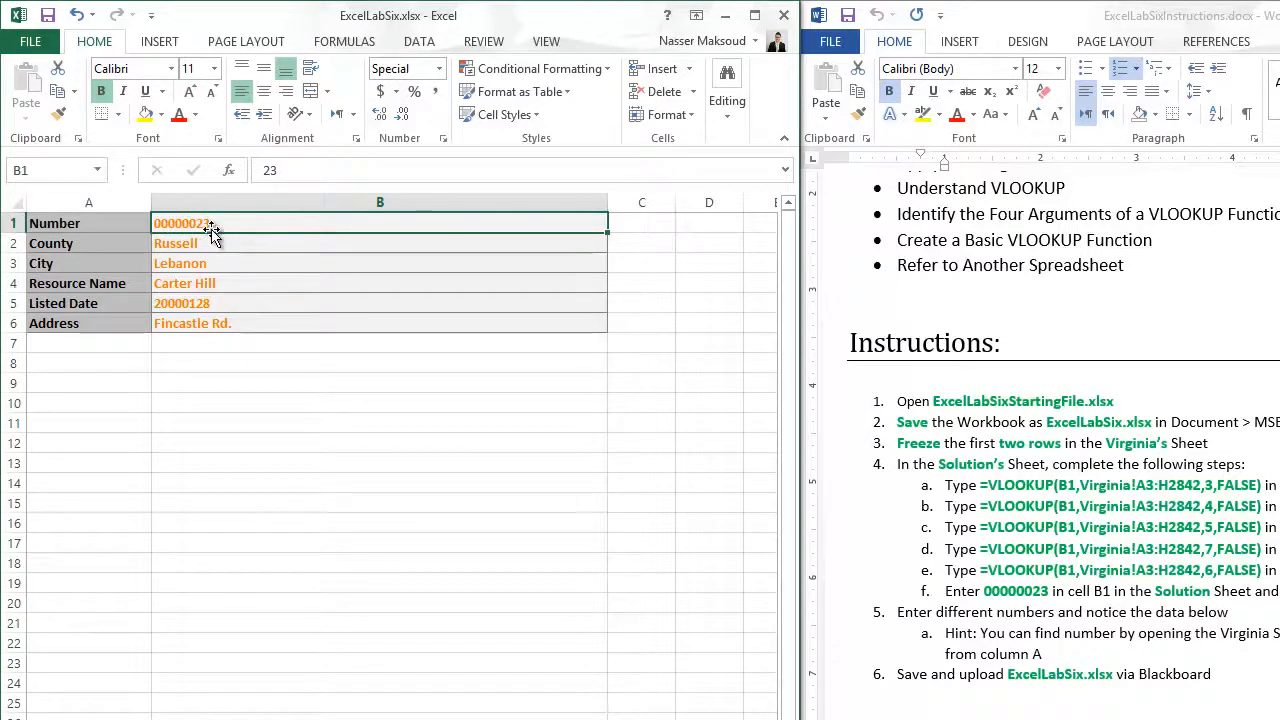
left_click(237, 248)
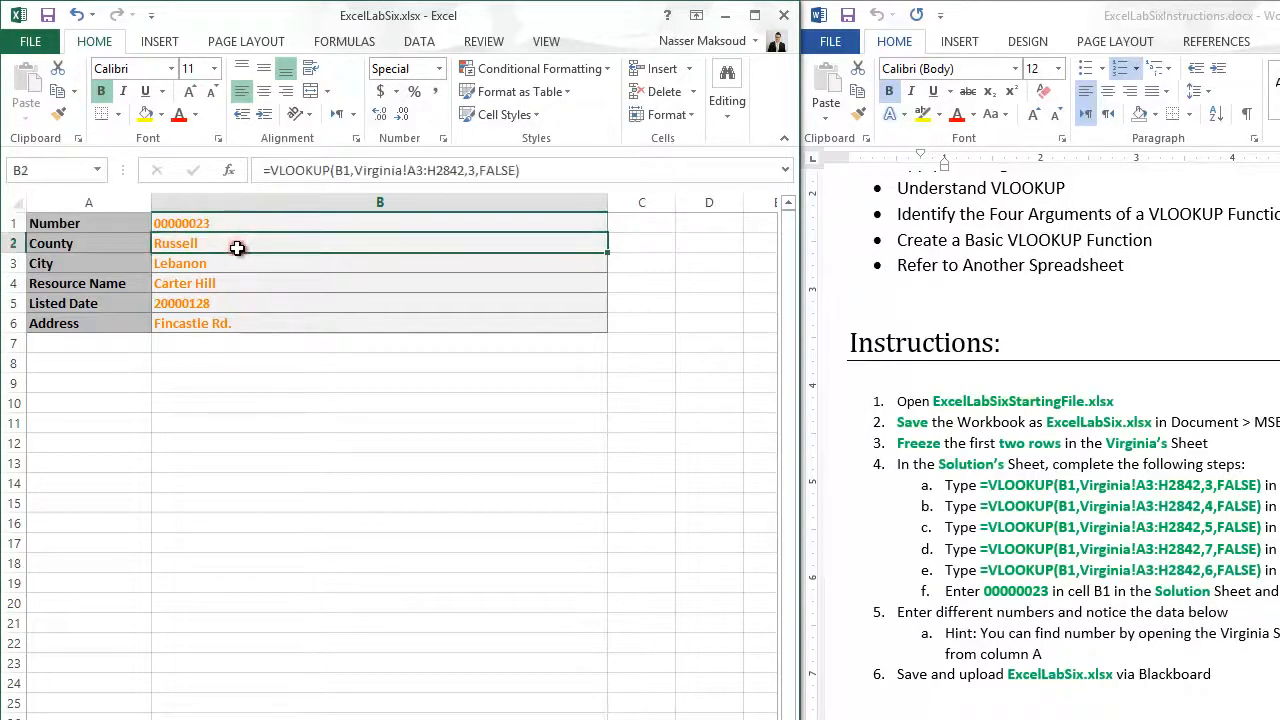
left_click(239, 263)
left_click(240, 285)
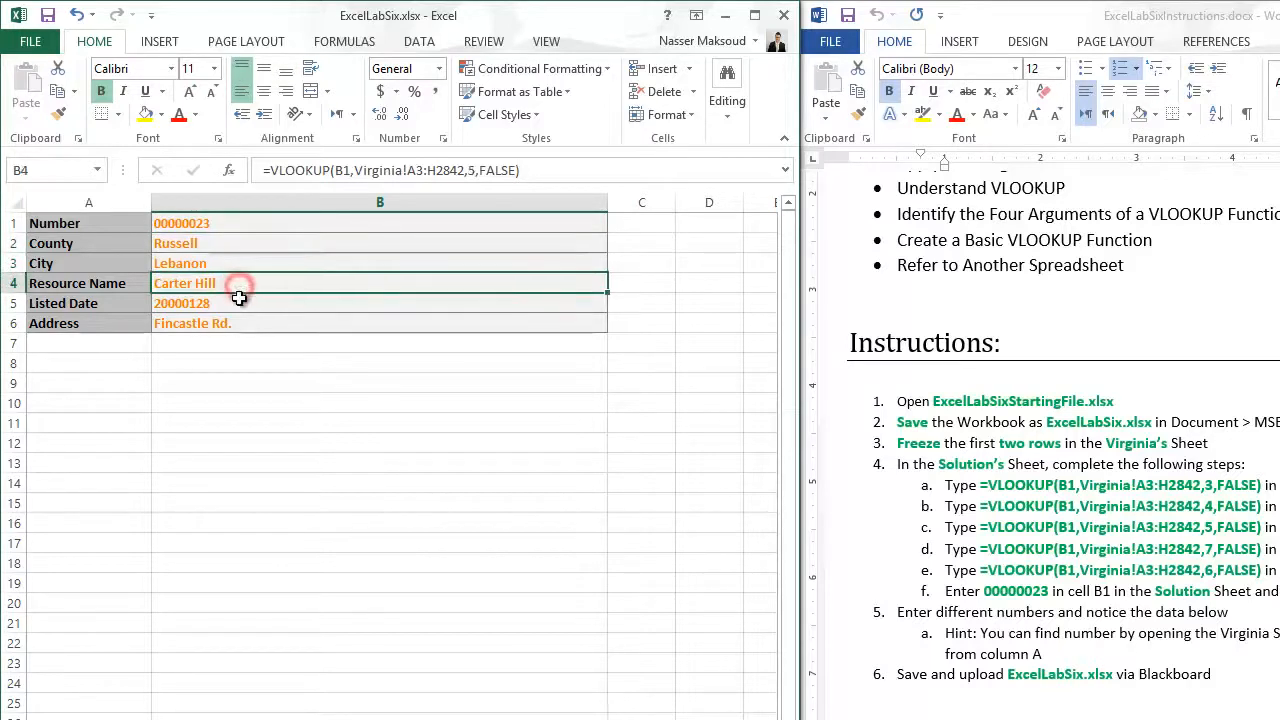
left_click(240, 299)
left_click(248, 323)
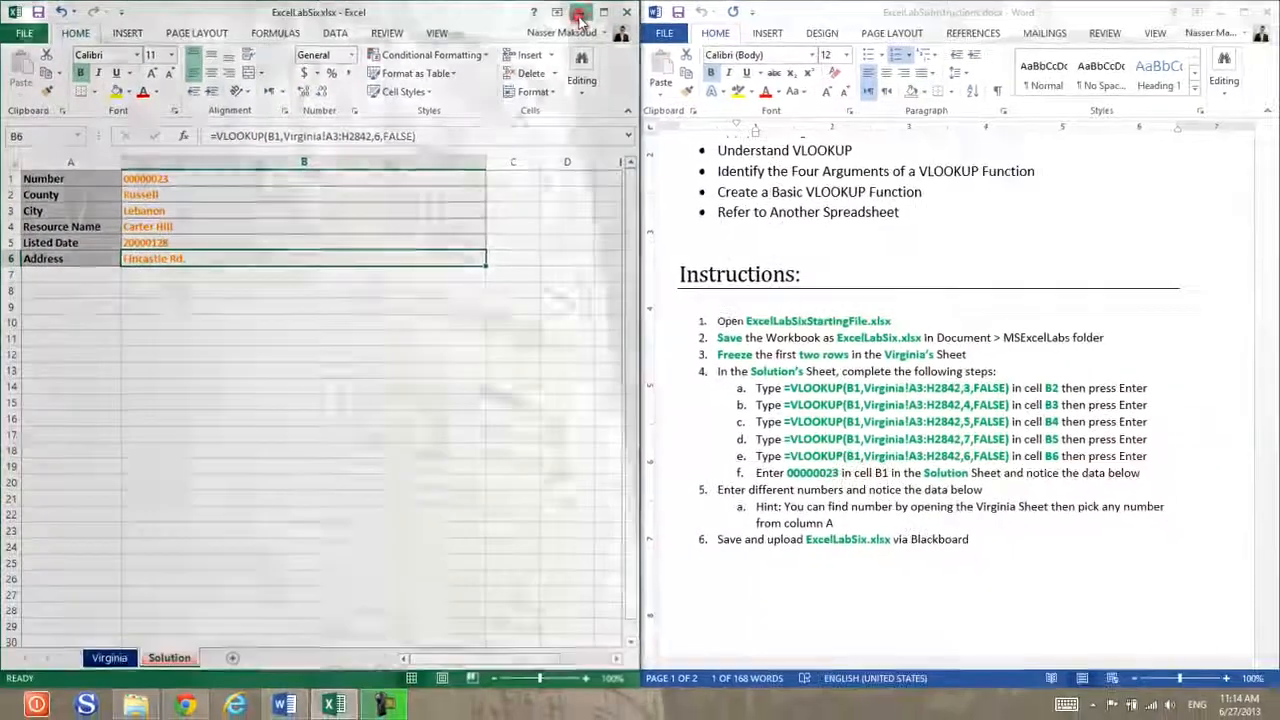
left_click(580, 14)
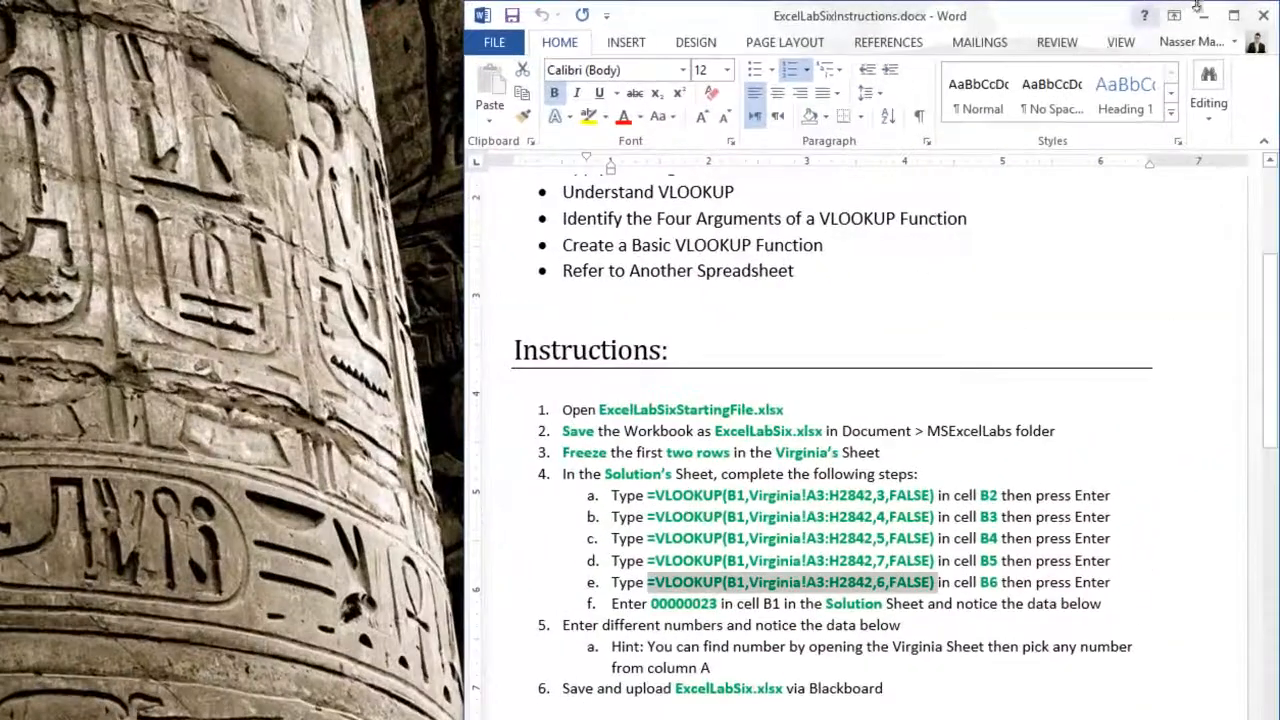